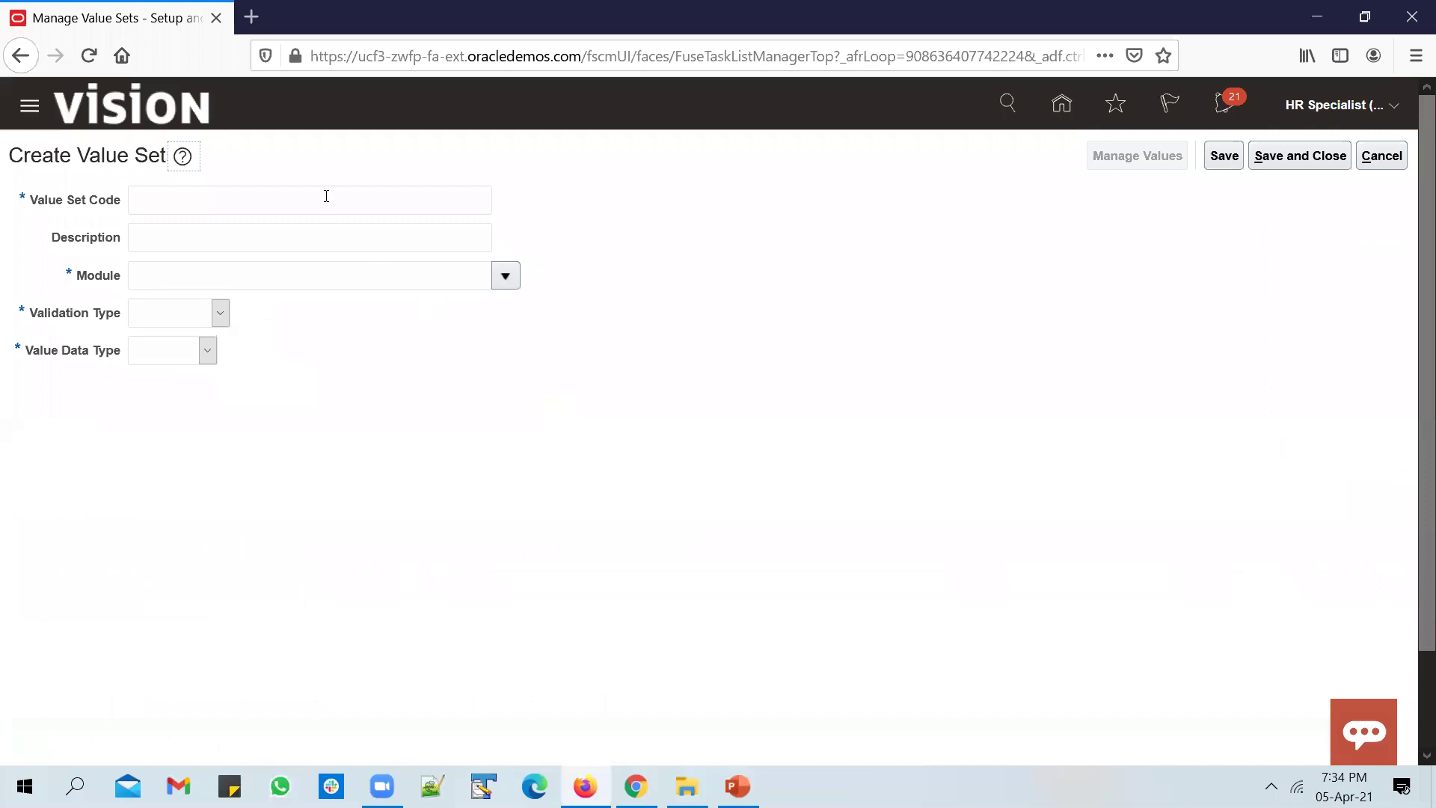
# Enter UNOGEEKS_FORMATONLY_VSET as the value set code, search modules for Application, and assign the Application Common module.
pyautogui.click(505, 282)
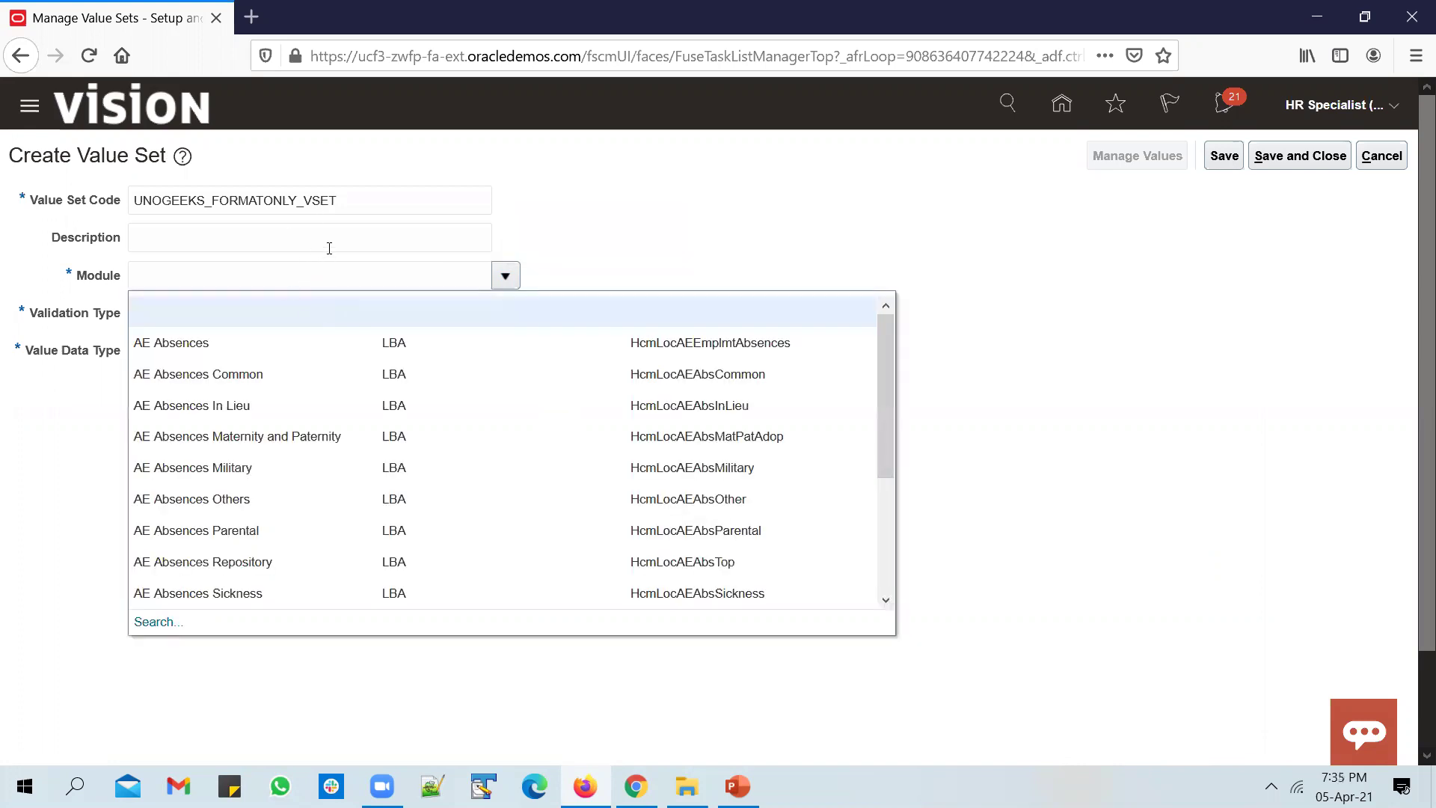
pyautogui.click(154, 623)
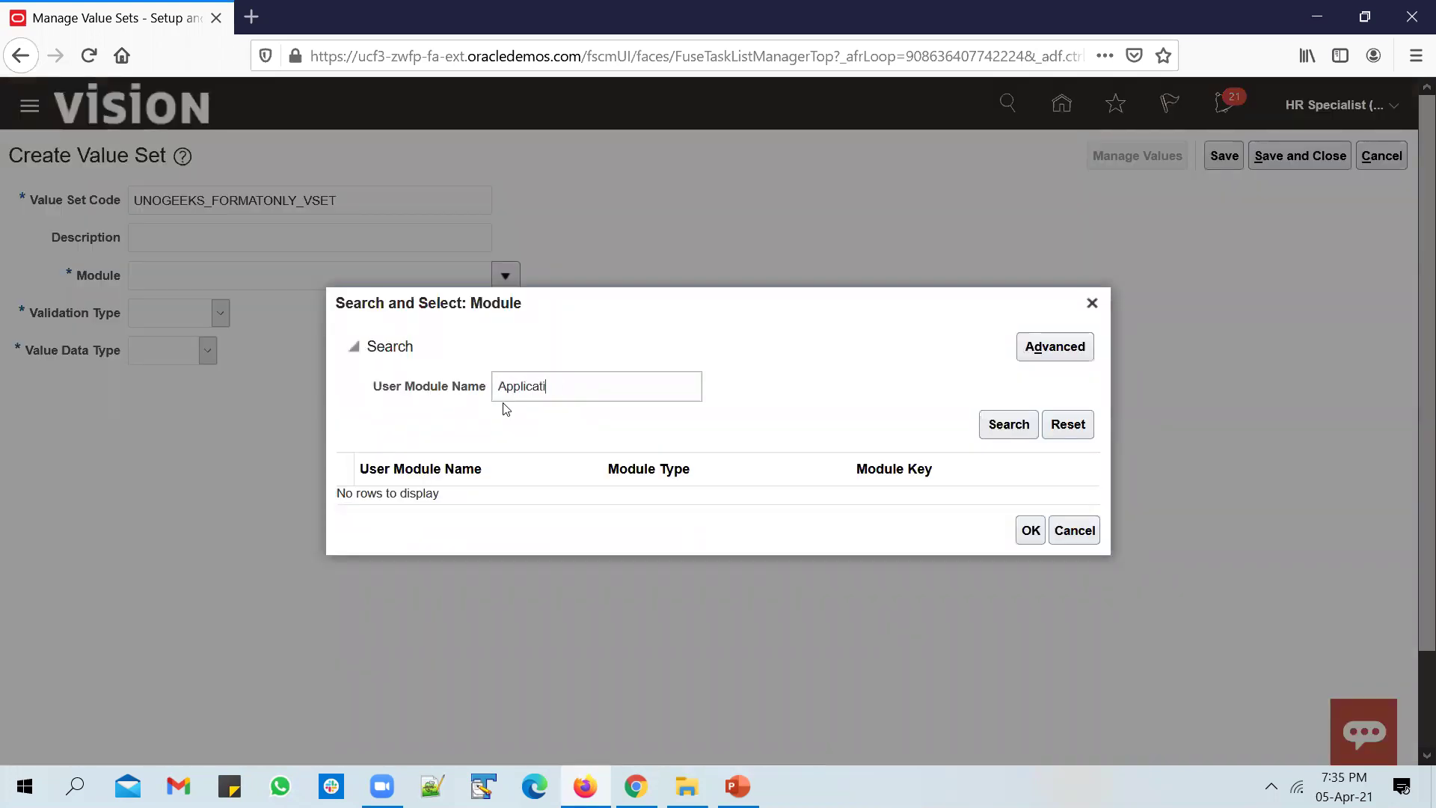
pyautogui.press('Return')
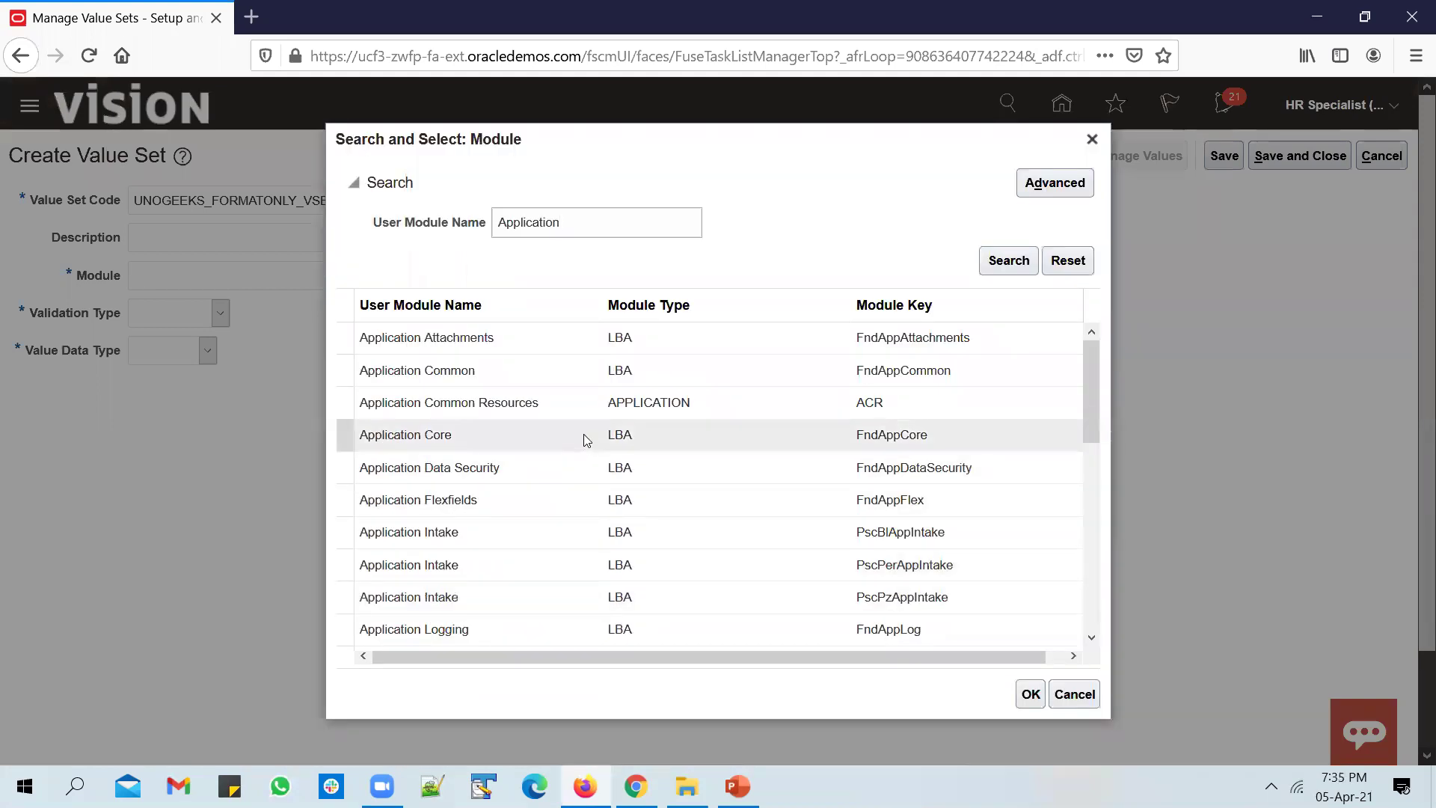
pyautogui.click(502, 370)
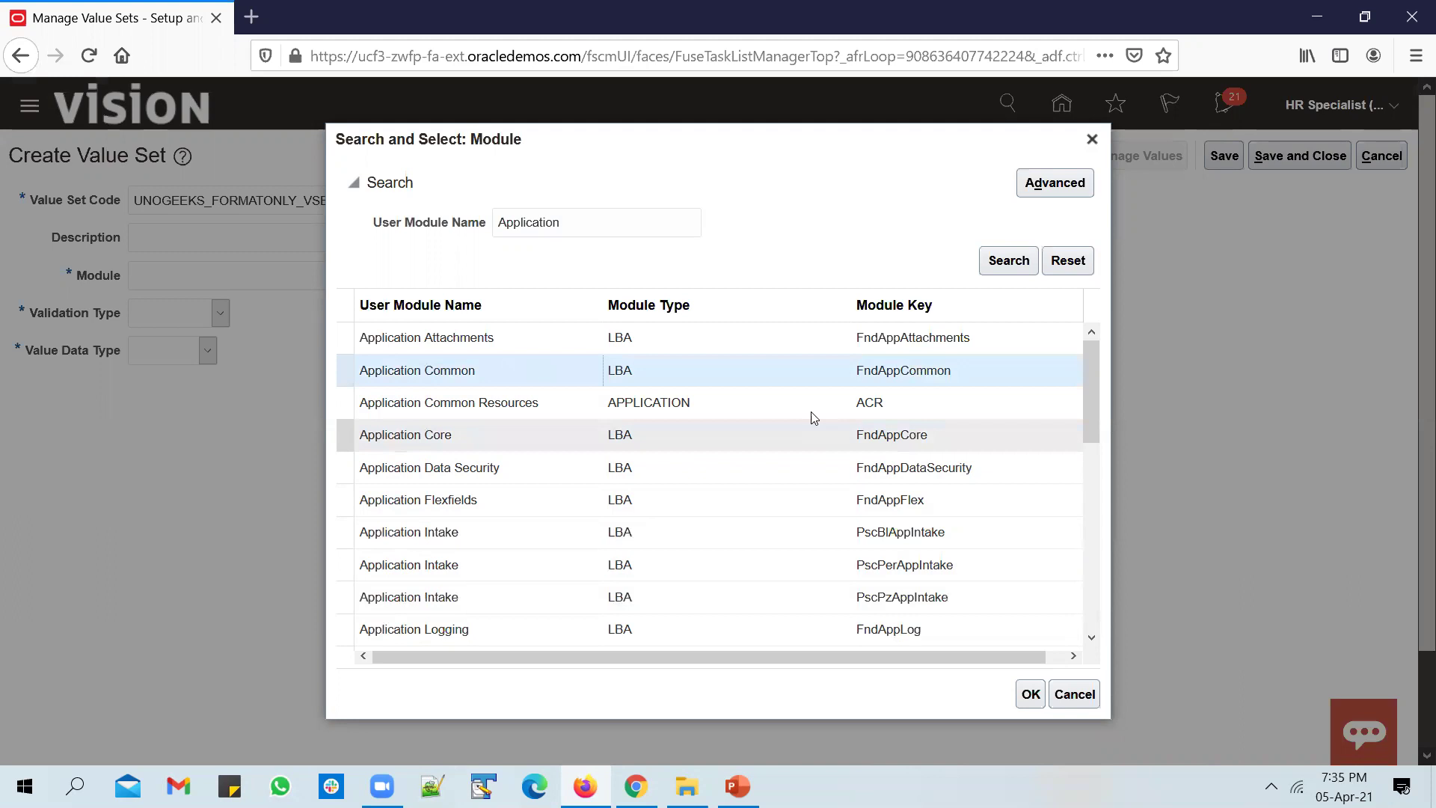
pyautogui.click(1031, 695)
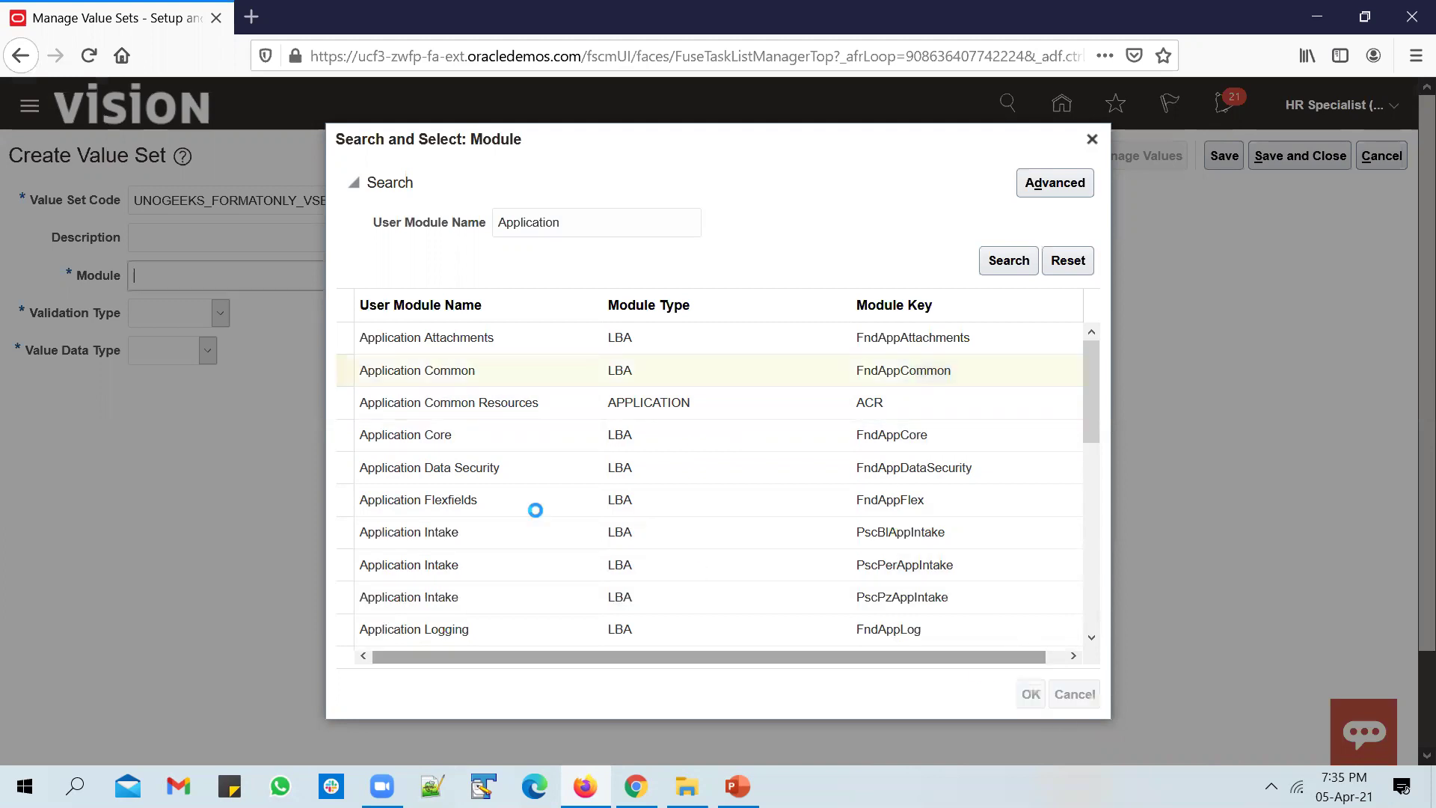
# Set the validation type to Format Only and the value data type to Number, and save and close the value set.
pyautogui.click(219, 312)
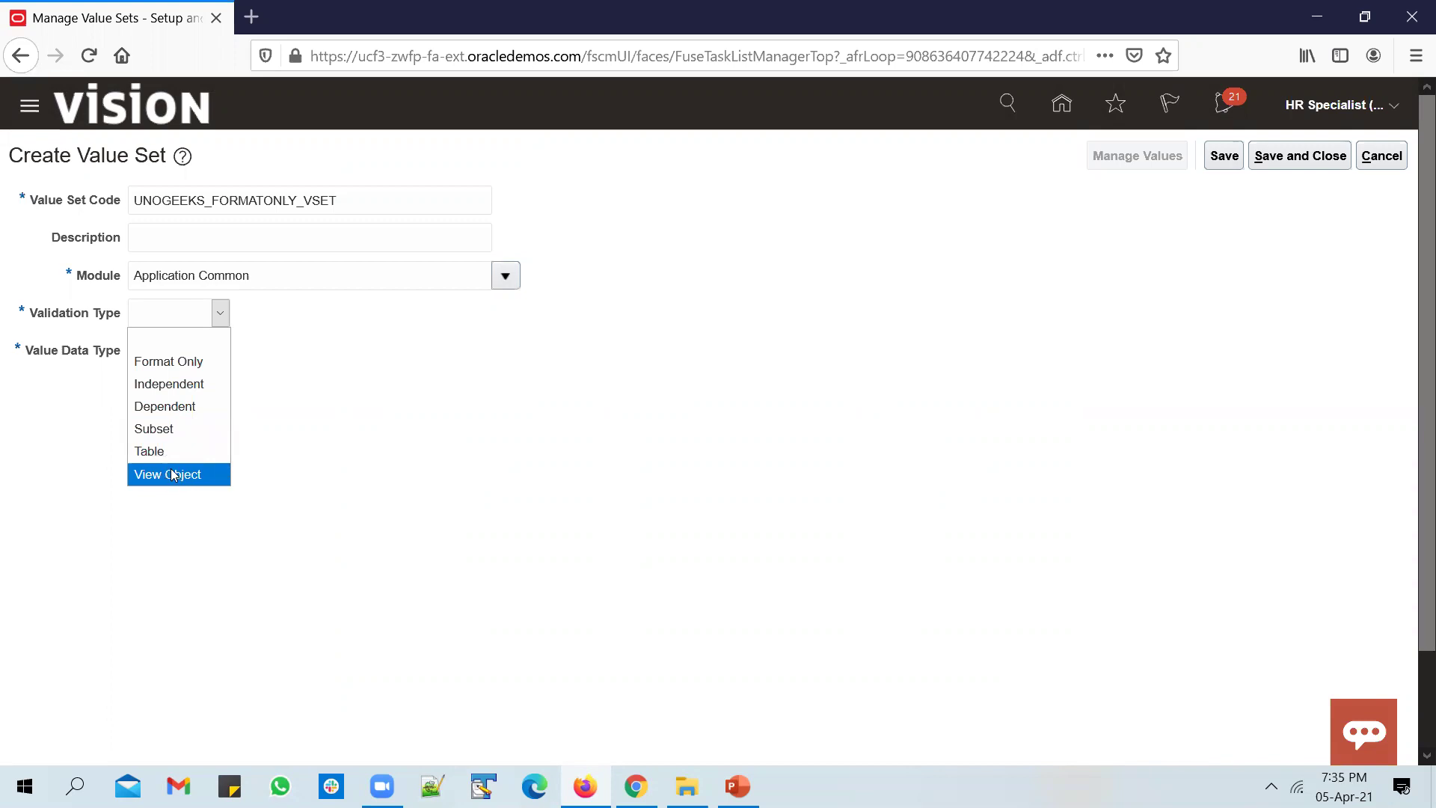
pyautogui.click(189, 362)
pyautogui.click(207, 356)
pyautogui.click(190, 395)
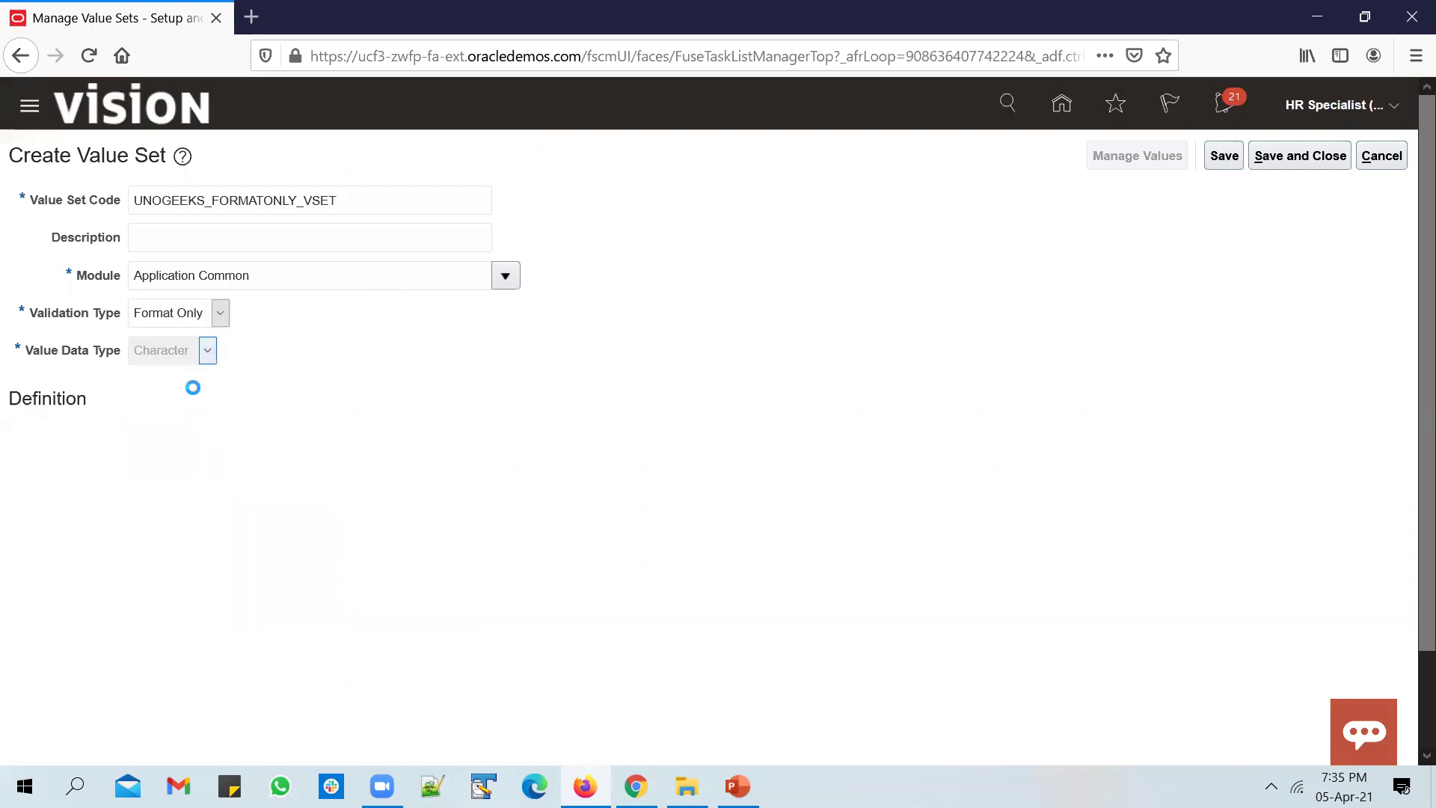
pyautogui.click(207, 350)
pyautogui.click(185, 417)
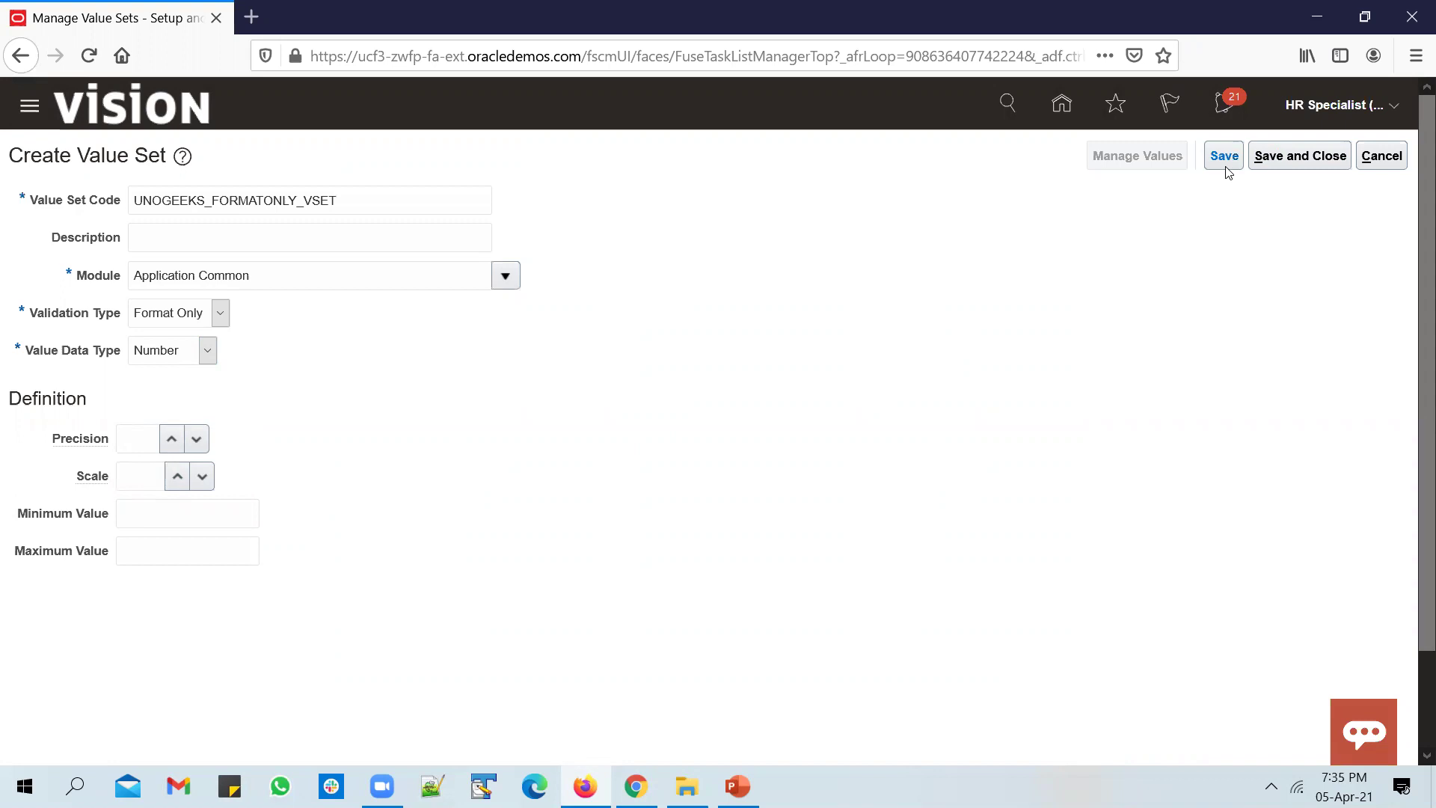
pyautogui.click(1273, 160)
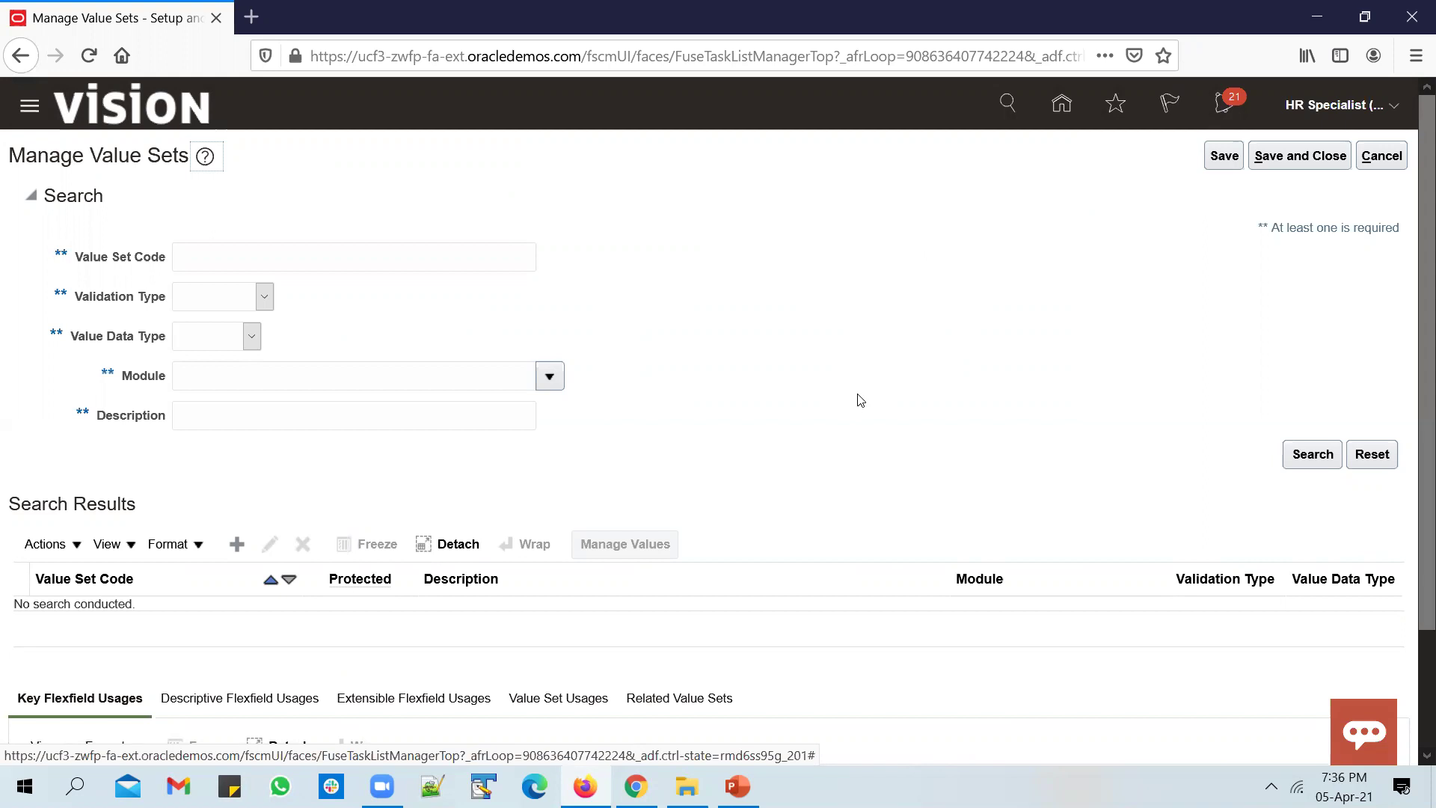
# Start creating another value set, and in the PowerPoint slide widen the Name column of the value set table.
pyautogui.click(237, 544)
pyautogui.click(738, 786)
pyautogui.press('Tab')
pyautogui.press('Tab')
pyautogui.press('Tab')
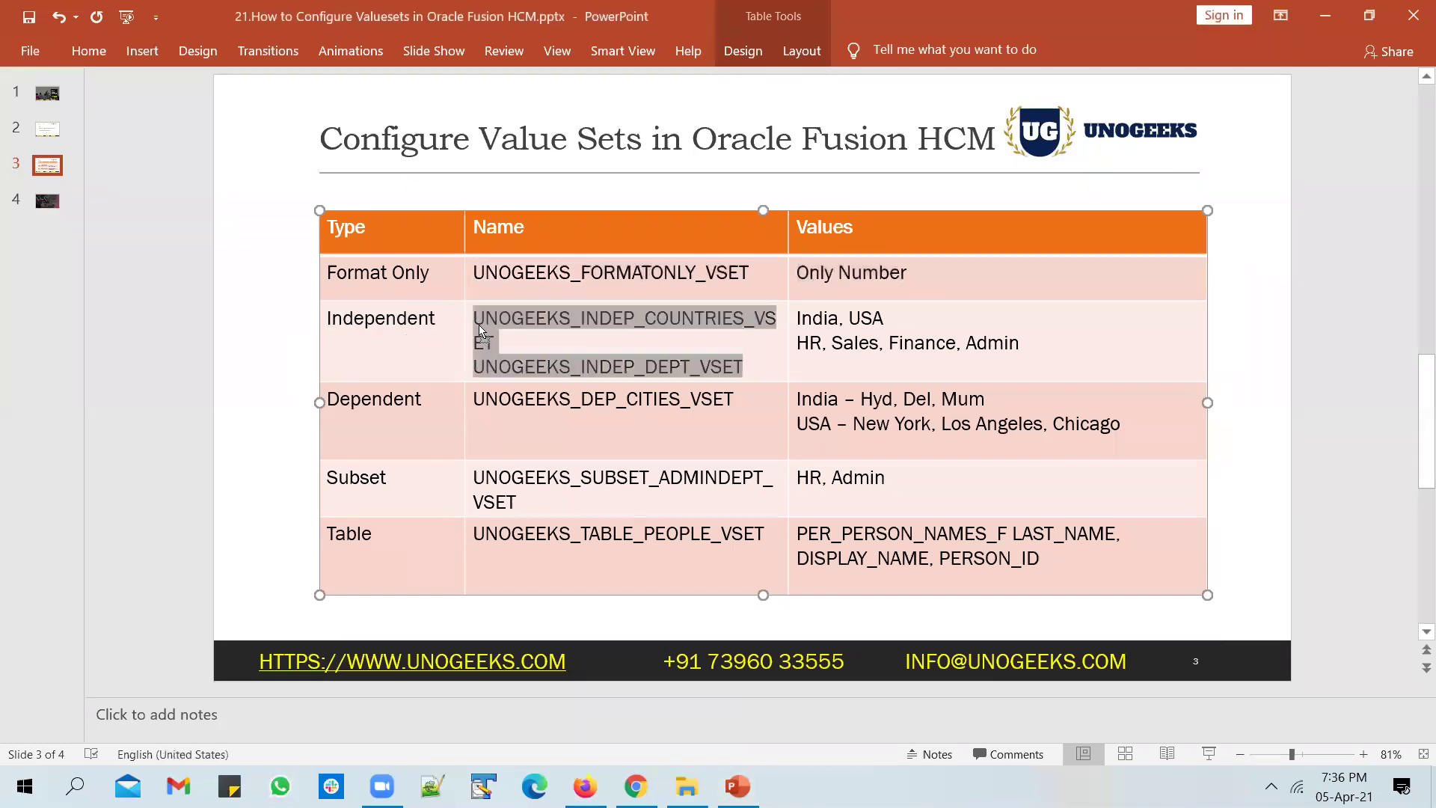
pyautogui.click(477, 317)
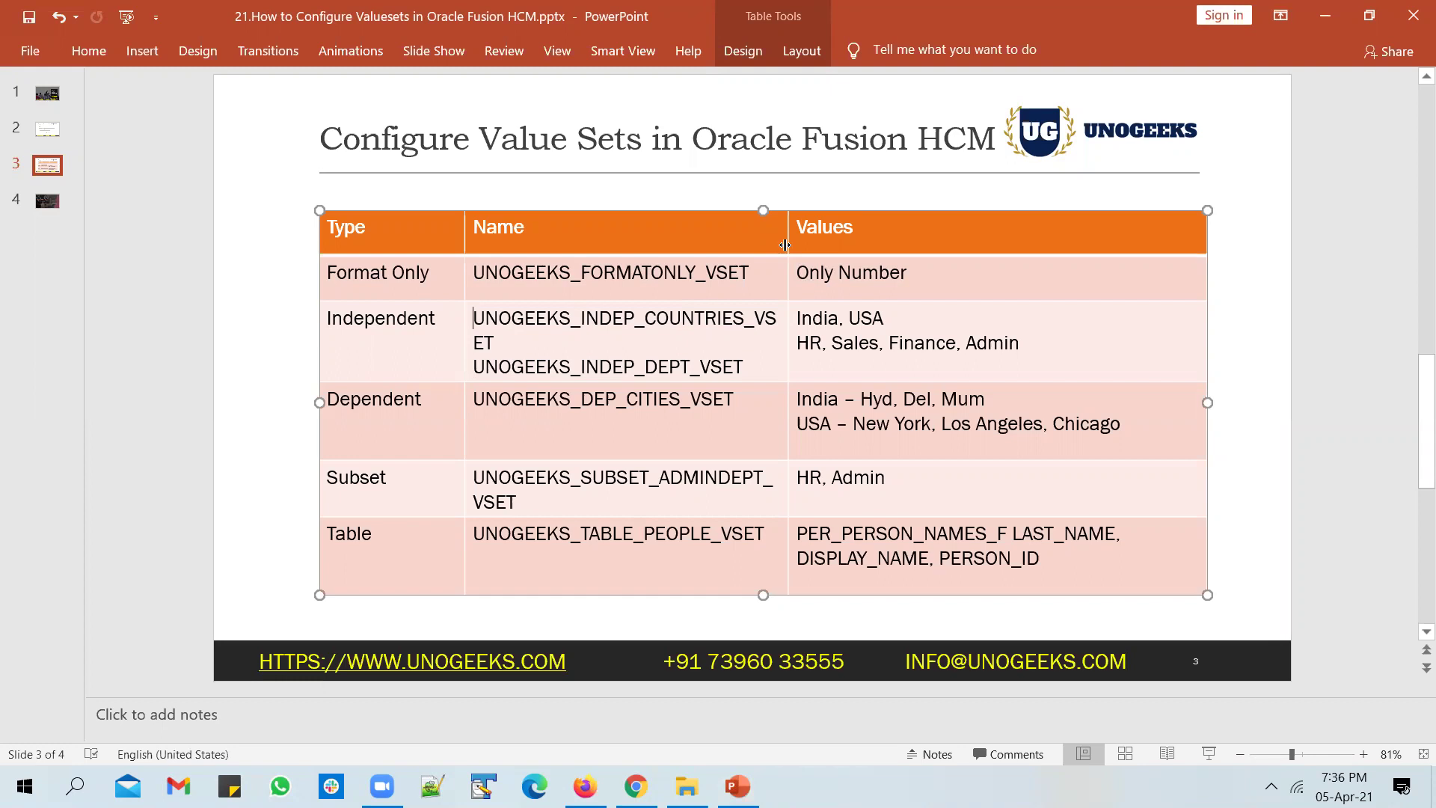
pyautogui.moveTo(824, 241); pyautogui.dragTo(823, 242)
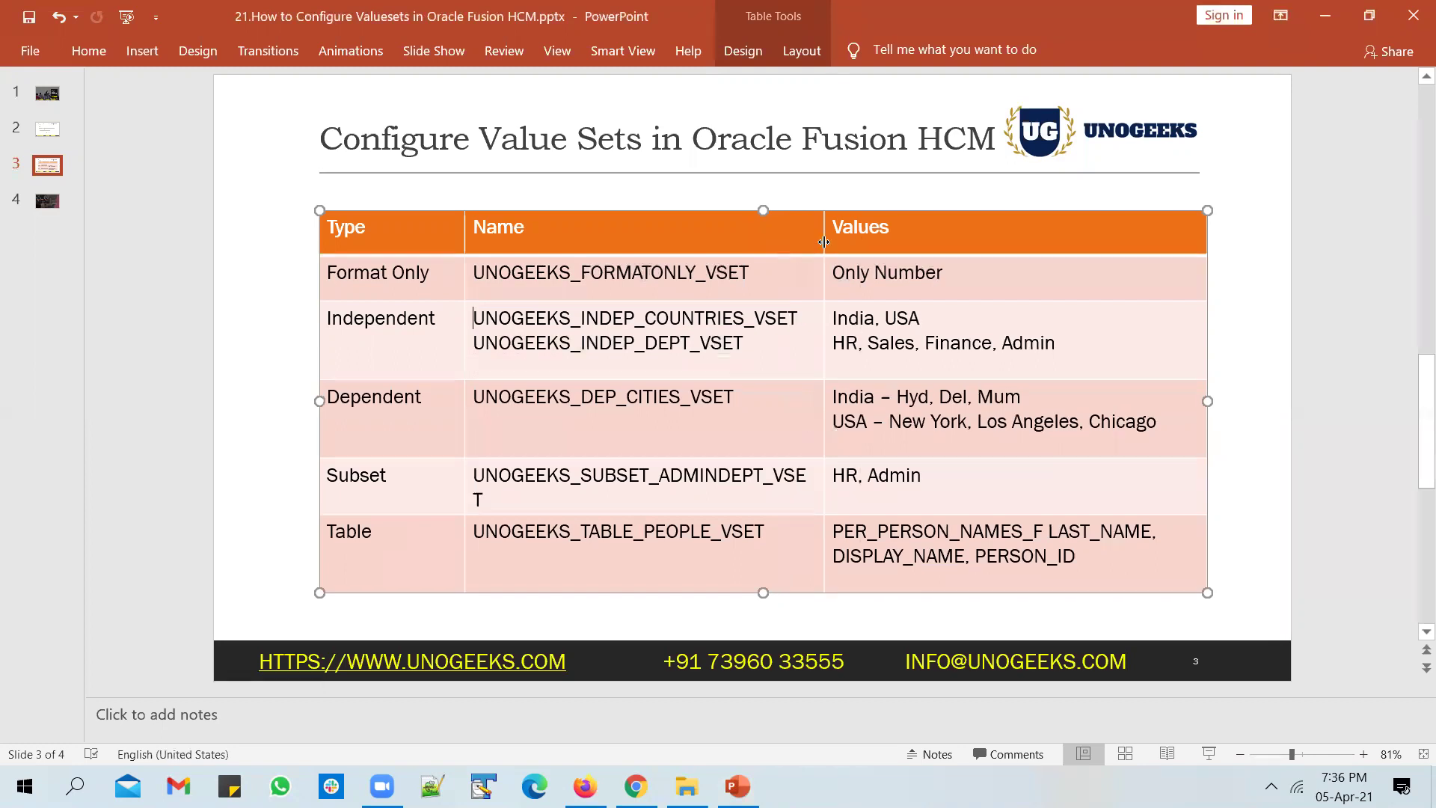
# Copy UNOGEEKS_INDEP_COUNTRIES_VSET from the slide and paste it as the value set code in the browser form.
pyautogui.doubleClick(798, 318)
pyautogui.hotkey('ctrl', 'c')
pyautogui.hotkey('alt', 'Tab')
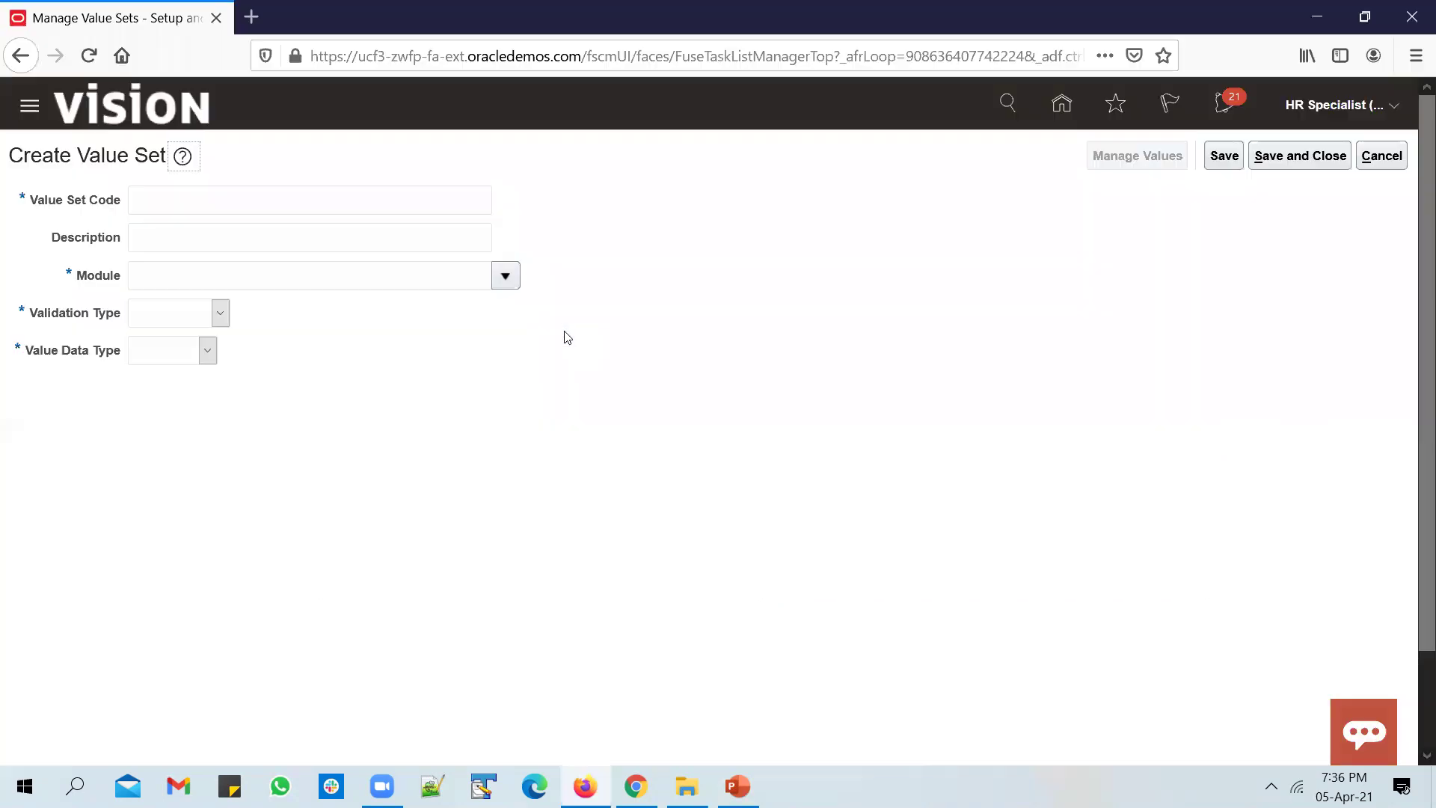
pyautogui.click(329, 198)
pyautogui.hotkey('ctrl', 'v')
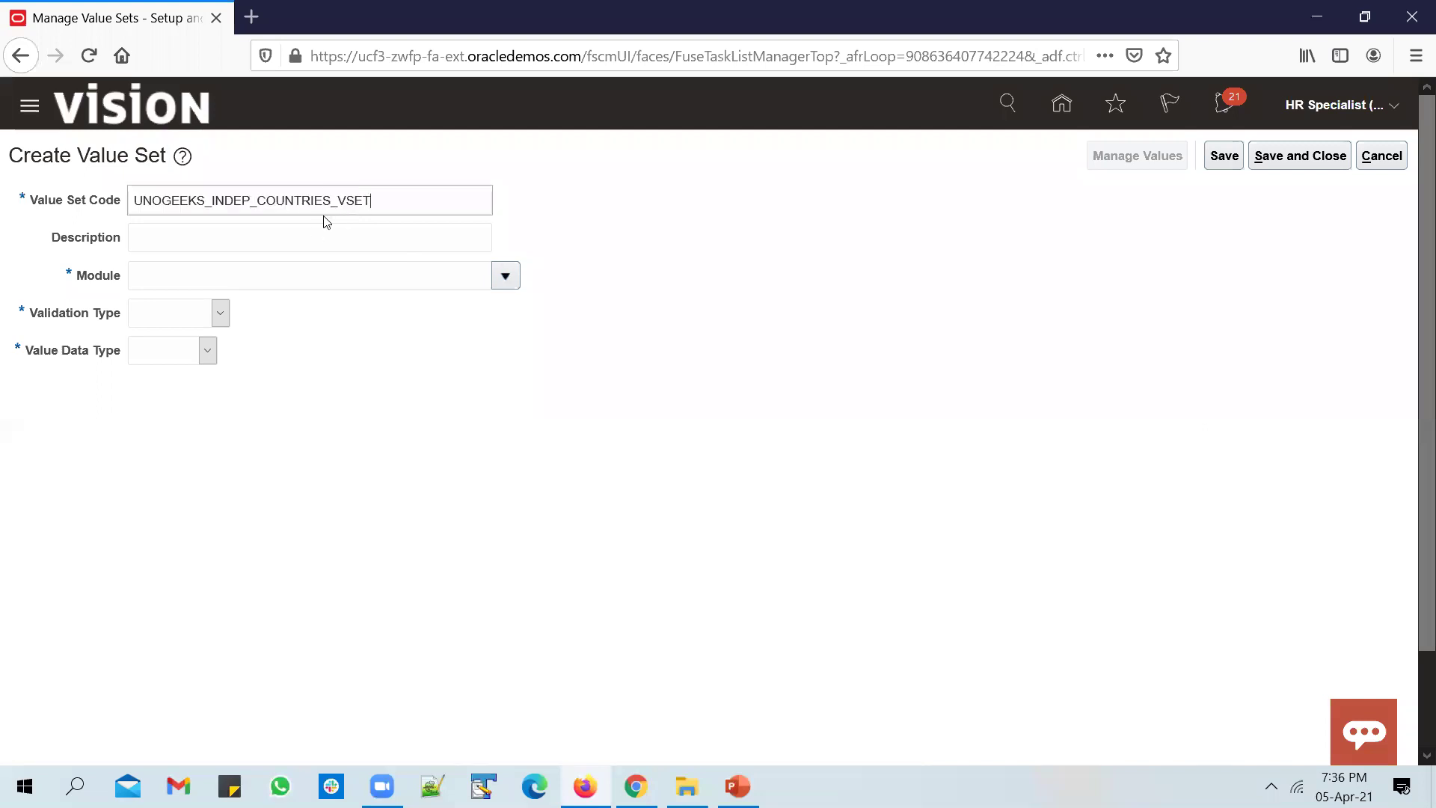
# Assign the Application Common module to the countries value set, with Independent validation type and Character value data type.
pyautogui.click(452, 279)
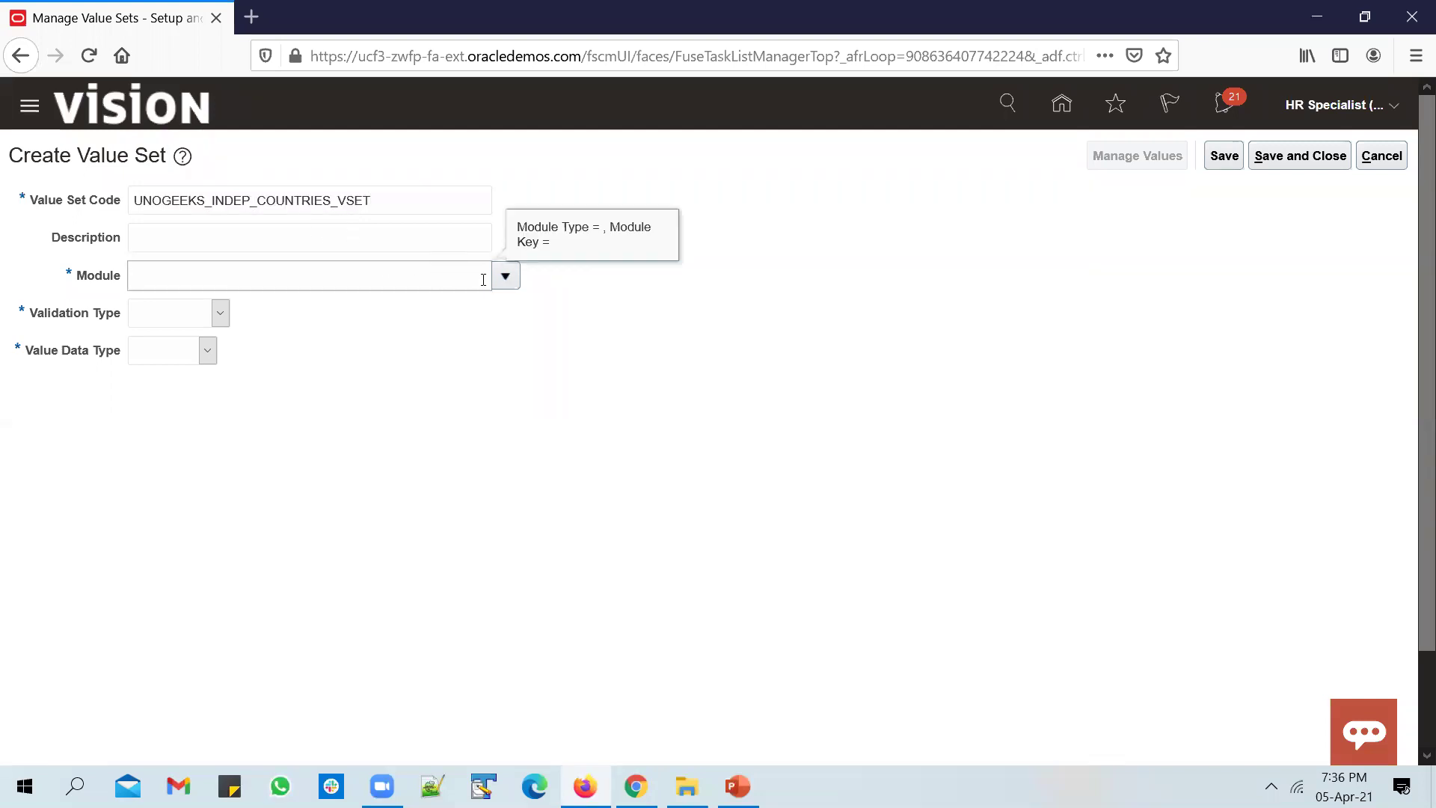
pyautogui.click(503, 278)
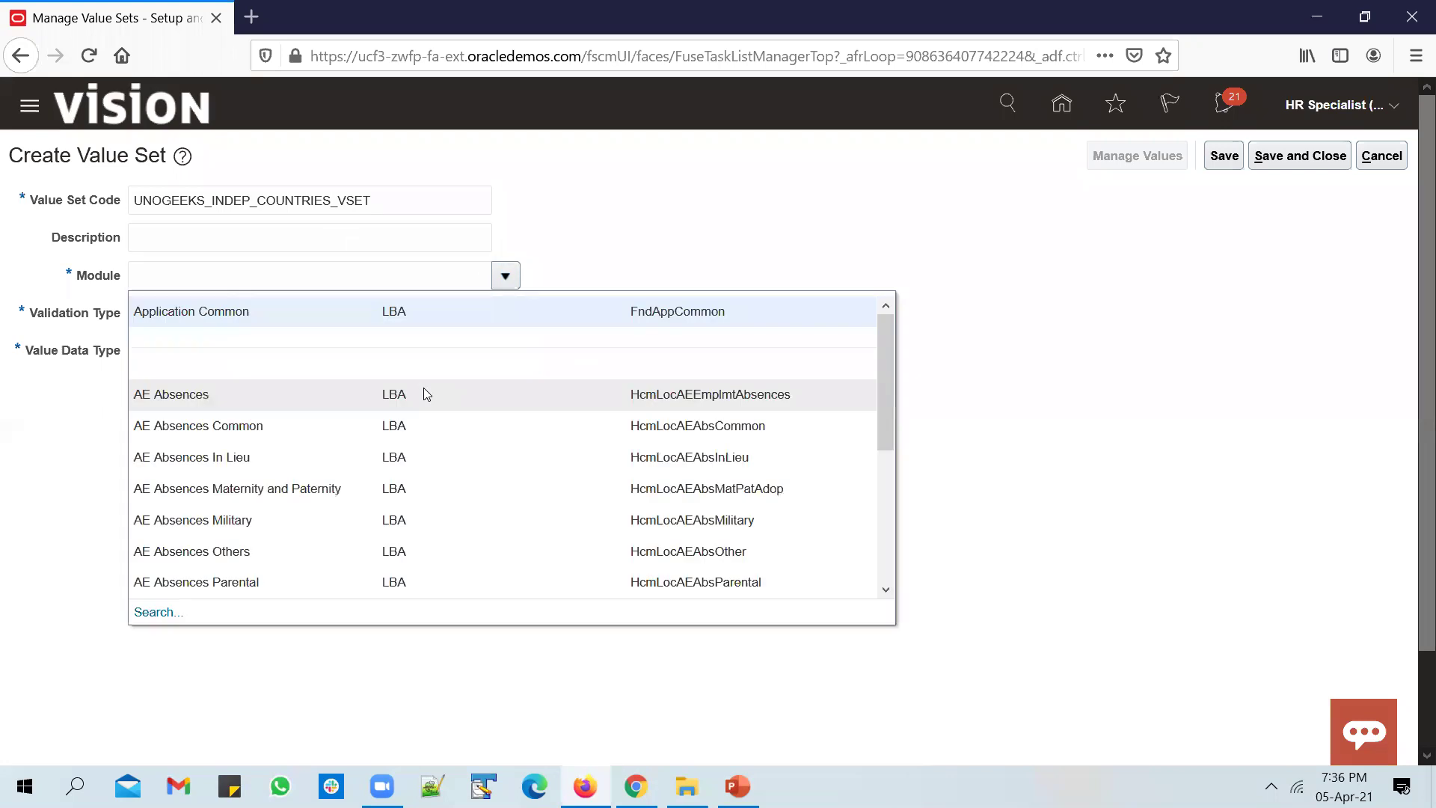
pyautogui.click(321, 311)
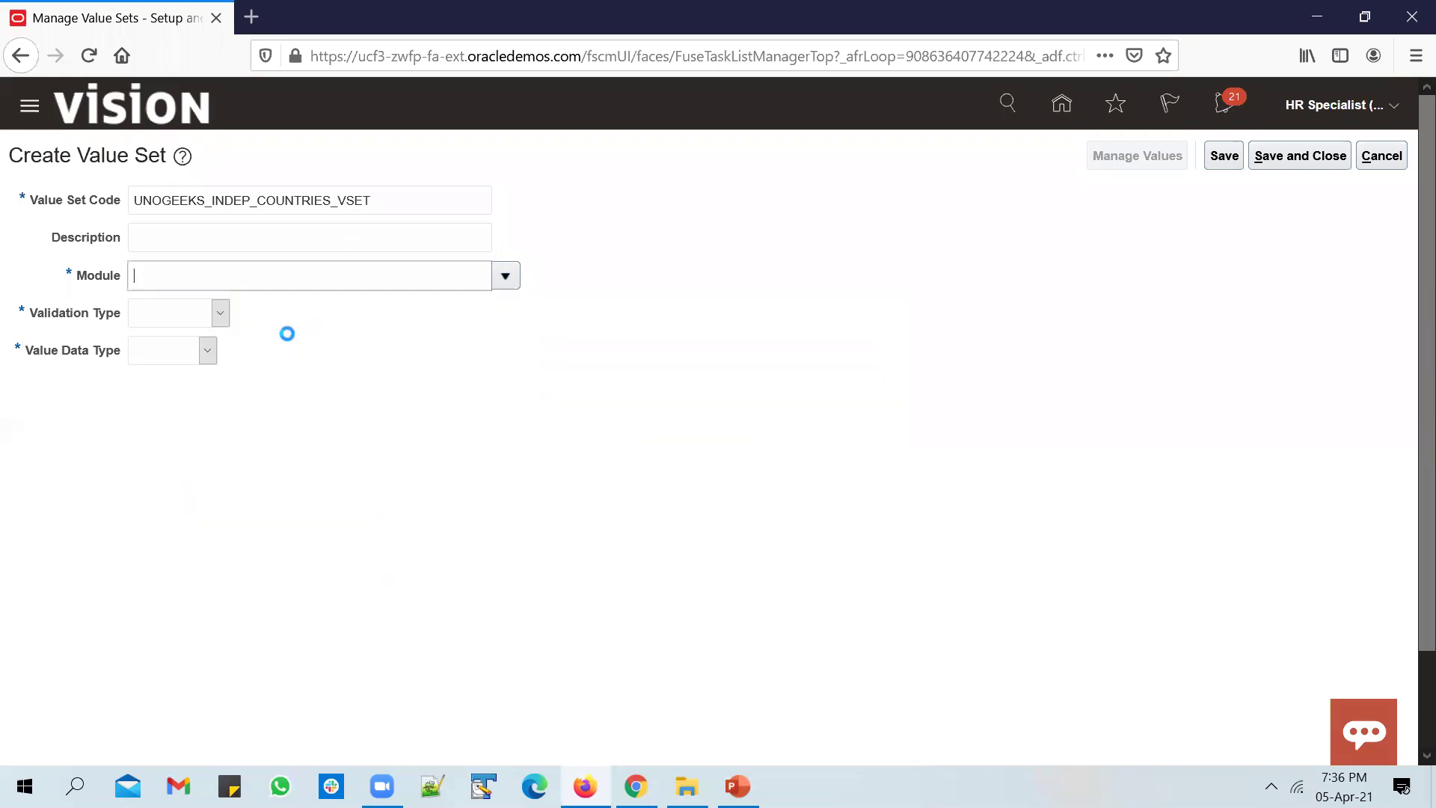
pyautogui.click(223, 312)
pyautogui.click(192, 384)
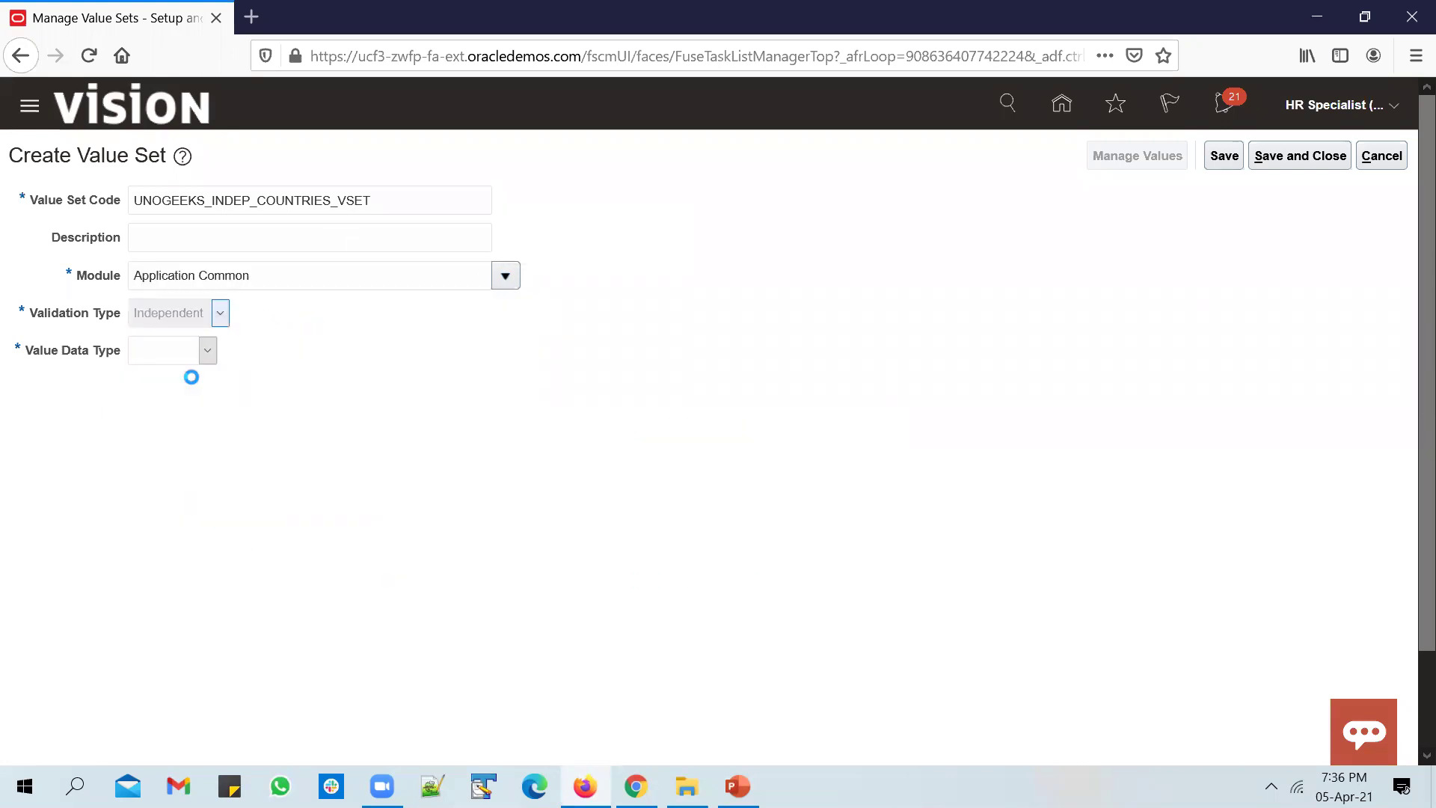
pyautogui.click(273, 356)
pyautogui.click(232, 400)
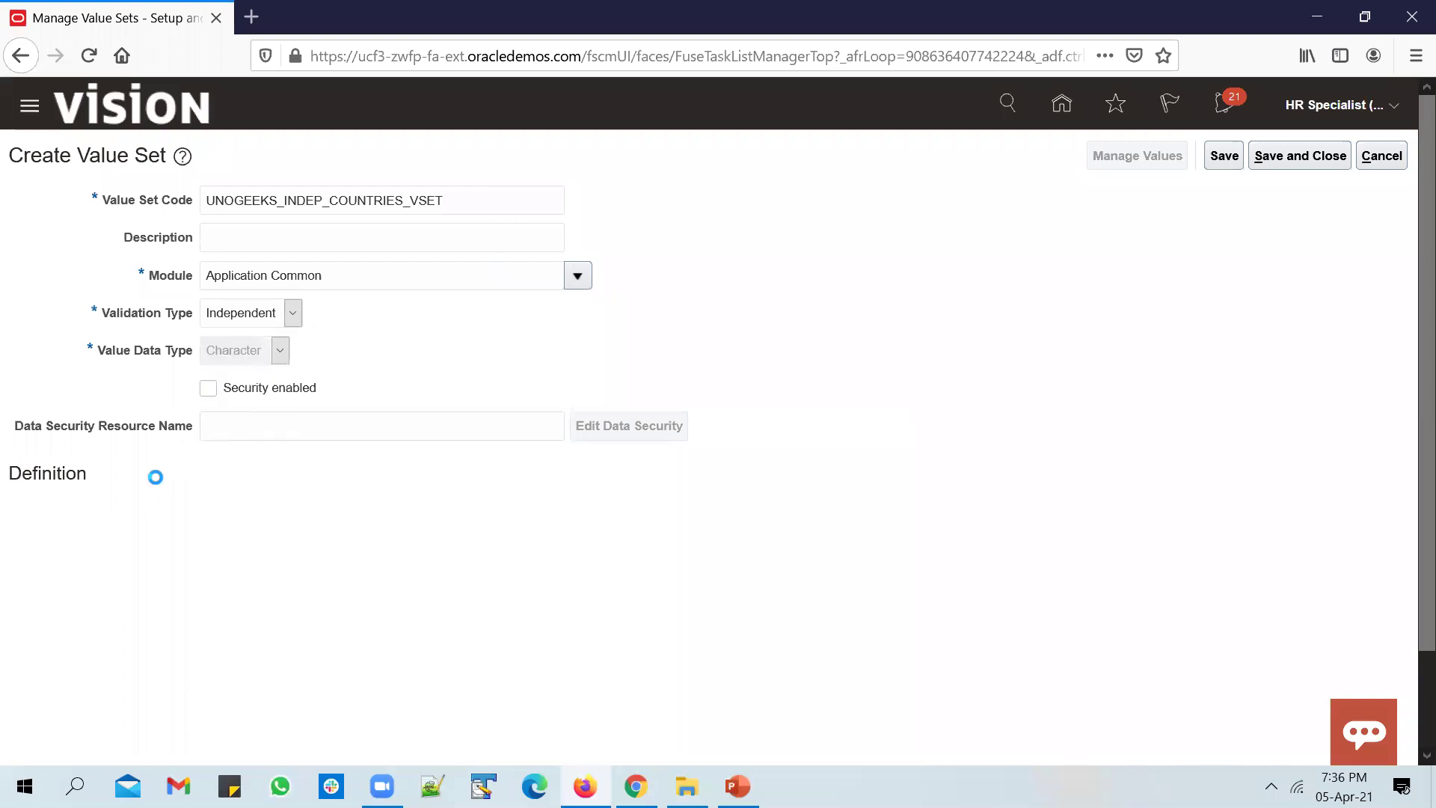
# Set the value subtype to Text with a maximum length of 30, and save the countries value set.
pyautogui.click(160, 524)
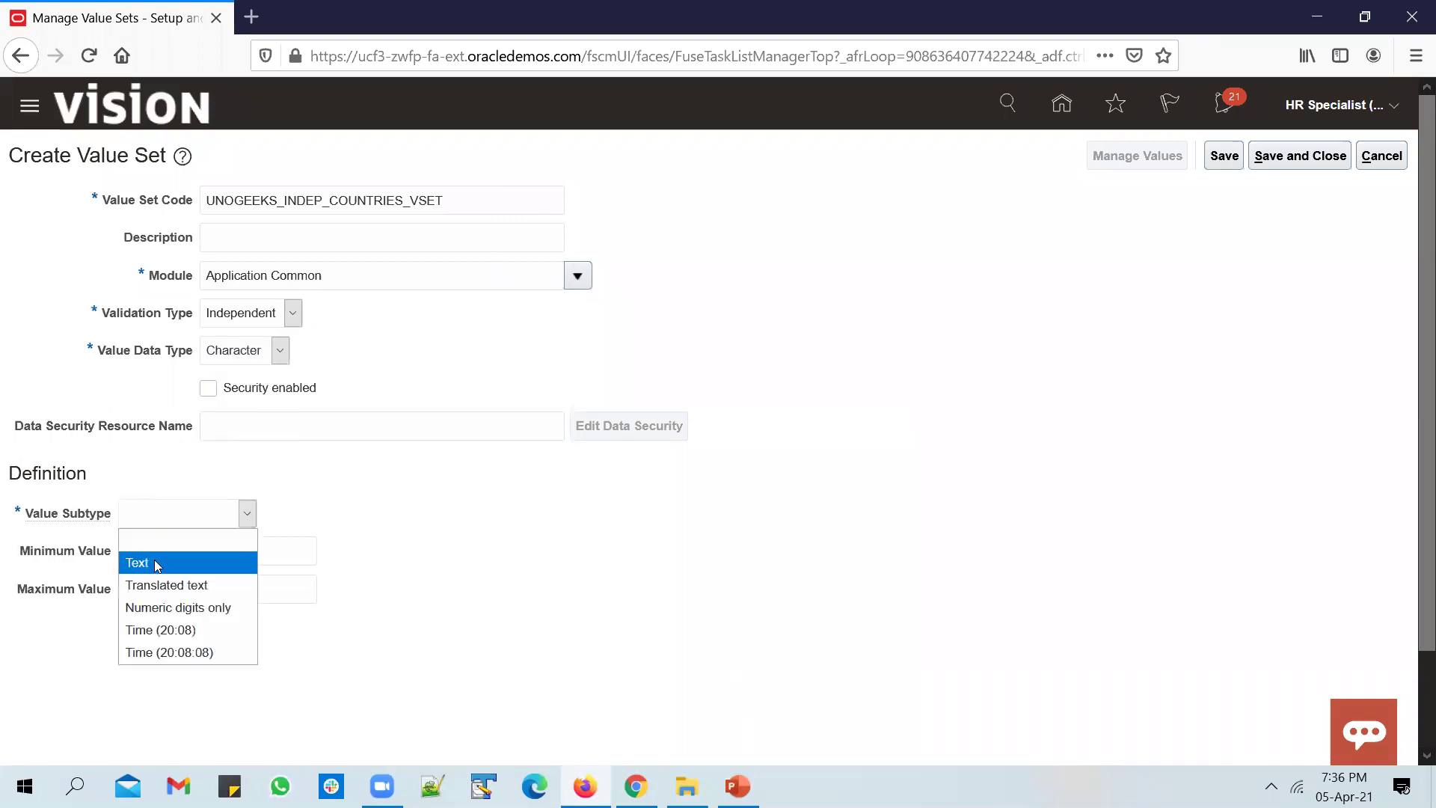
pyautogui.click(157, 564)
pyautogui.click(156, 559)
pyautogui.write('30')
pyautogui.press('Tab')
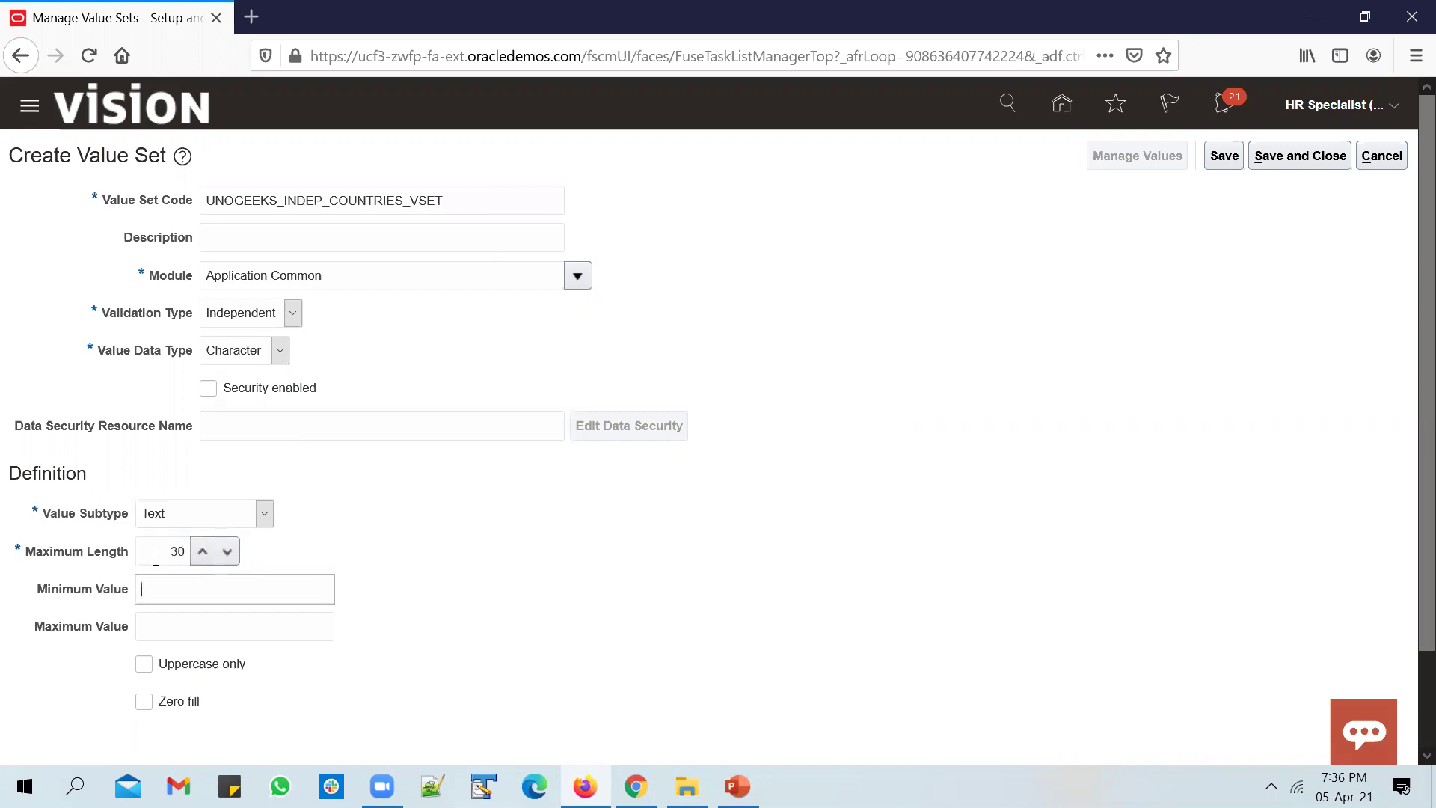
pyautogui.click(1225, 160)
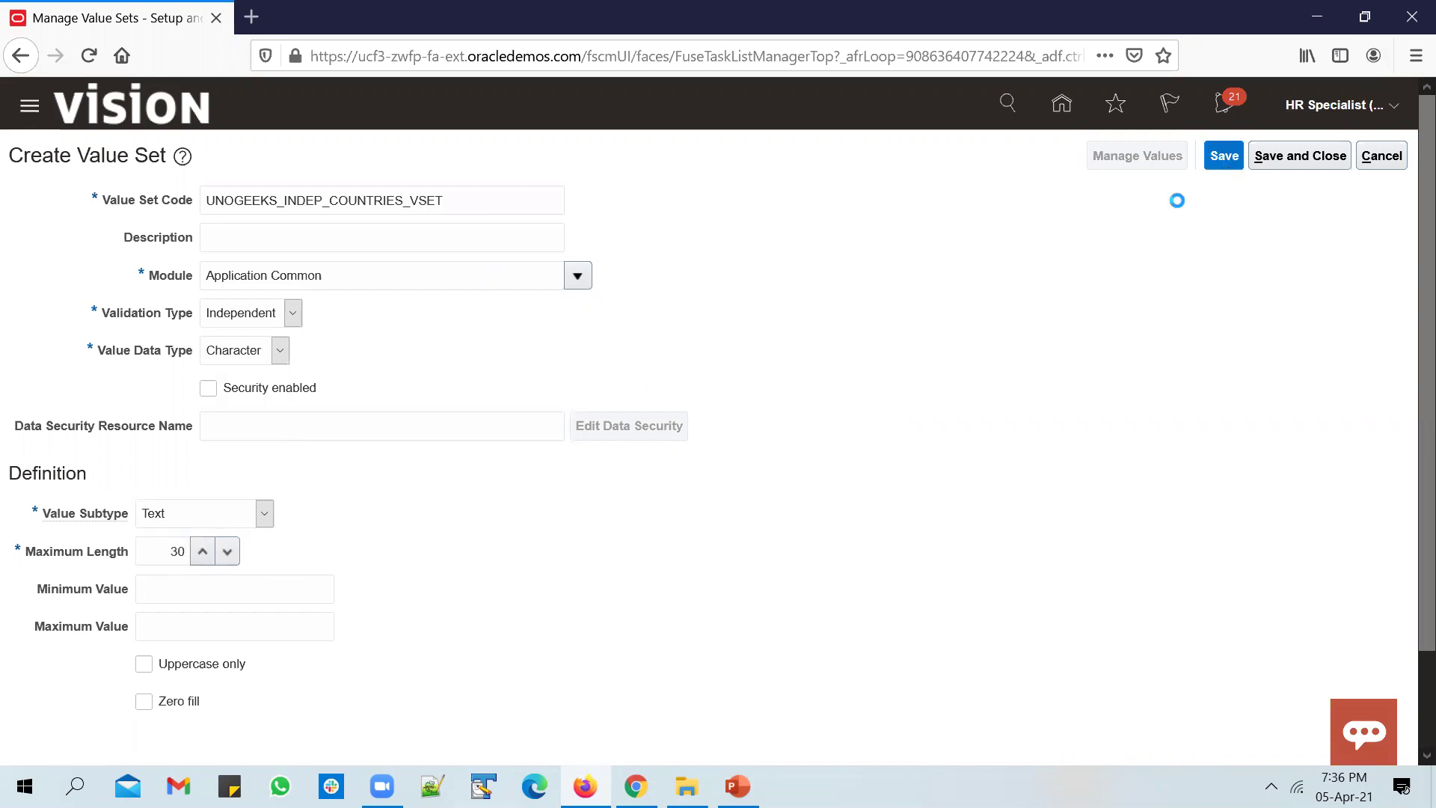
# Open the value management of the countries value set and add India as a value, copied from the PowerPoint slide.
pyautogui.click(1120, 167)
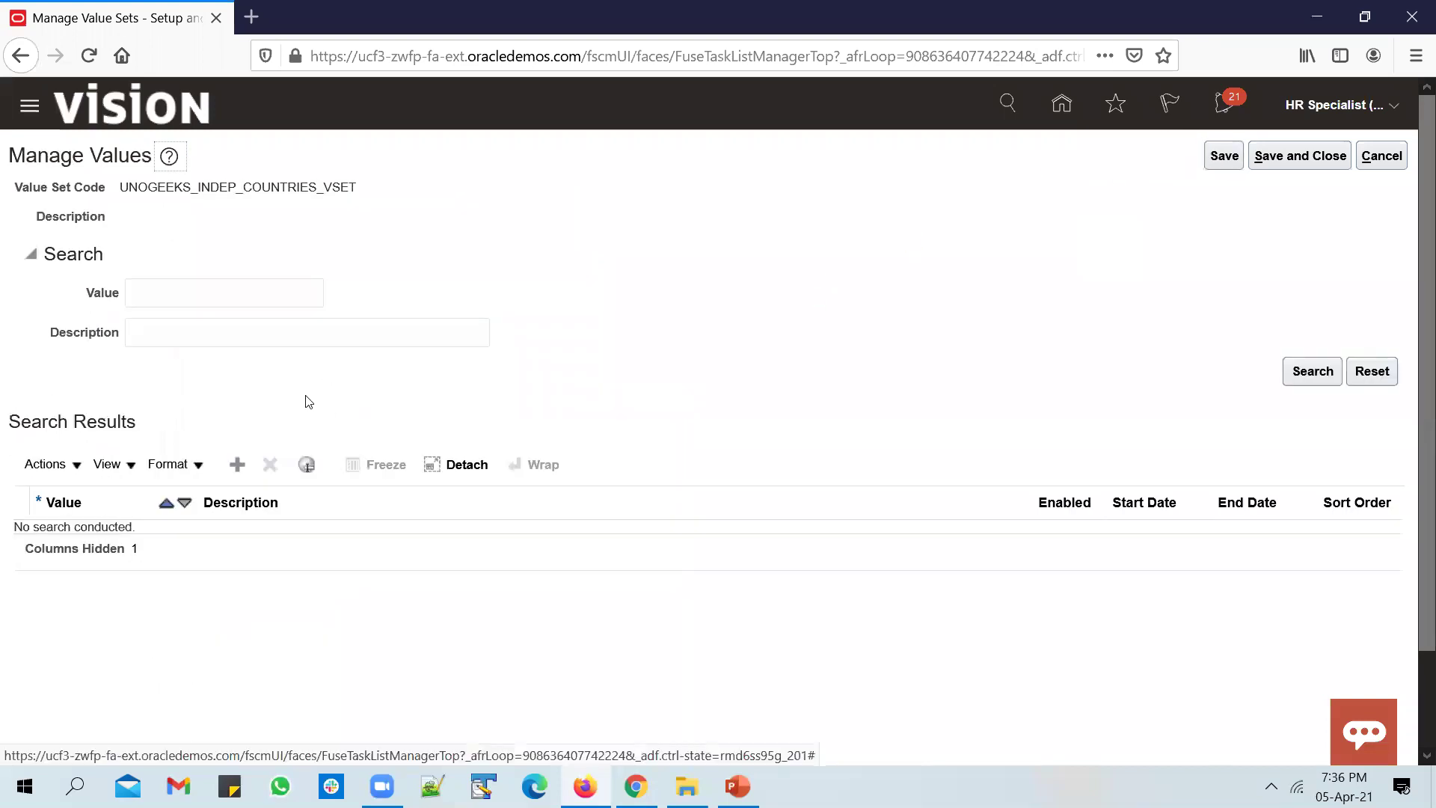
pyautogui.hotkey('alt', 'Tab')
pyautogui.click(830, 329)
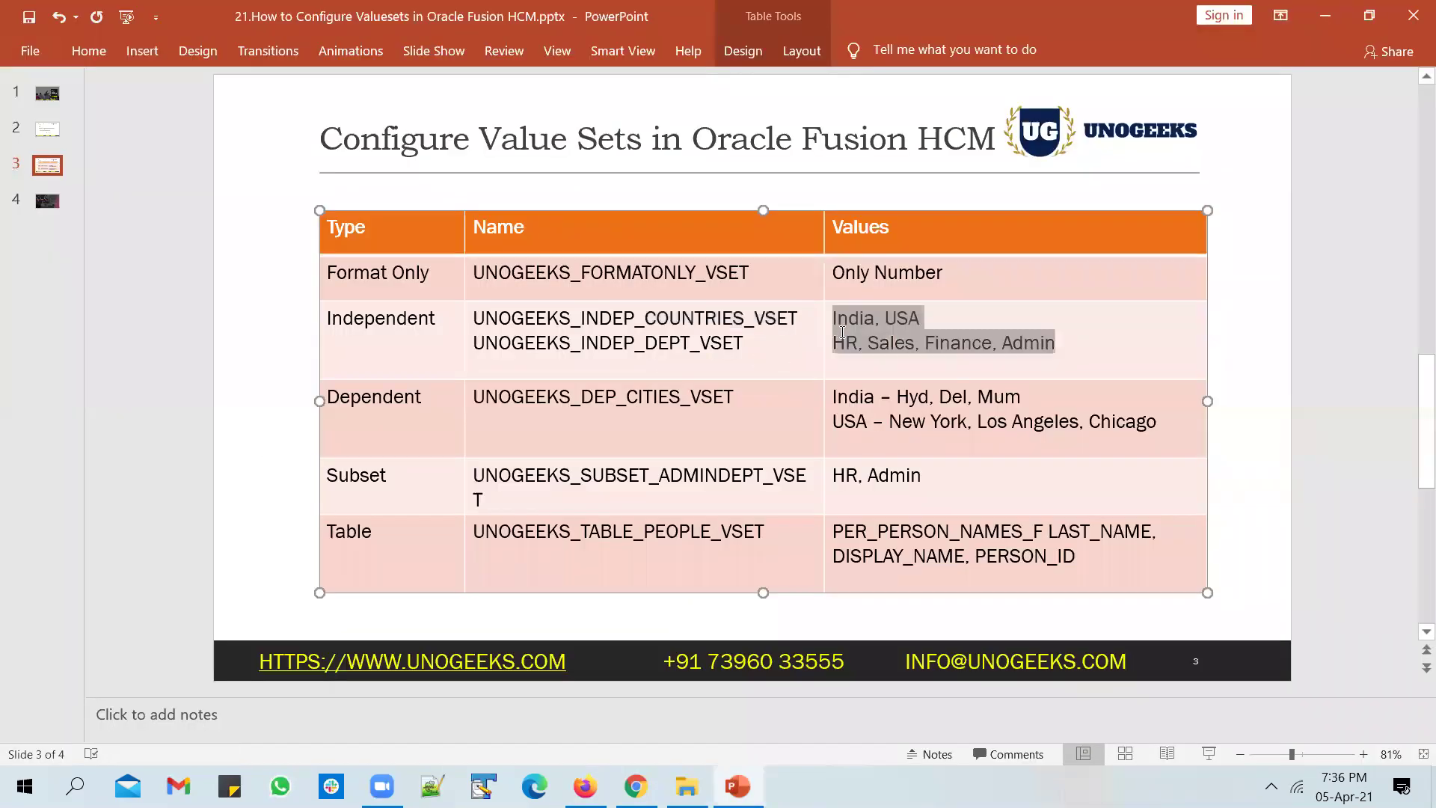
pyautogui.doubleClick(859, 321)
pyautogui.hotkey('ctrl', 'c')
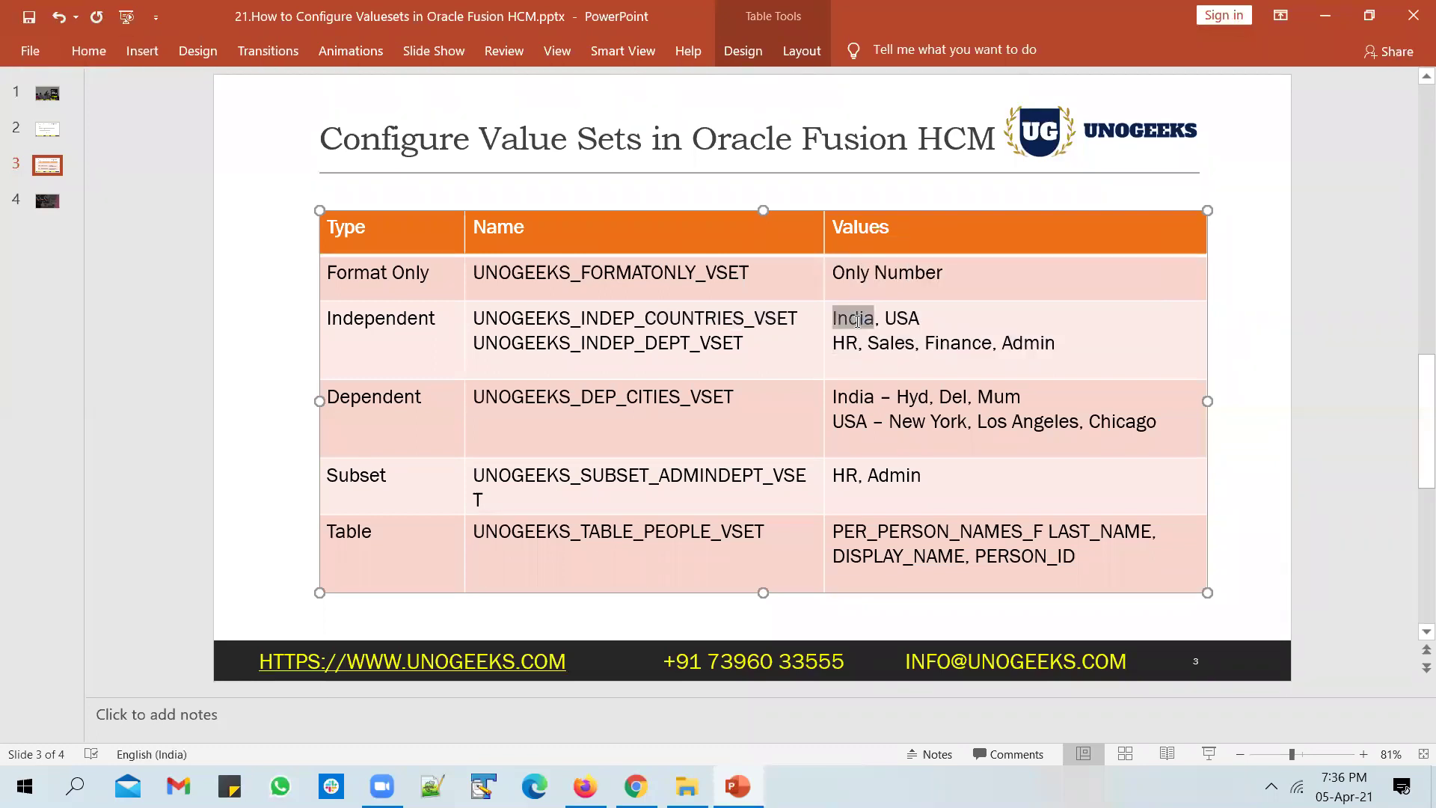
pyautogui.hotkey('alt', 'Tab')
pyautogui.click(237, 464)
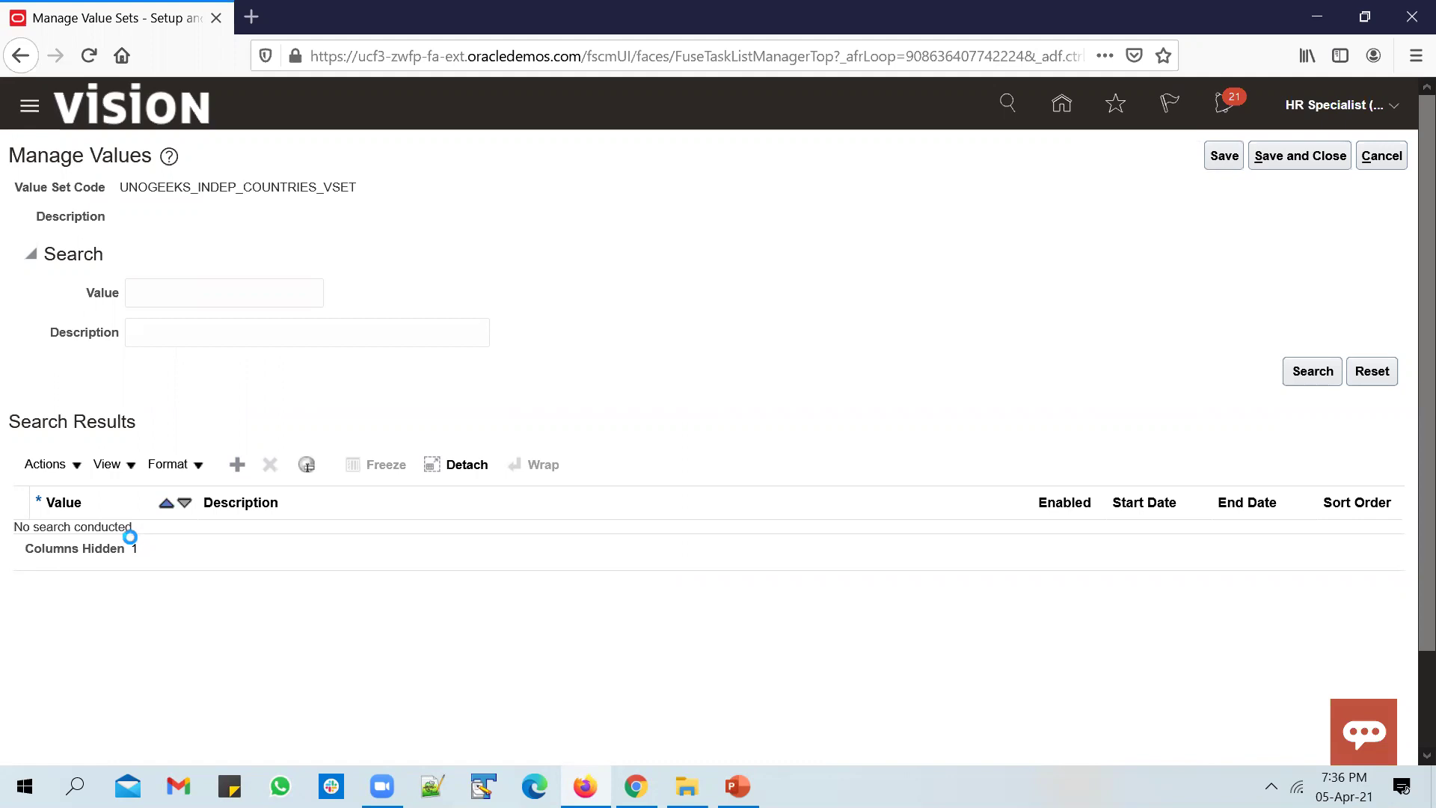
pyautogui.hotkey('ctrl', 'v')
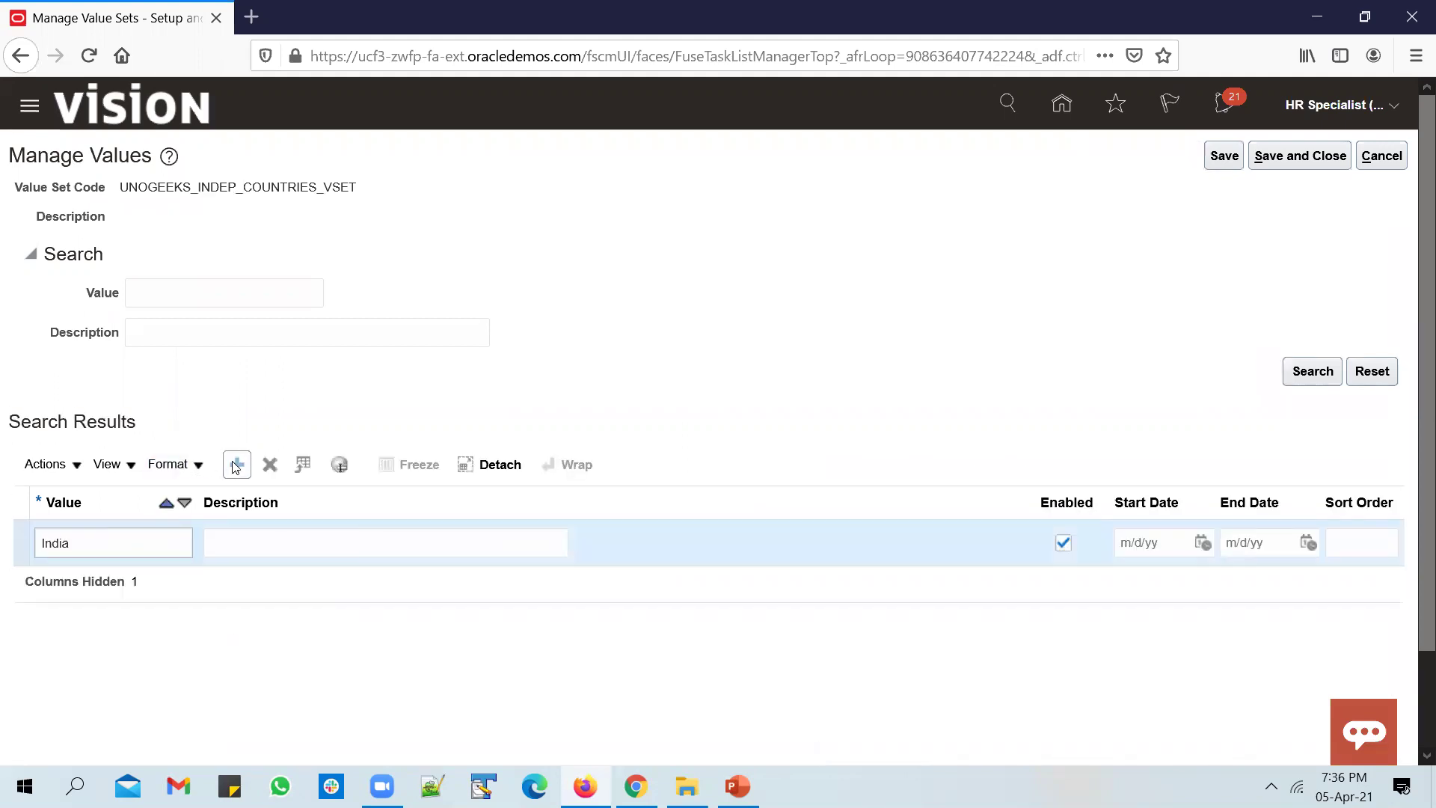
# Add USA, copied from the PowerPoint slide, as another country value, and save and close the values and the value set.
pyautogui.hotkey('alt', 'Tab')
pyautogui.doubleClick(905, 322)
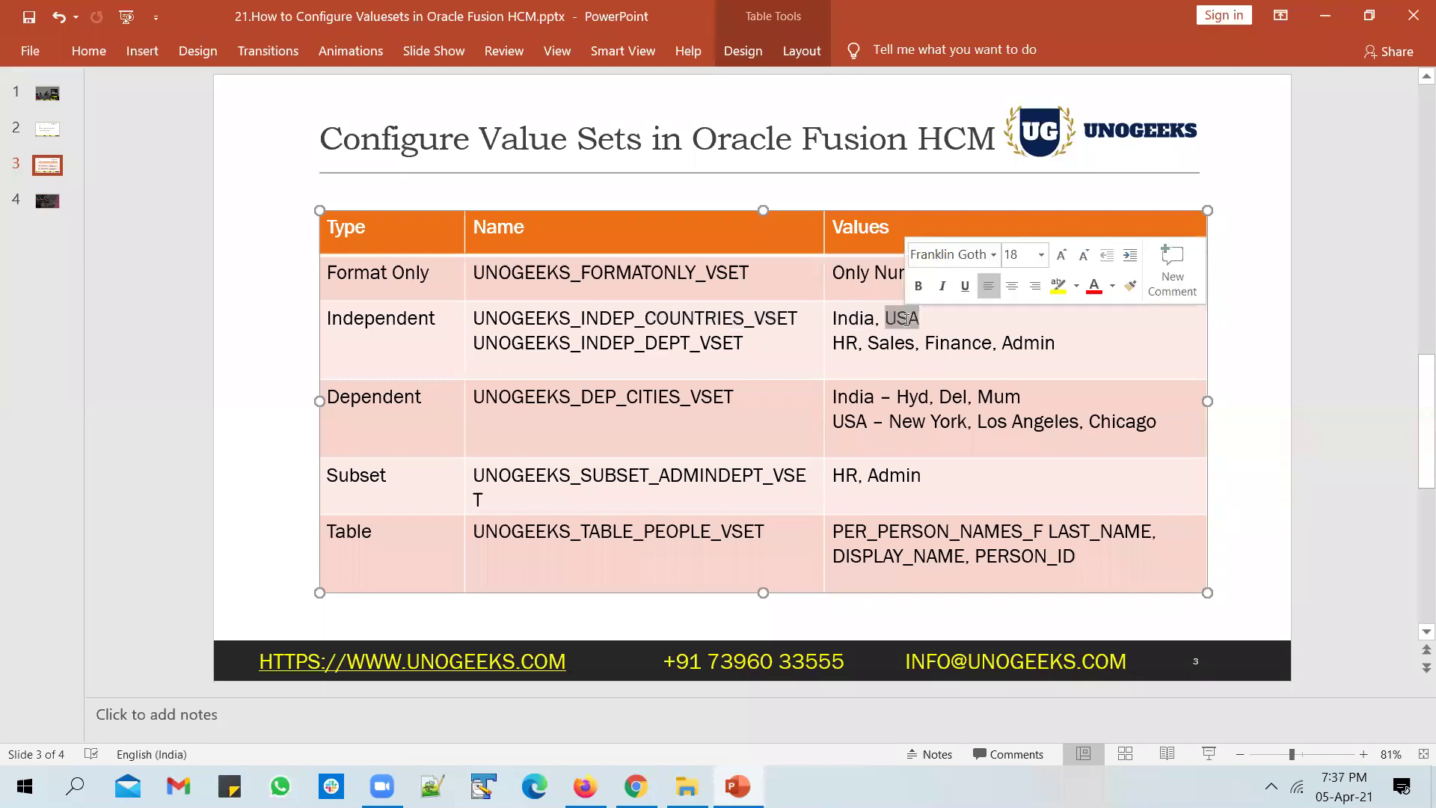
pyautogui.hotkey('ctrl', 'c')
pyautogui.hotkey('alt', 'Tab')
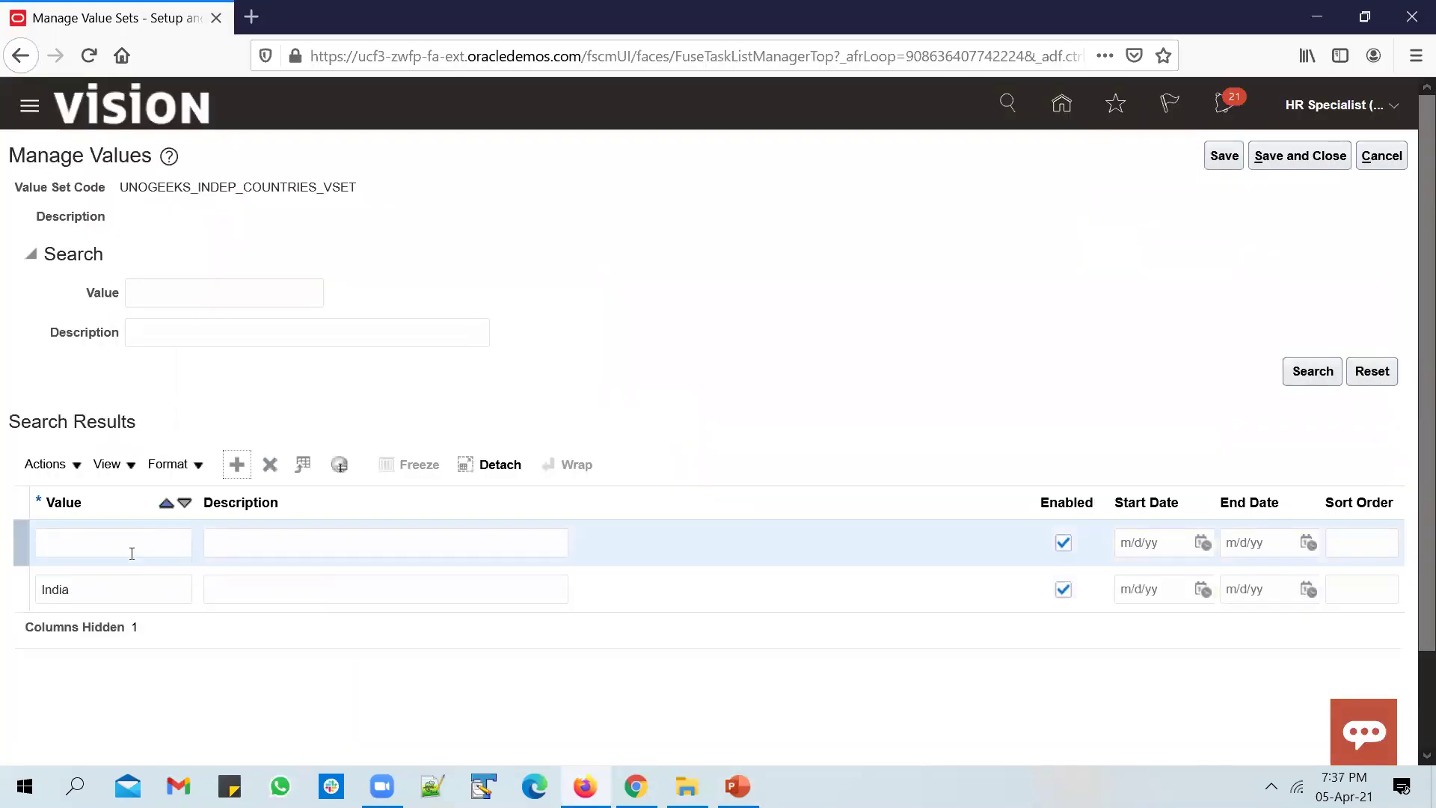
pyautogui.hotkey('ctrl', 'v')
pyautogui.click(1272, 161)
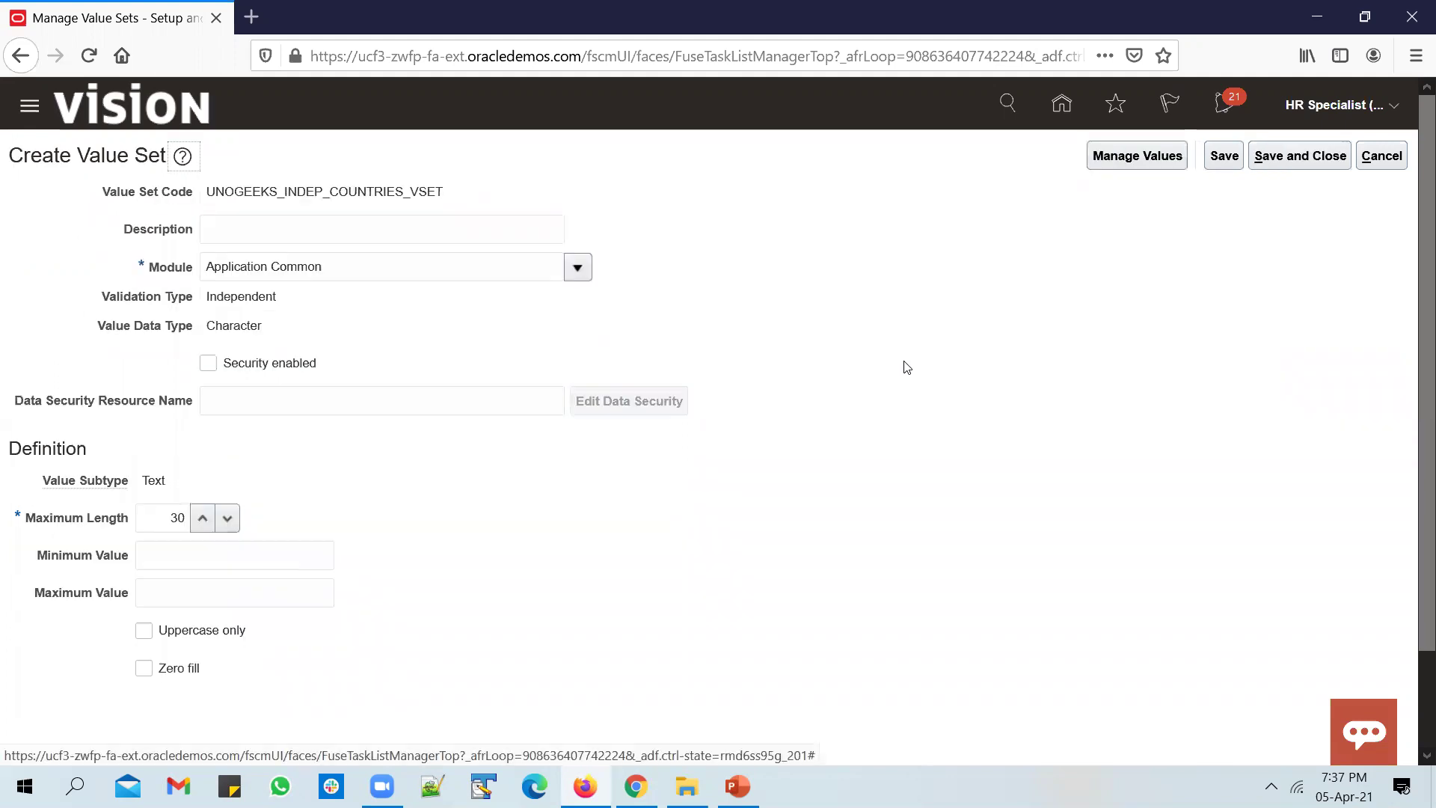
pyautogui.click(1320, 159)
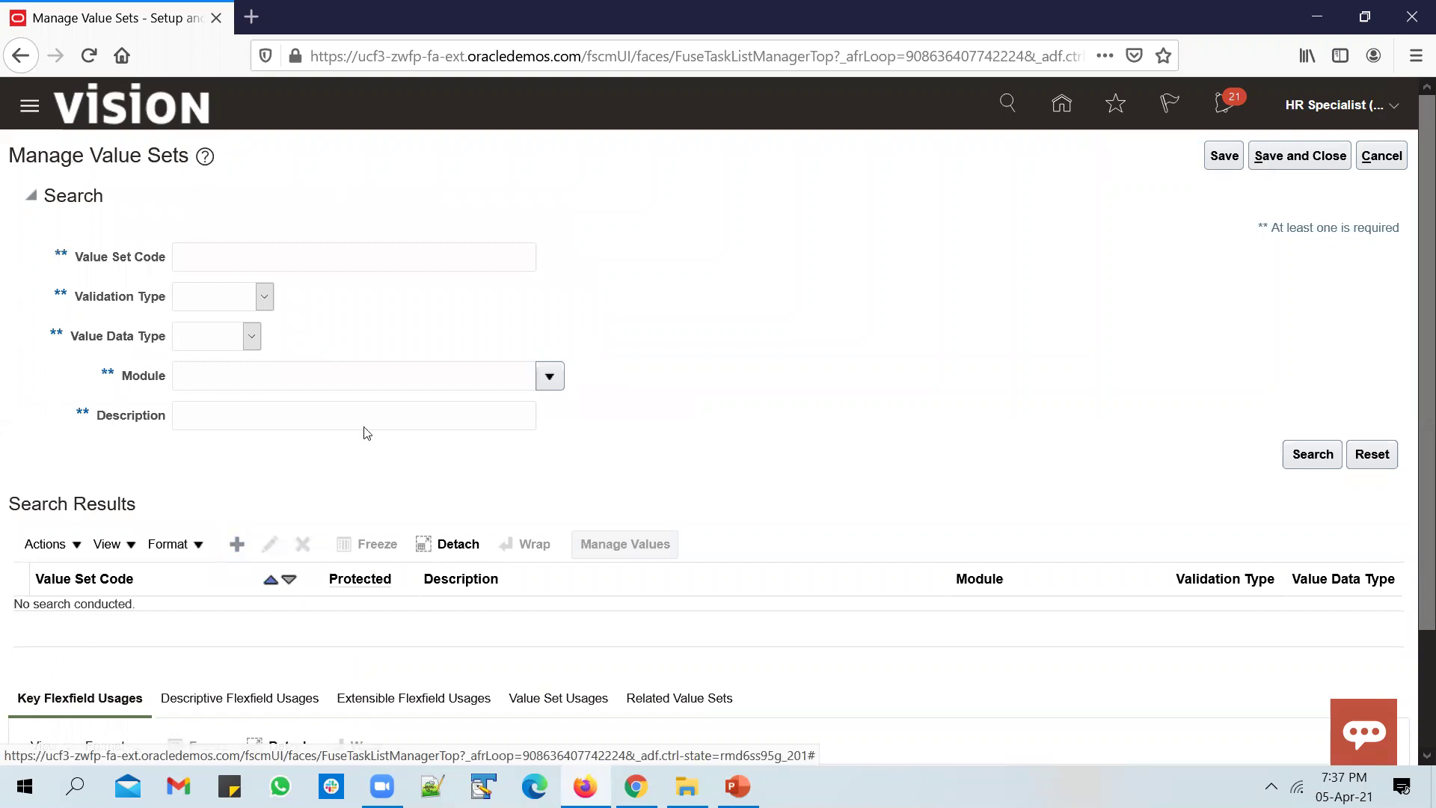
# Start another value set in the browser with the code UNOGEEKS_INDEP_DEPT_VSET, copied from the PowerPoint slide.
pyautogui.hotkey('alt', 'Tab')
pyautogui.doubleClick(533, 346)
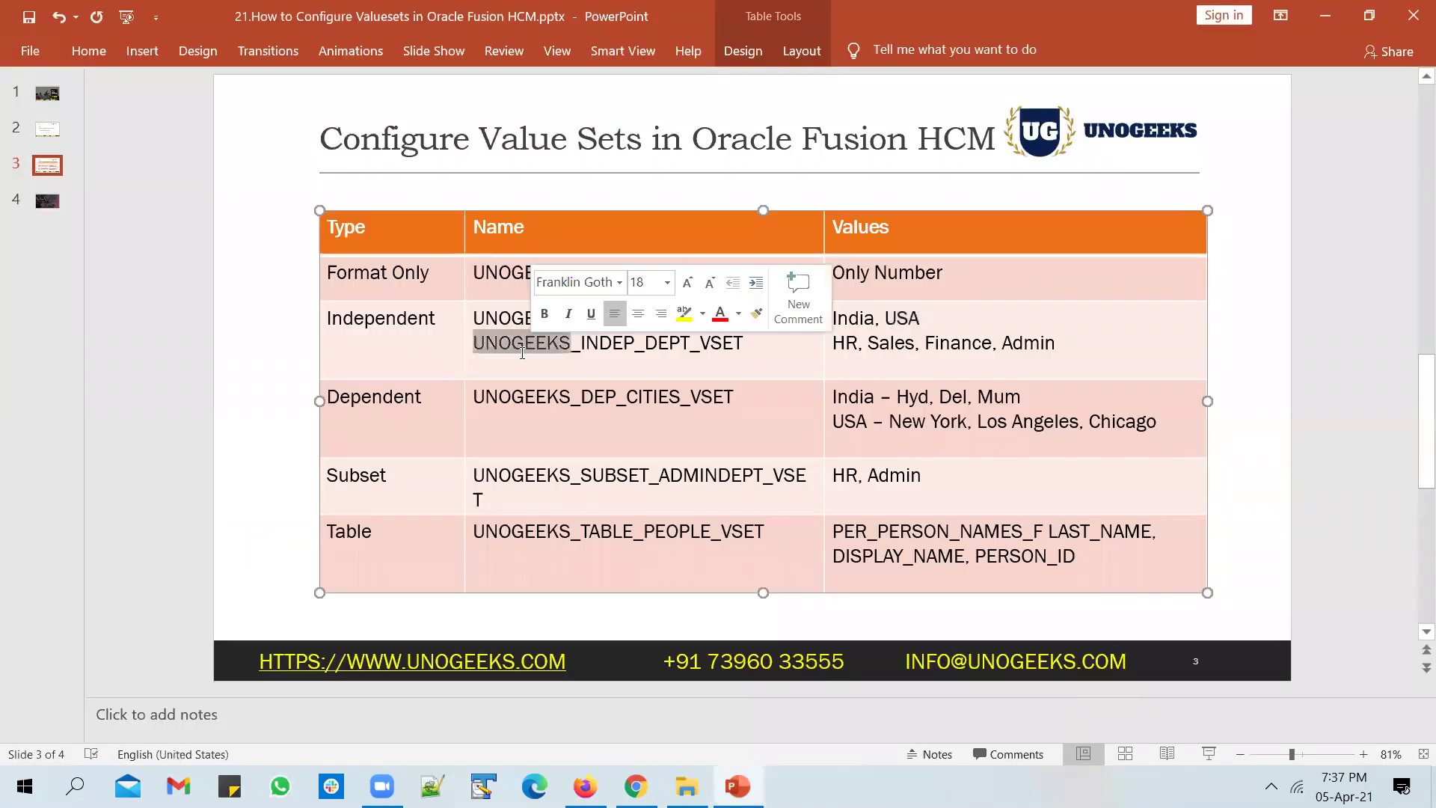
pyautogui.keyDown('shift'); pyautogui.click(738, 342); pyautogui.keyUp('shift')
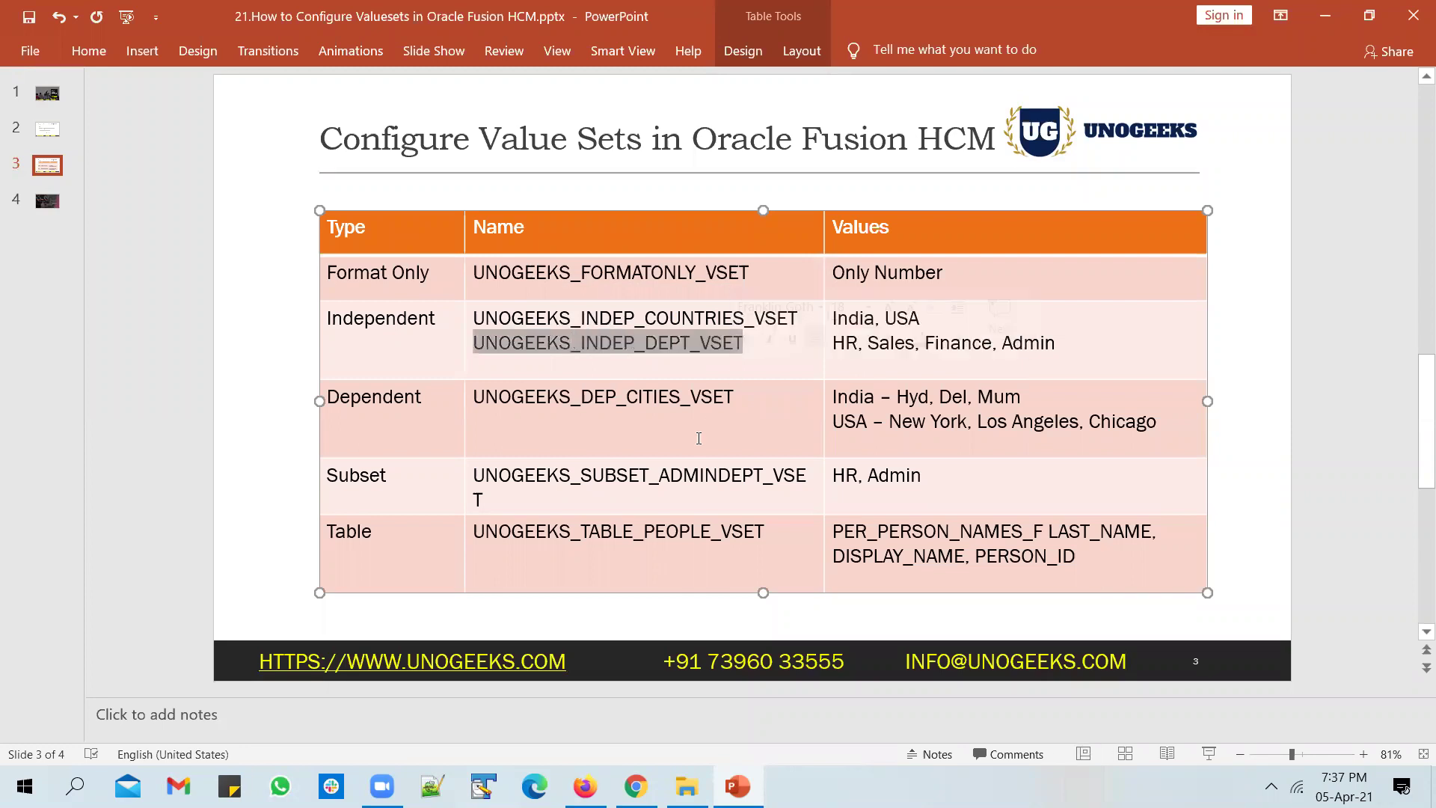
pyautogui.hotkey('alt', 'Tab')
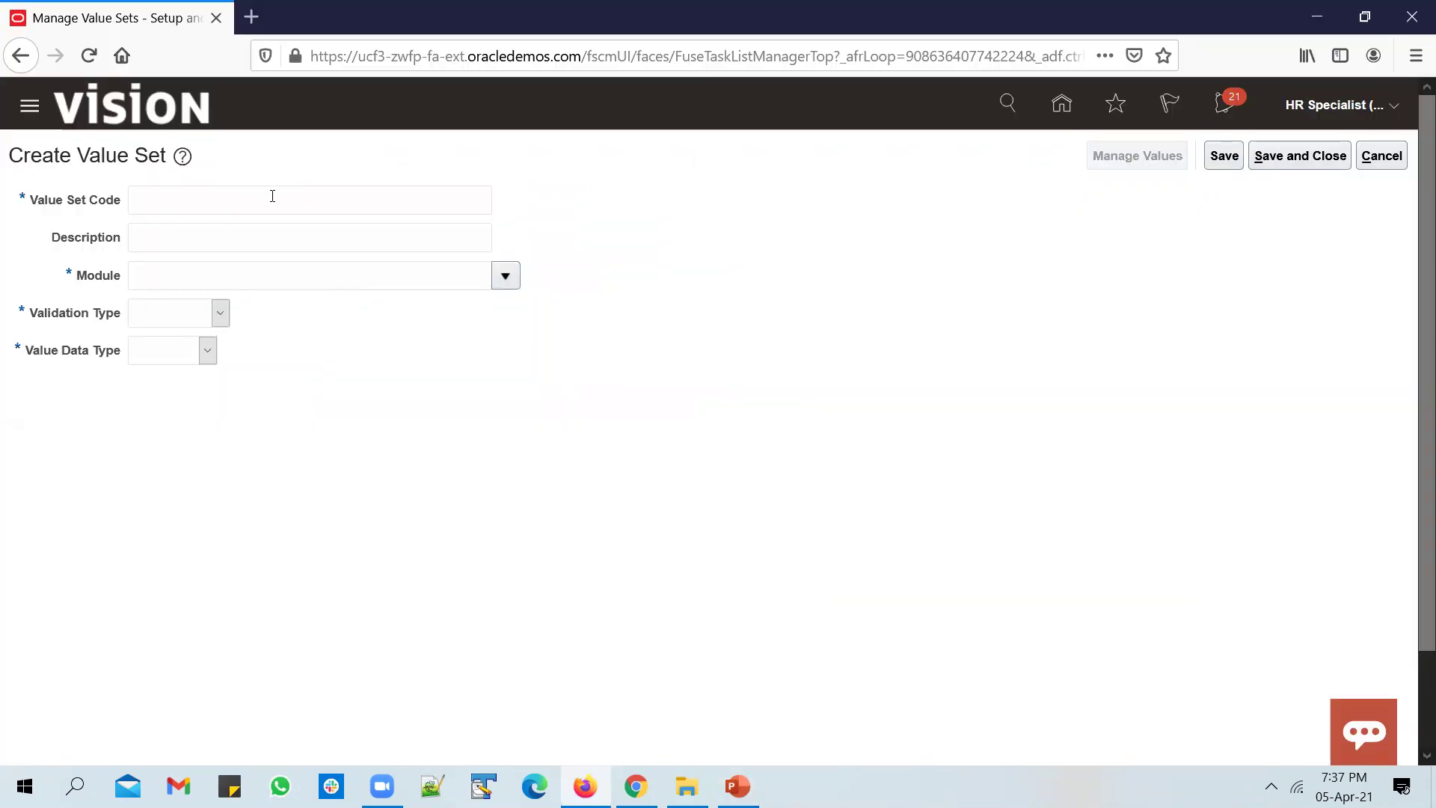
pyautogui.click(272, 196)
pyautogui.hotkey('ctrl', 'v')
# Set the department value set's module to Application Common, validation type to Independent and value data type to Character.
pyautogui.click(228, 277)
pyautogui.click(505, 276)
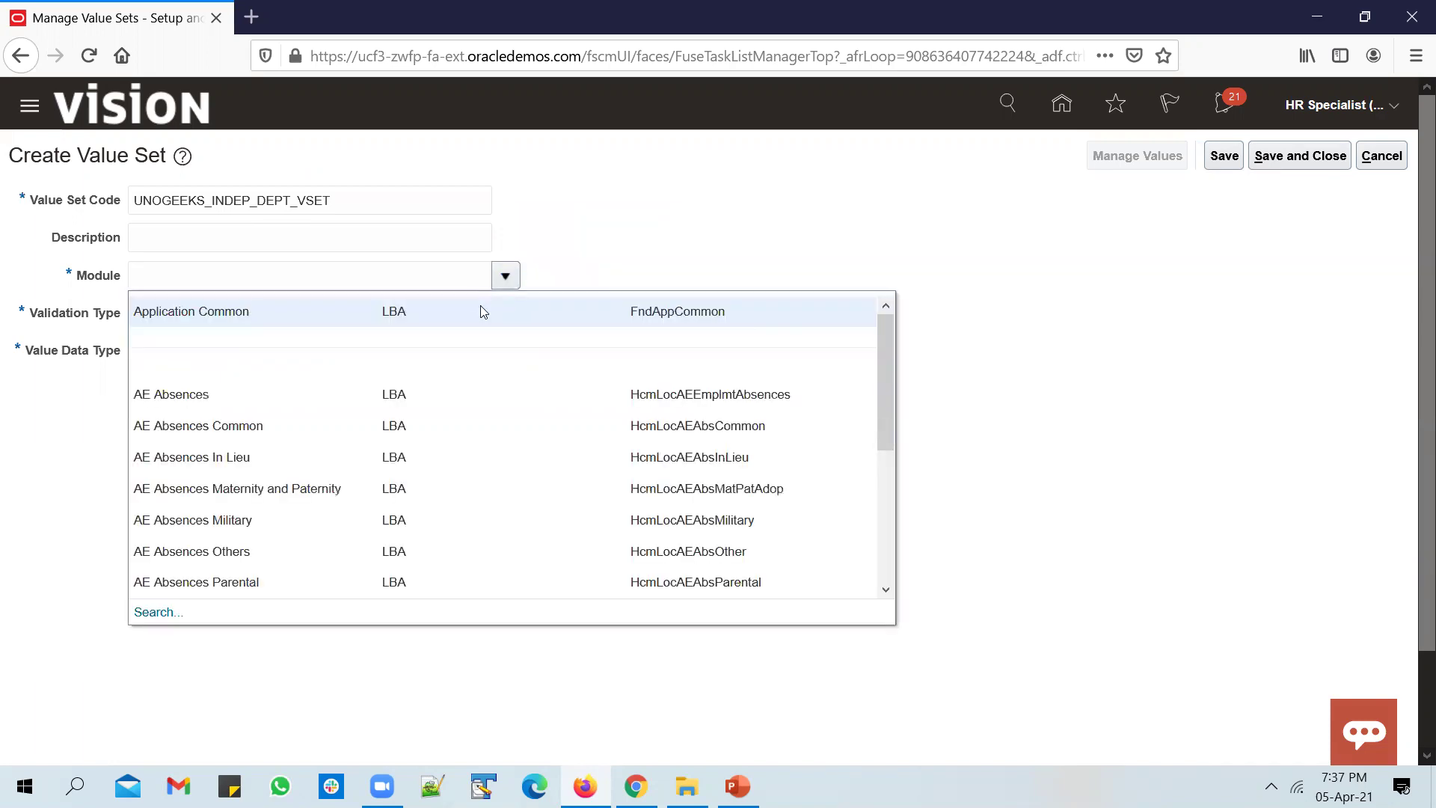
pyautogui.click(483, 312)
pyautogui.click(220, 314)
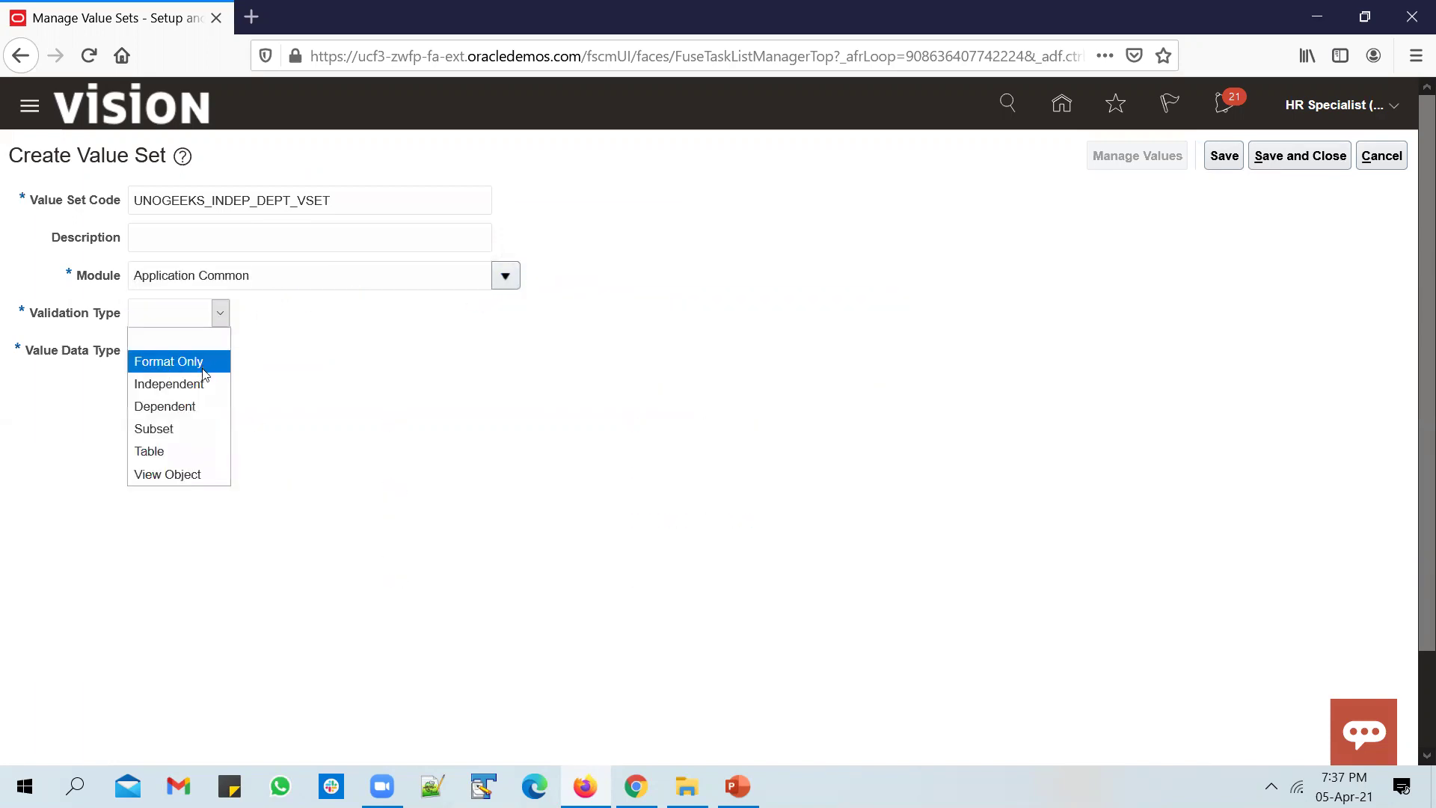
pyautogui.click(172, 383)
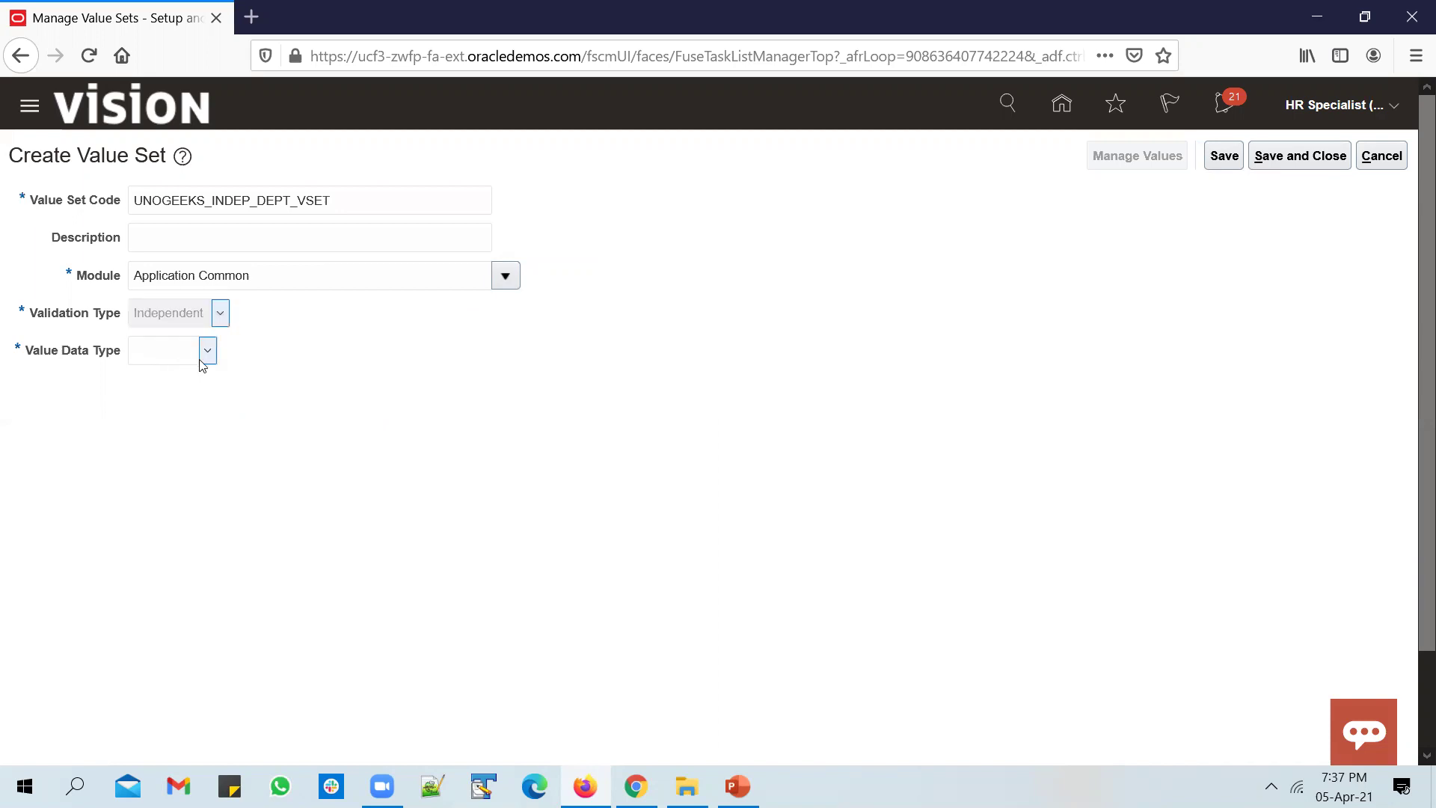
pyautogui.click(256, 364)
pyautogui.click(247, 398)
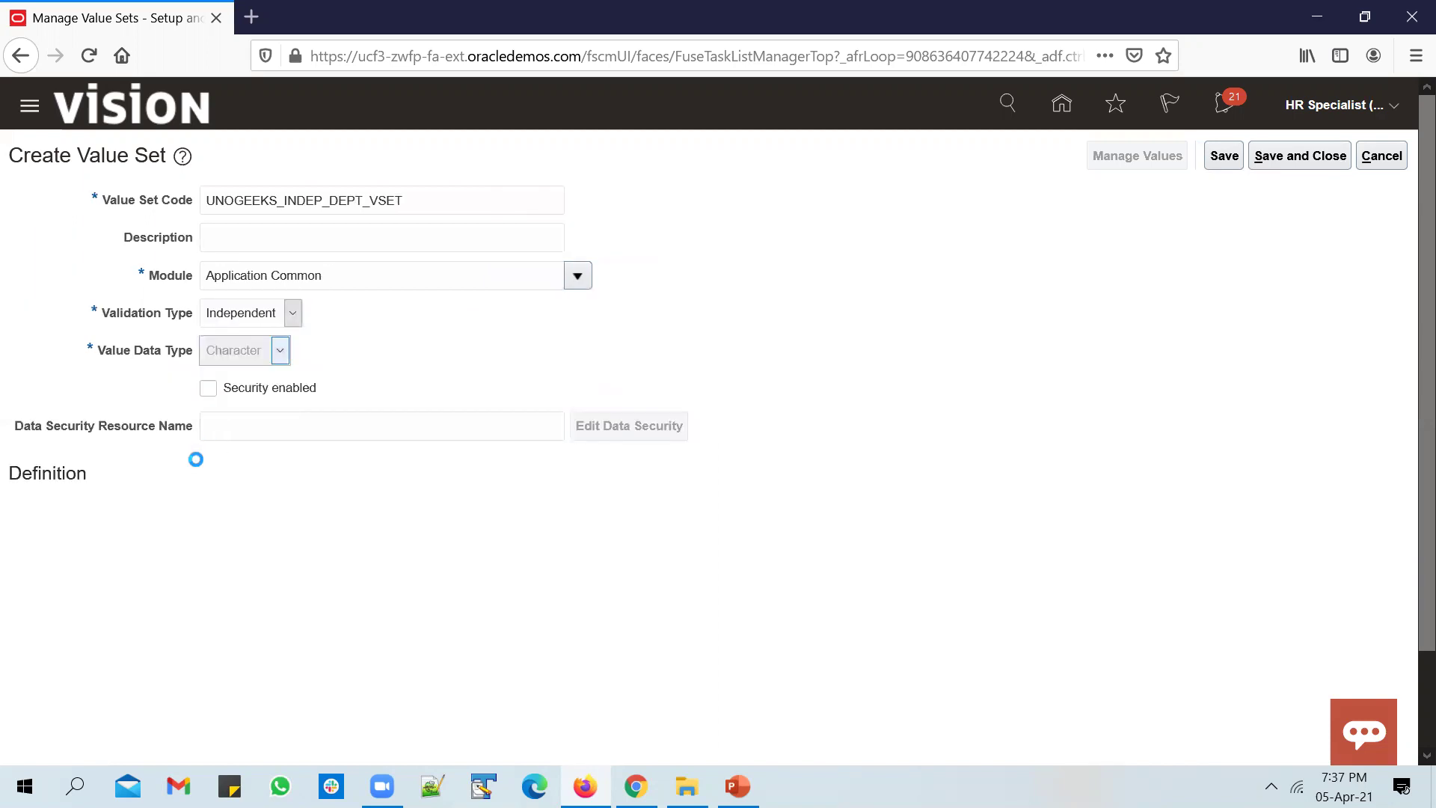
# Set the value subtype to Text with a maximum length of 30, and save the department value set.
pyautogui.click(181, 509)
pyautogui.click(169, 563)
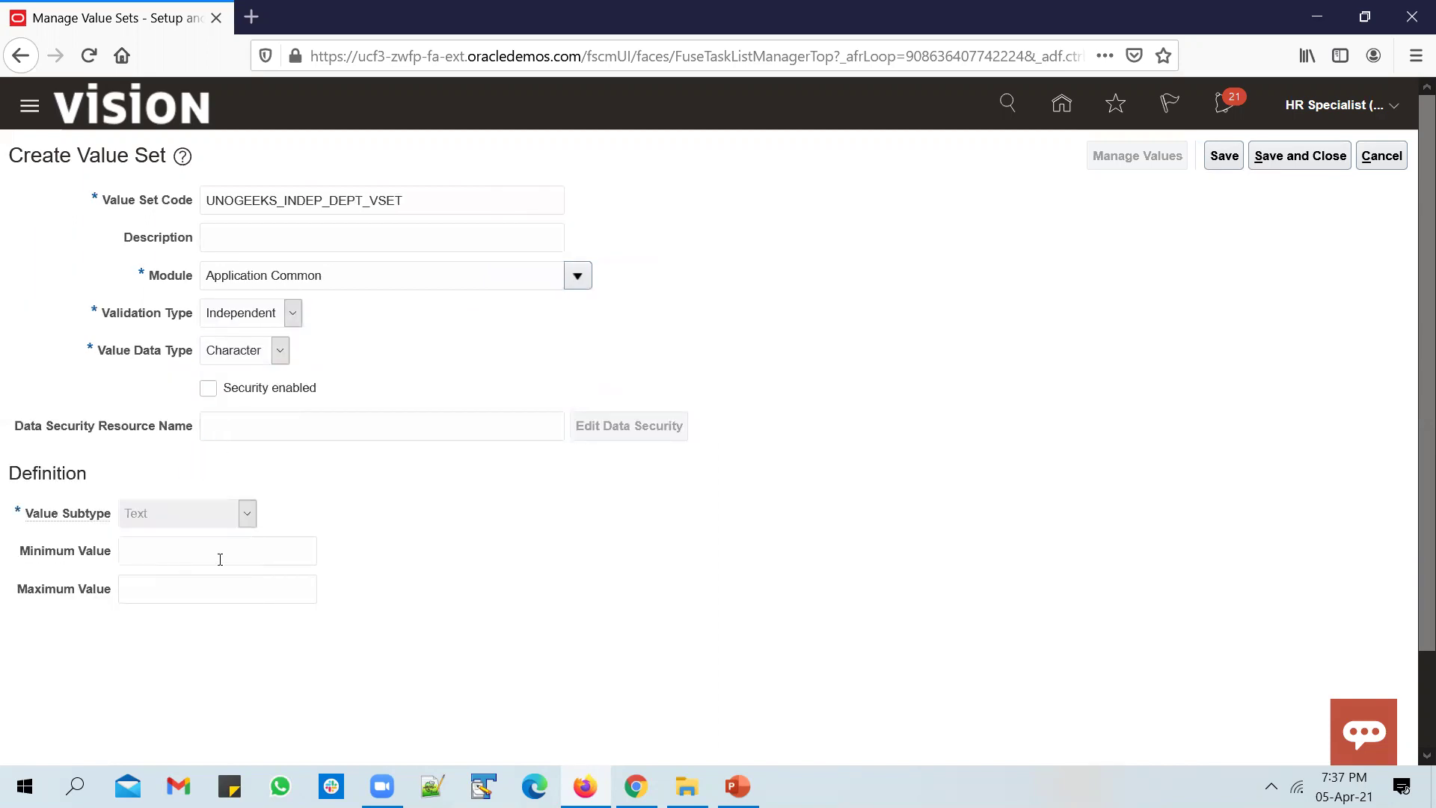
pyautogui.click(1224, 157)
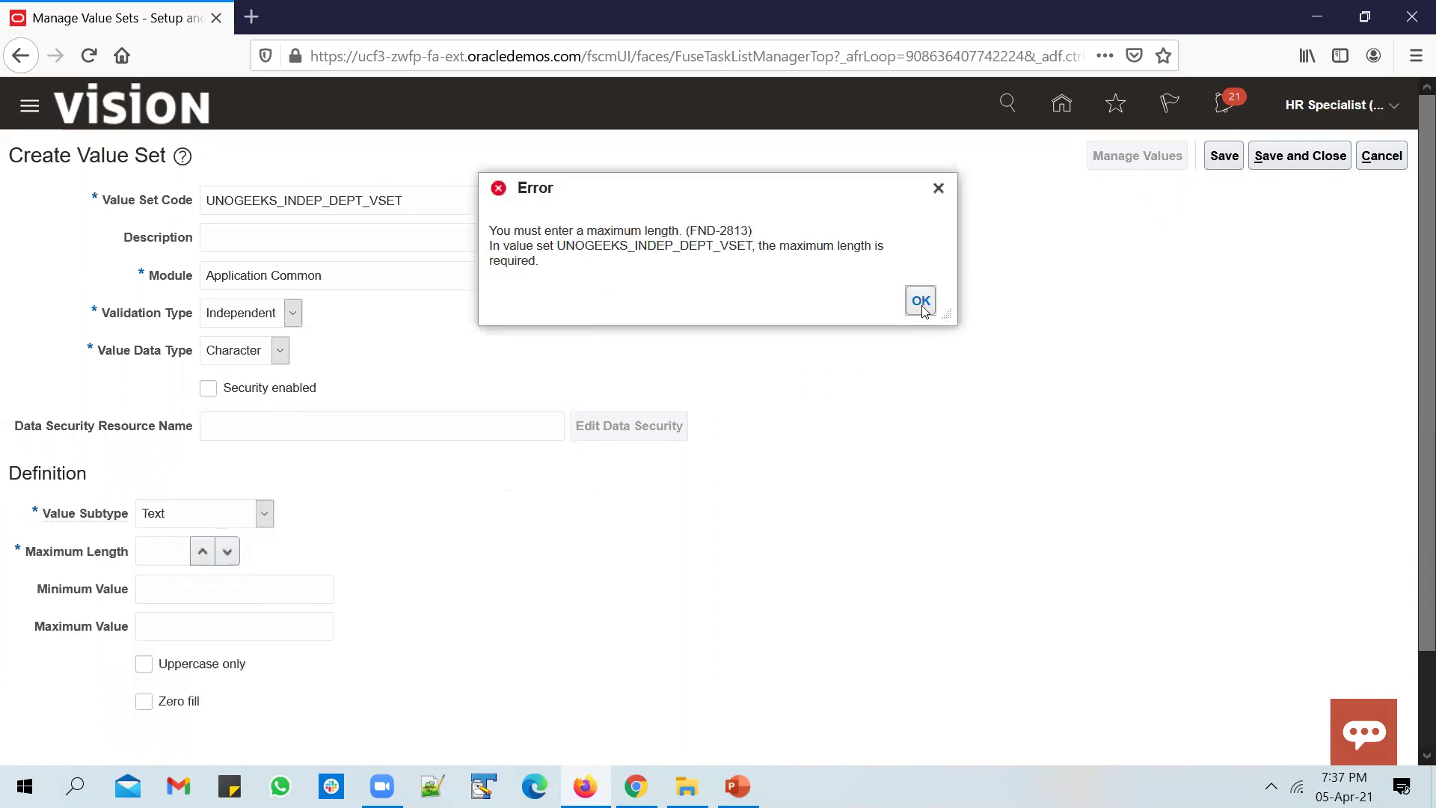
pyautogui.click(924, 309)
pyautogui.click(171, 557)
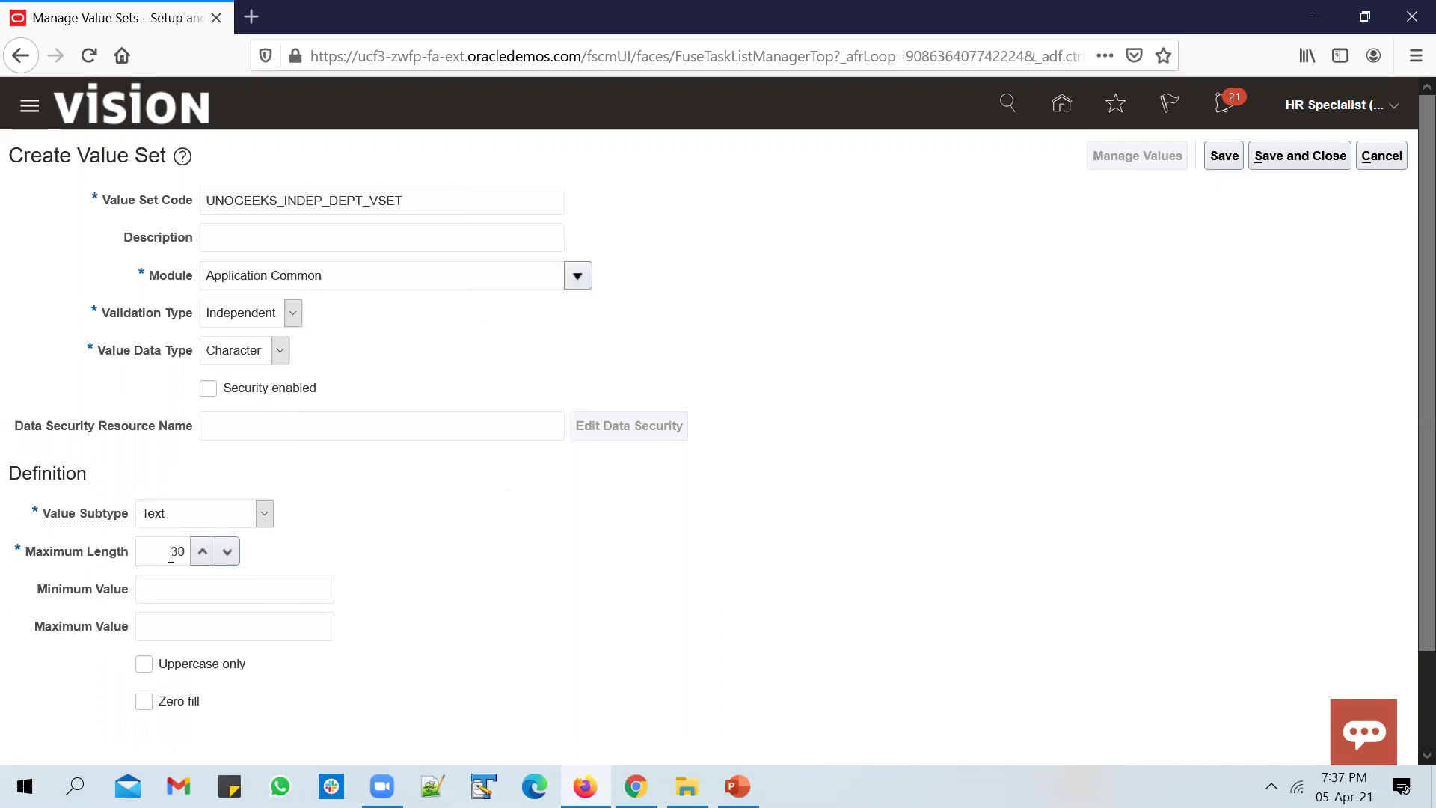
pyautogui.write('30')
pyautogui.click(1225, 157)
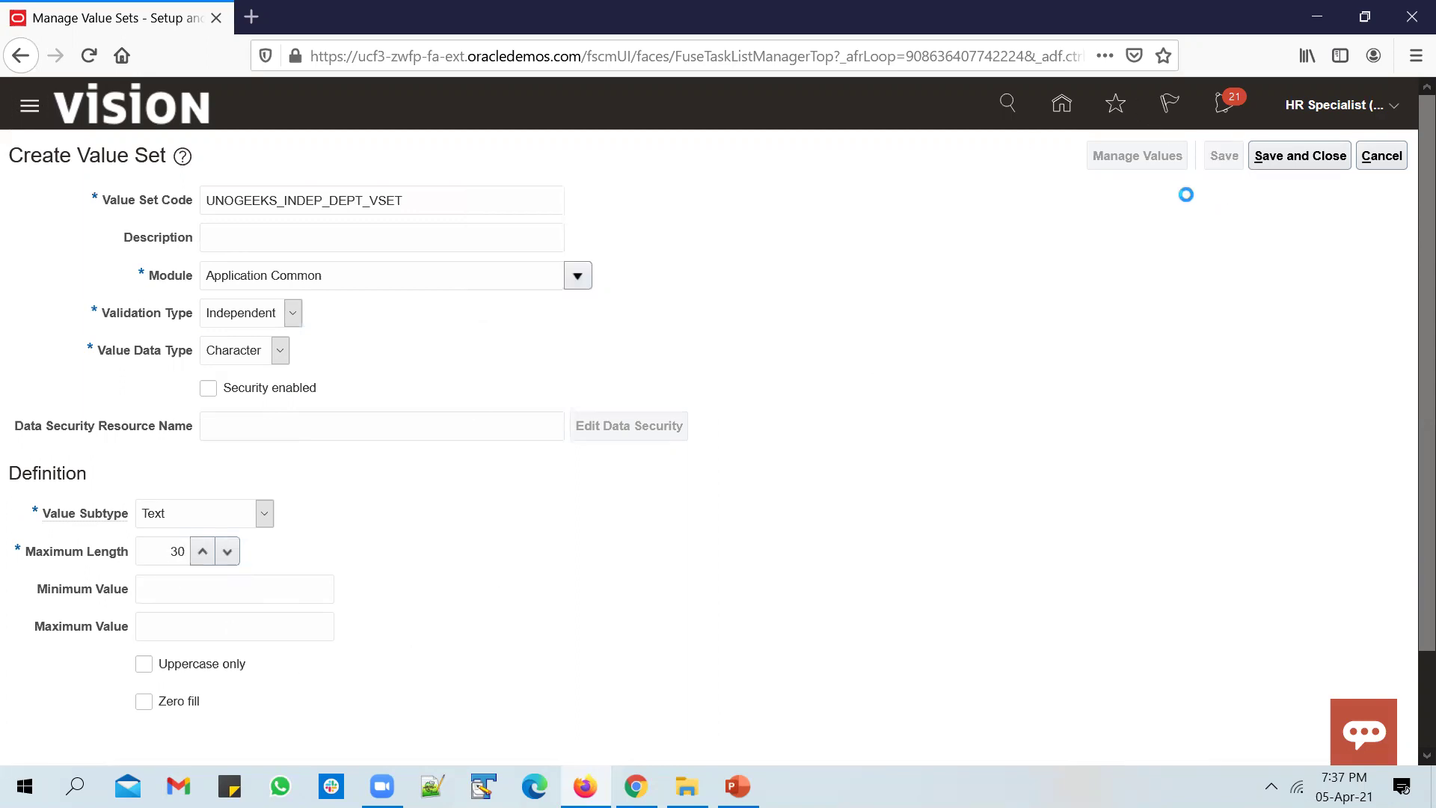
# Open the value management of the department value set and add HR as a value, copied from the PowerPoint slide.
pyautogui.click(1152, 160)
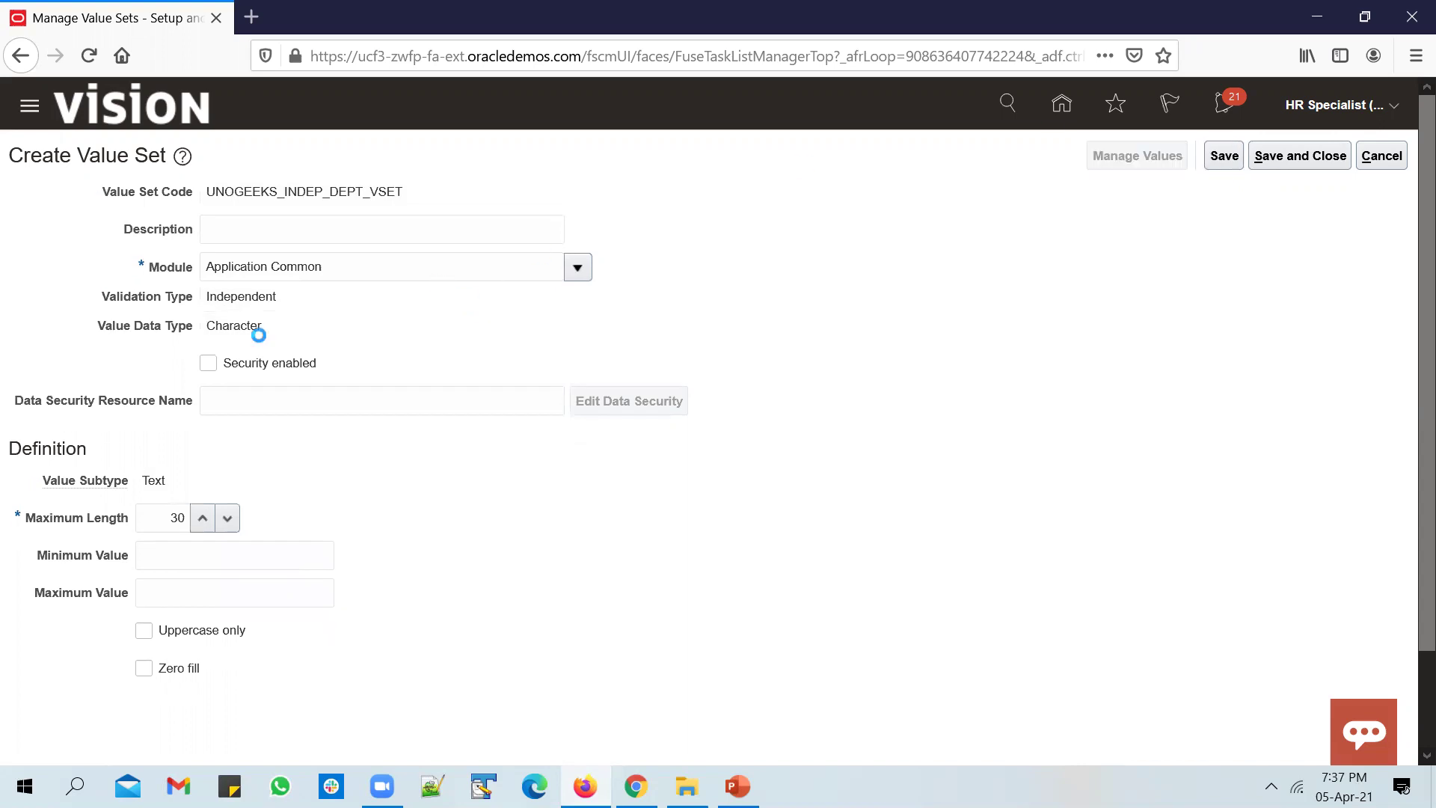
pyautogui.click(238, 464)
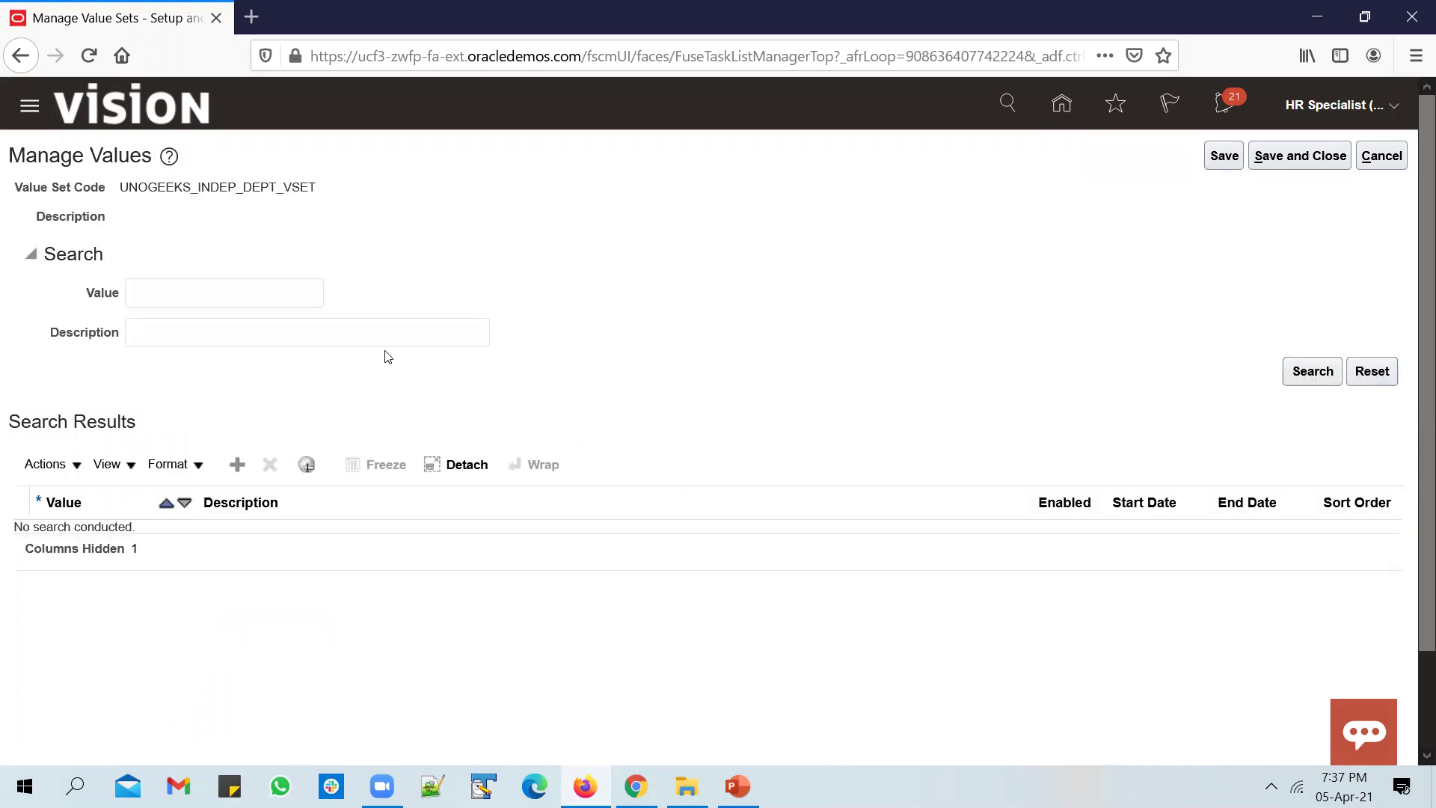
pyautogui.hotkey('alt', 'Tab')
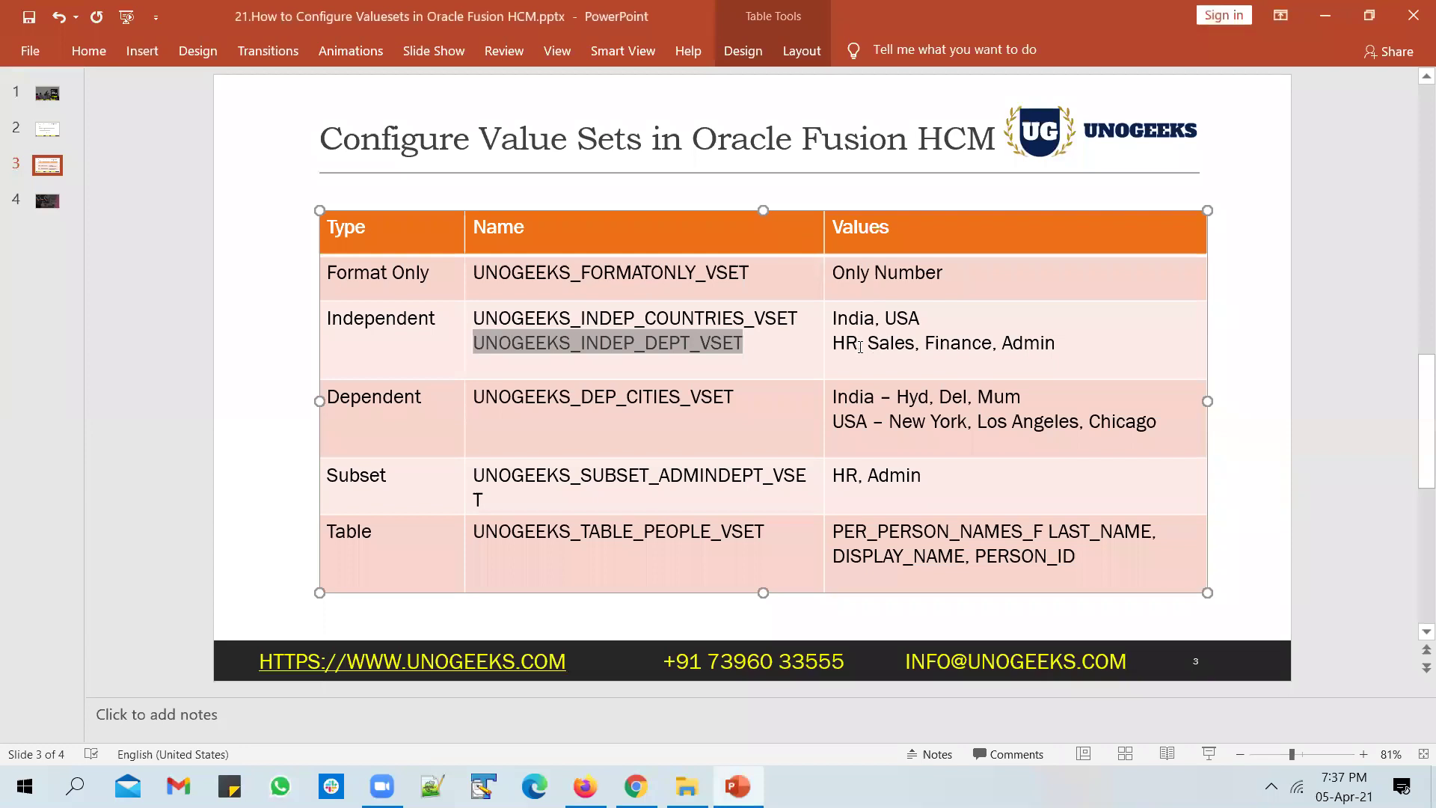
pyautogui.doubleClick(851, 342)
pyautogui.hotkey('alt', 'Tab')
pyautogui.click(125, 555)
pyautogui.hotkey('ctrl', 'v')
# Add Sales, copied from the PowerPoint slide, as another department value in the browser.
pyautogui.click(236, 464)
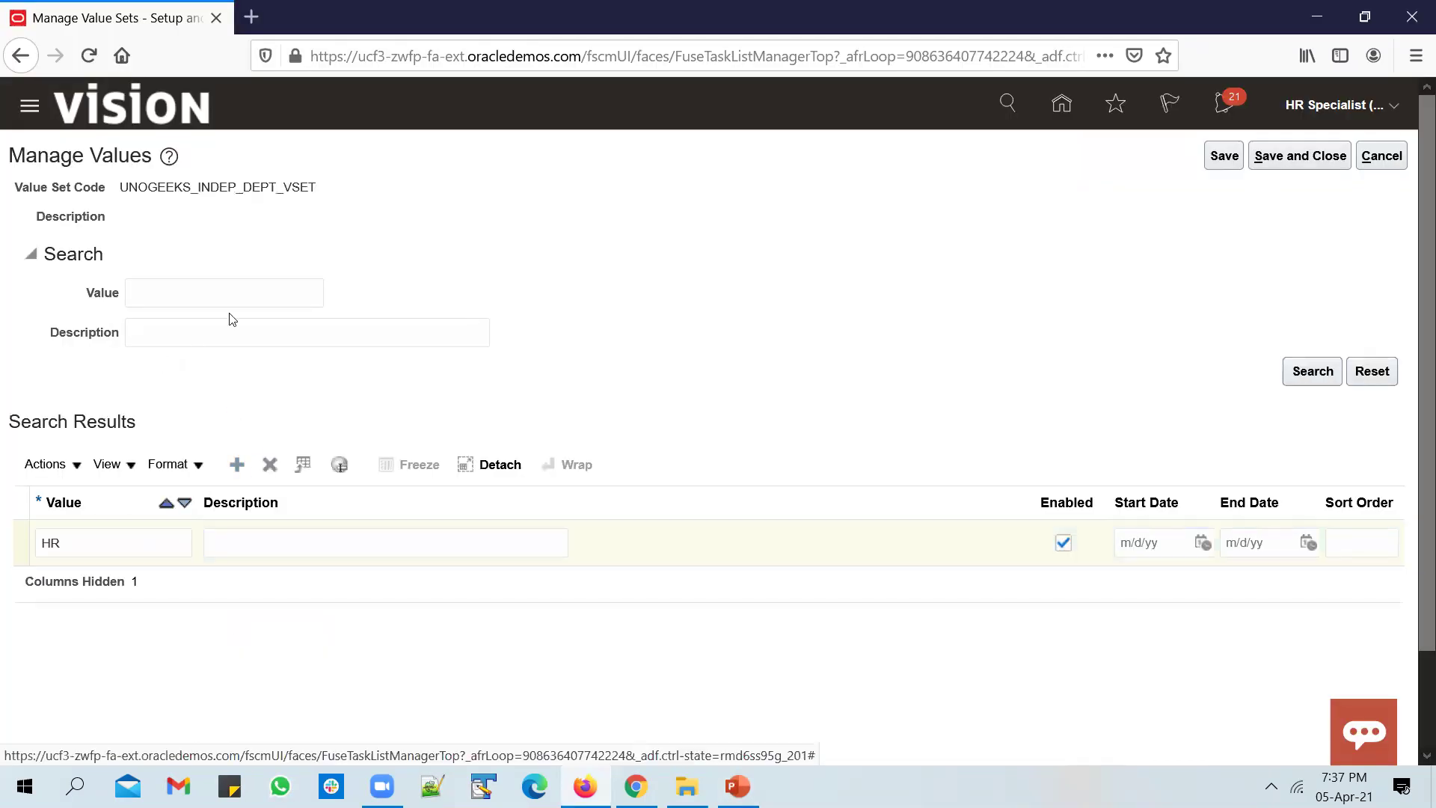
pyautogui.hotkey('alt', 'Tab')
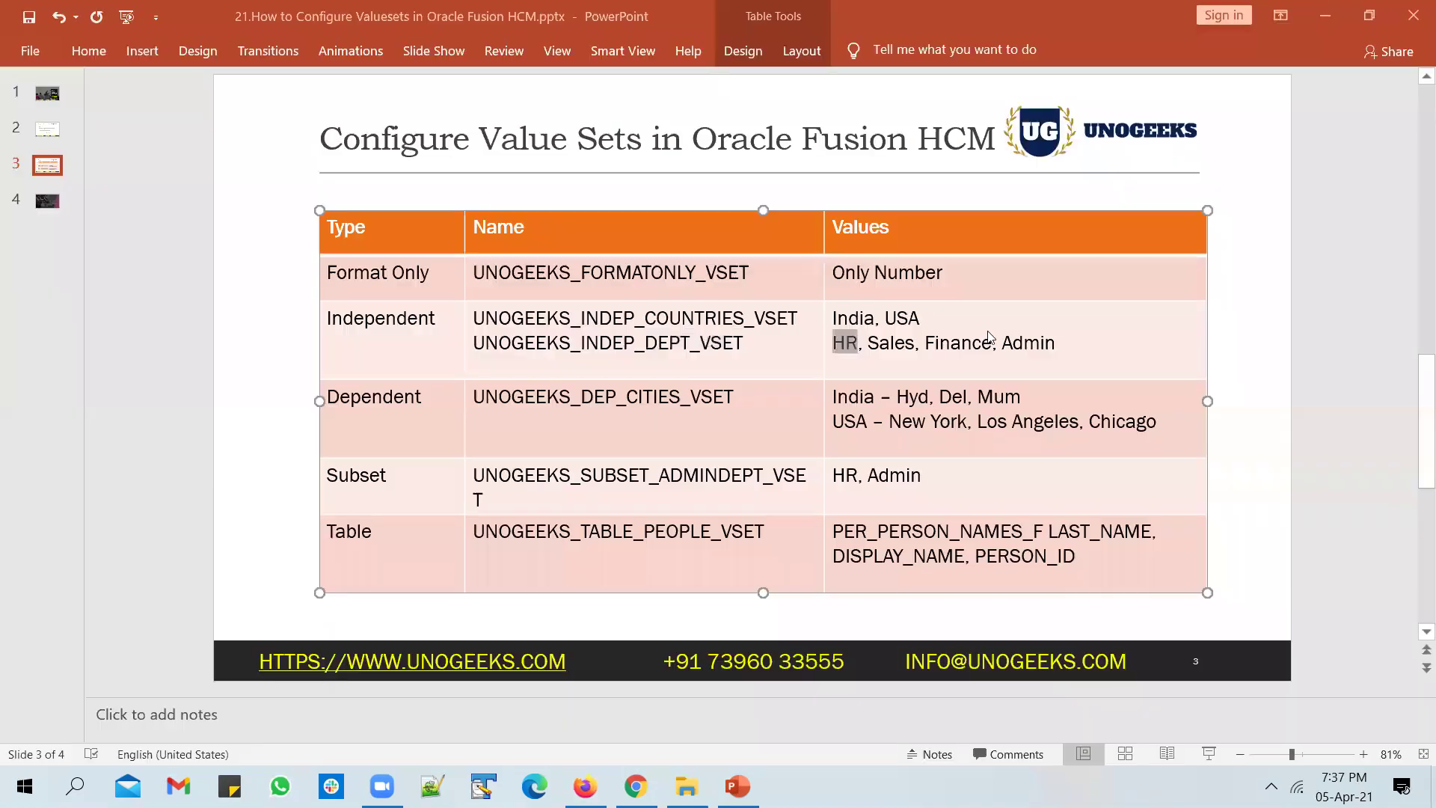
pyautogui.doubleClick(891, 342)
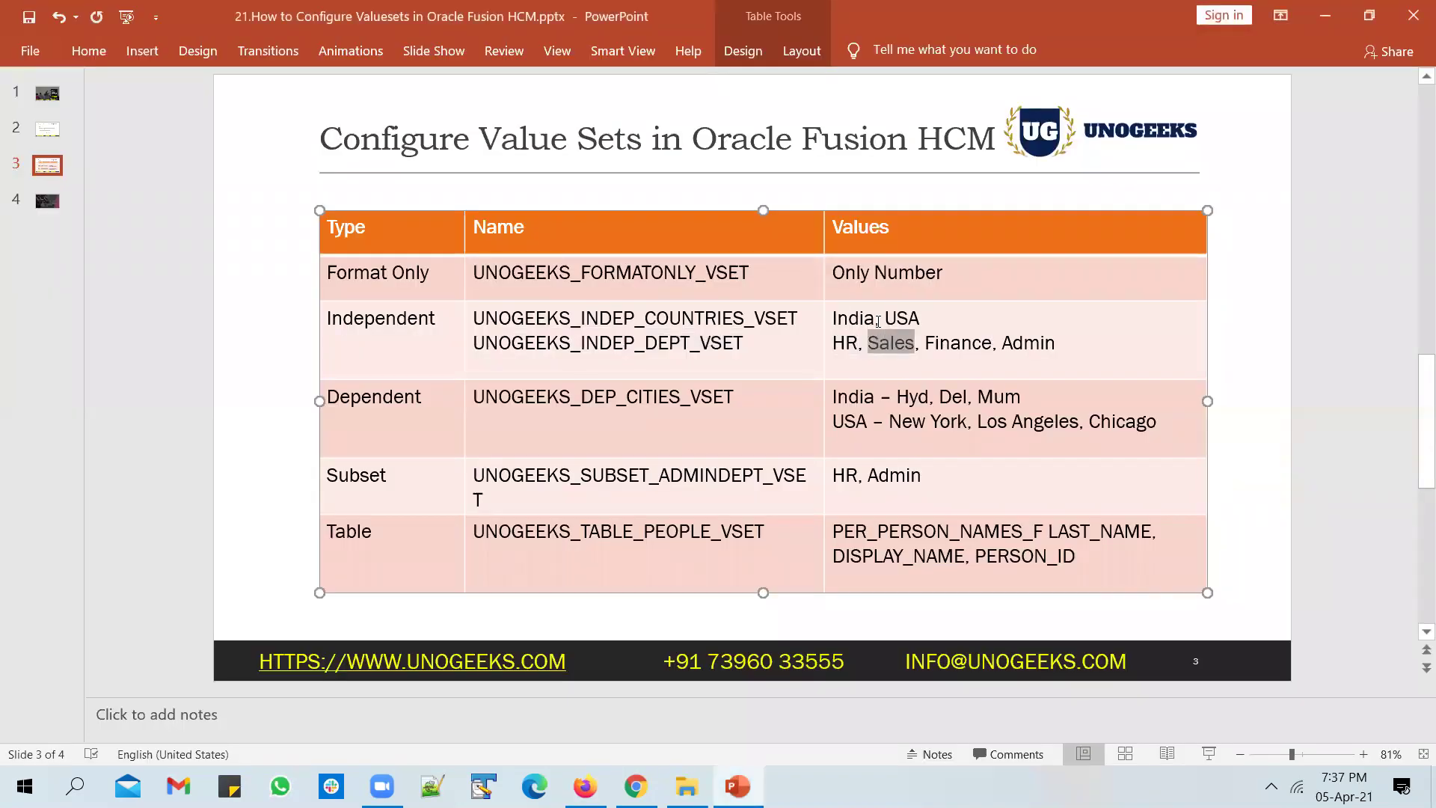
pyautogui.hotkey('ctrl', 'c')
pyautogui.hotkey('alt', 'Tab')
pyautogui.click(128, 542)
pyautogui.hotkey('ctrl', 'v')
# Add Finance, copied from the PowerPoint slide, as a further department value in the browser.
pyautogui.click(236, 465)
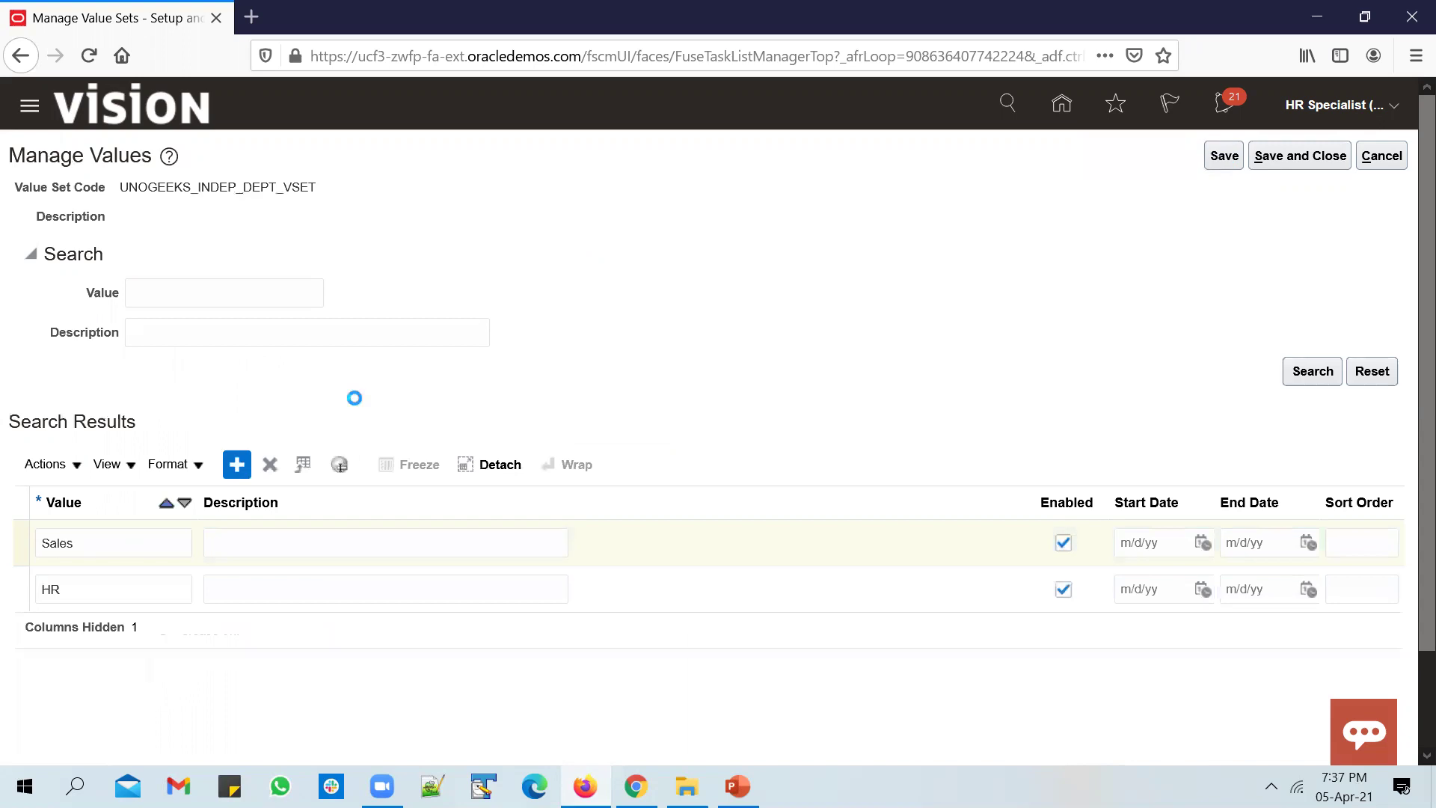
pyautogui.hotkey('alt', 'Tab')
pyautogui.doubleClick(939, 343)
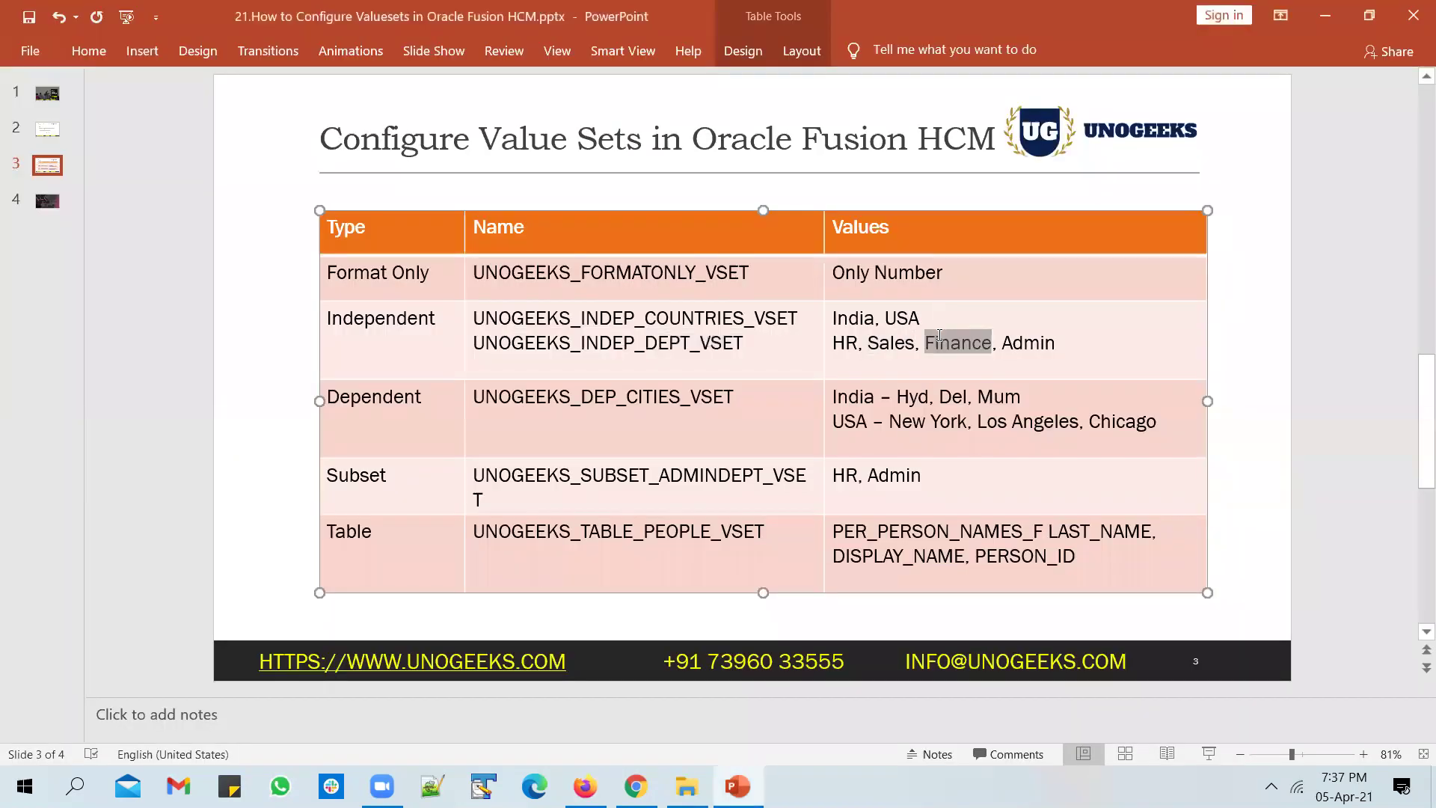
pyautogui.hotkey('ctrl', 'c')
pyautogui.hotkey('alt', 'Tab')
pyautogui.click(112, 544)
pyautogui.hotkey('ctrl', 'v')
# Add Admin, copied from the PowerPoint slide, as a department value, and save and close the values and the value set.
pyautogui.click(236, 465)
pyautogui.hotkey('alt', 'Tab')
pyautogui.doubleClick(1028, 340)
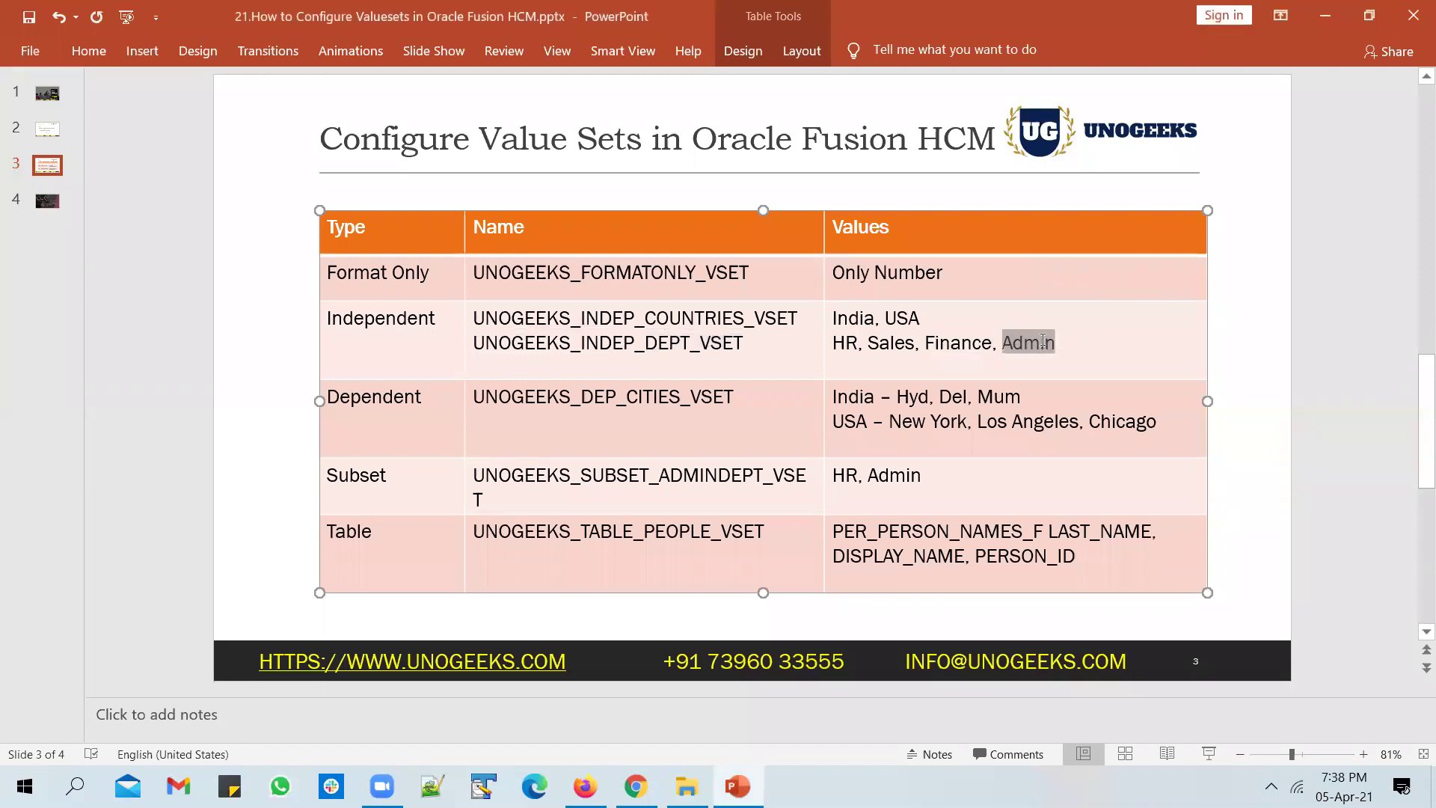
pyautogui.hotkey('alt', 'Tab')
pyautogui.click(167, 538)
pyautogui.hotkey('ctrl', 'v')
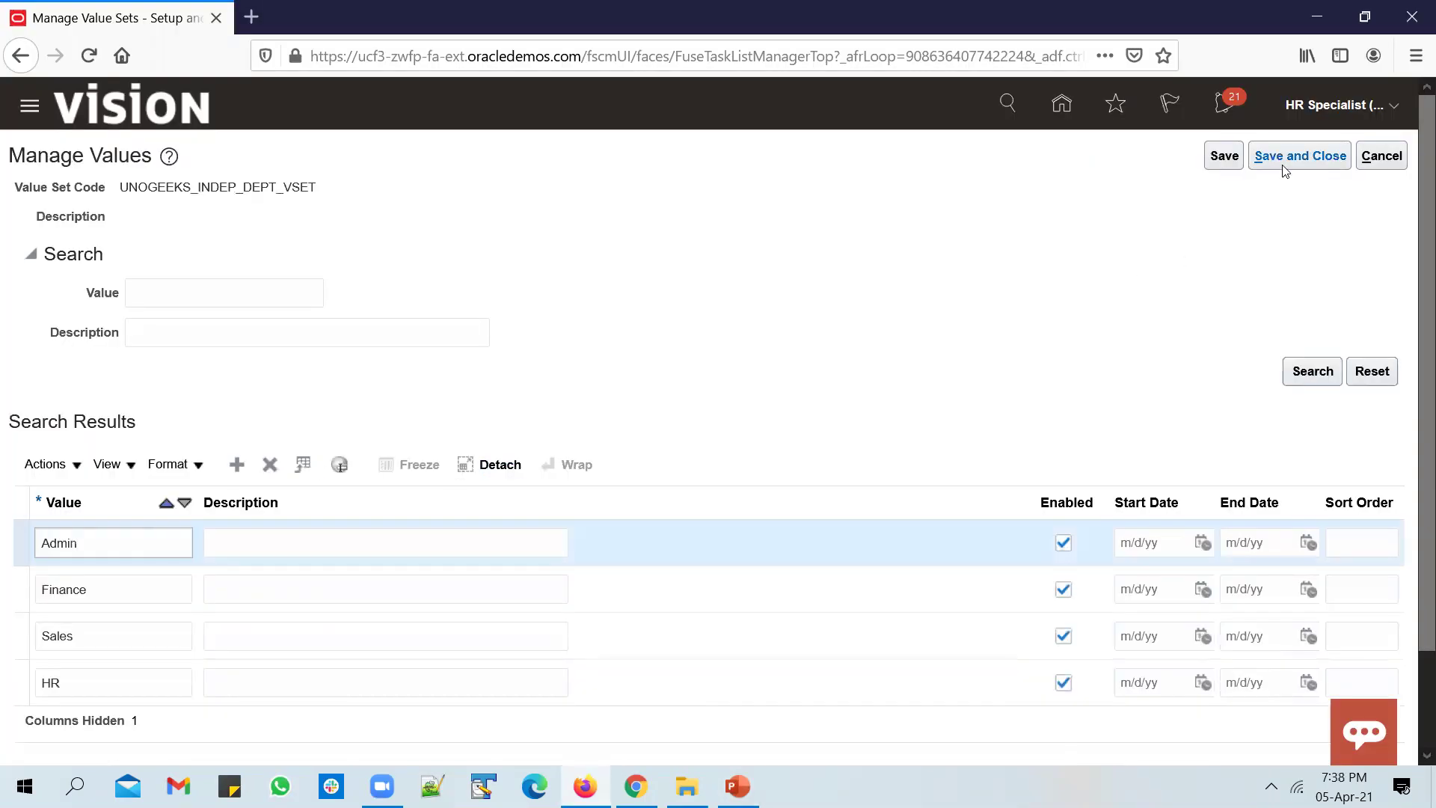
pyautogui.click(1300, 156)
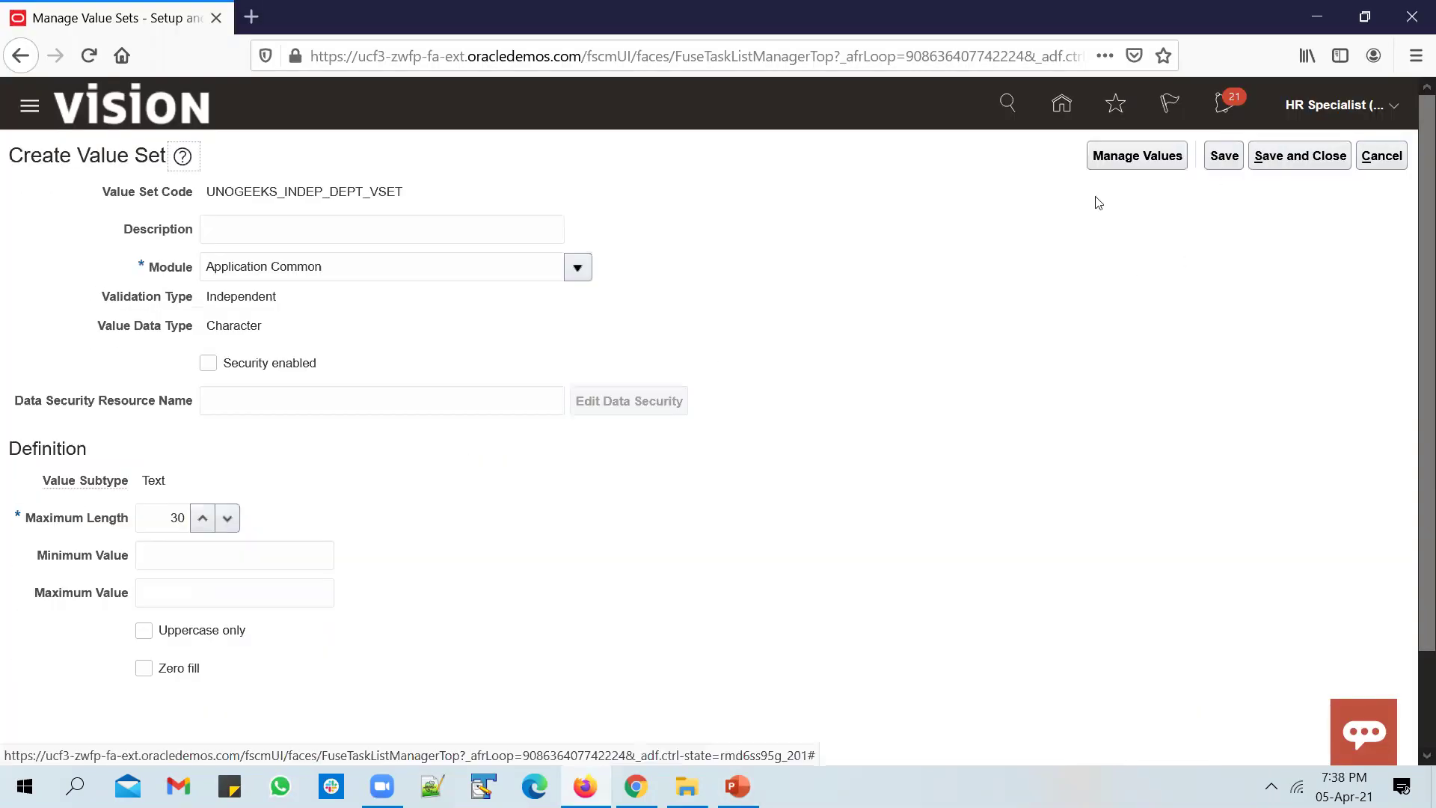
pyautogui.click(1288, 159)
# Start another value set in the browser with the code UNOGEEKS_DEP_CITIES_VSET, copied from the PowerPoint slide.
pyautogui.hotkey('alt', 'Tab')
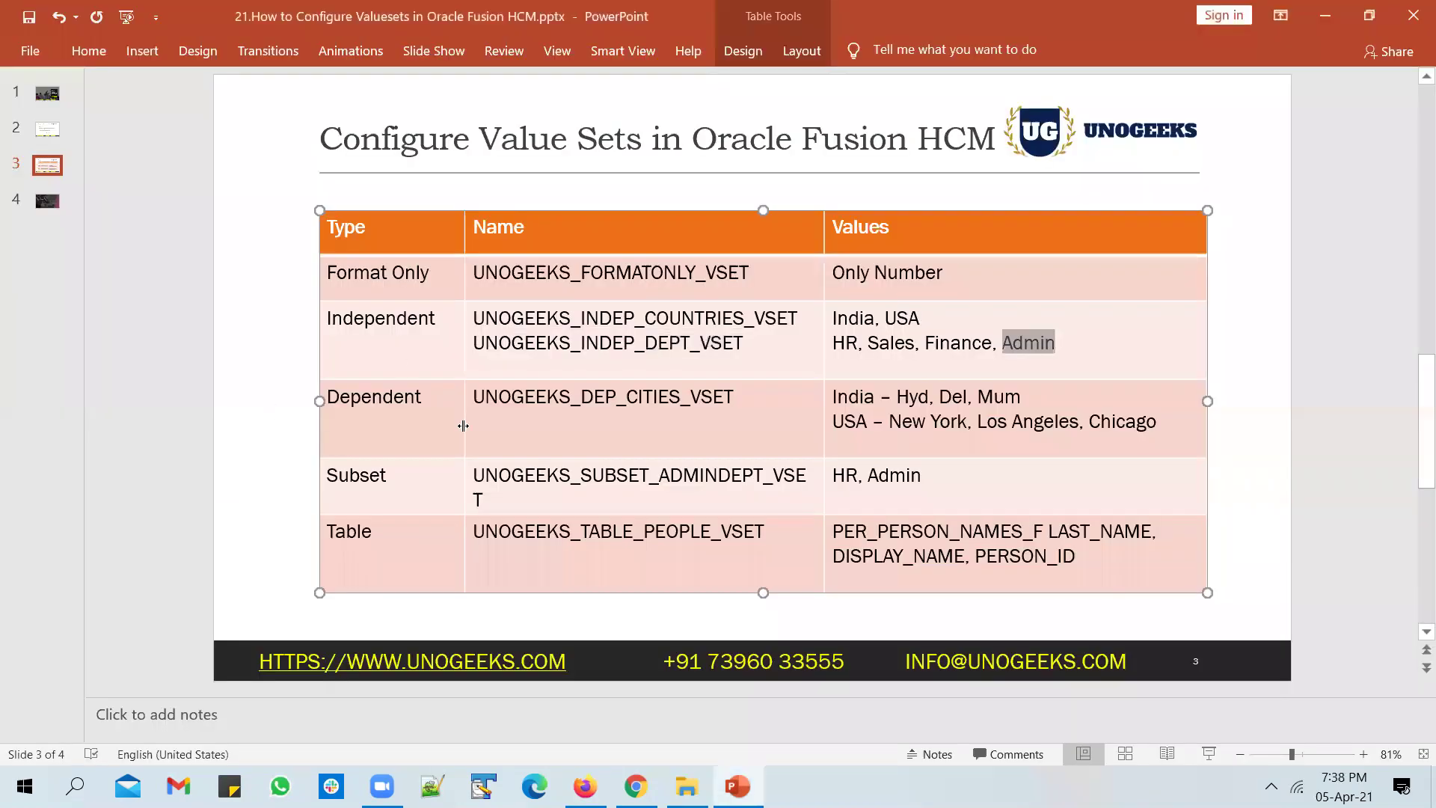
pyautogui.moveTo(471, 398); pyautogui.dragTo(608, 435)
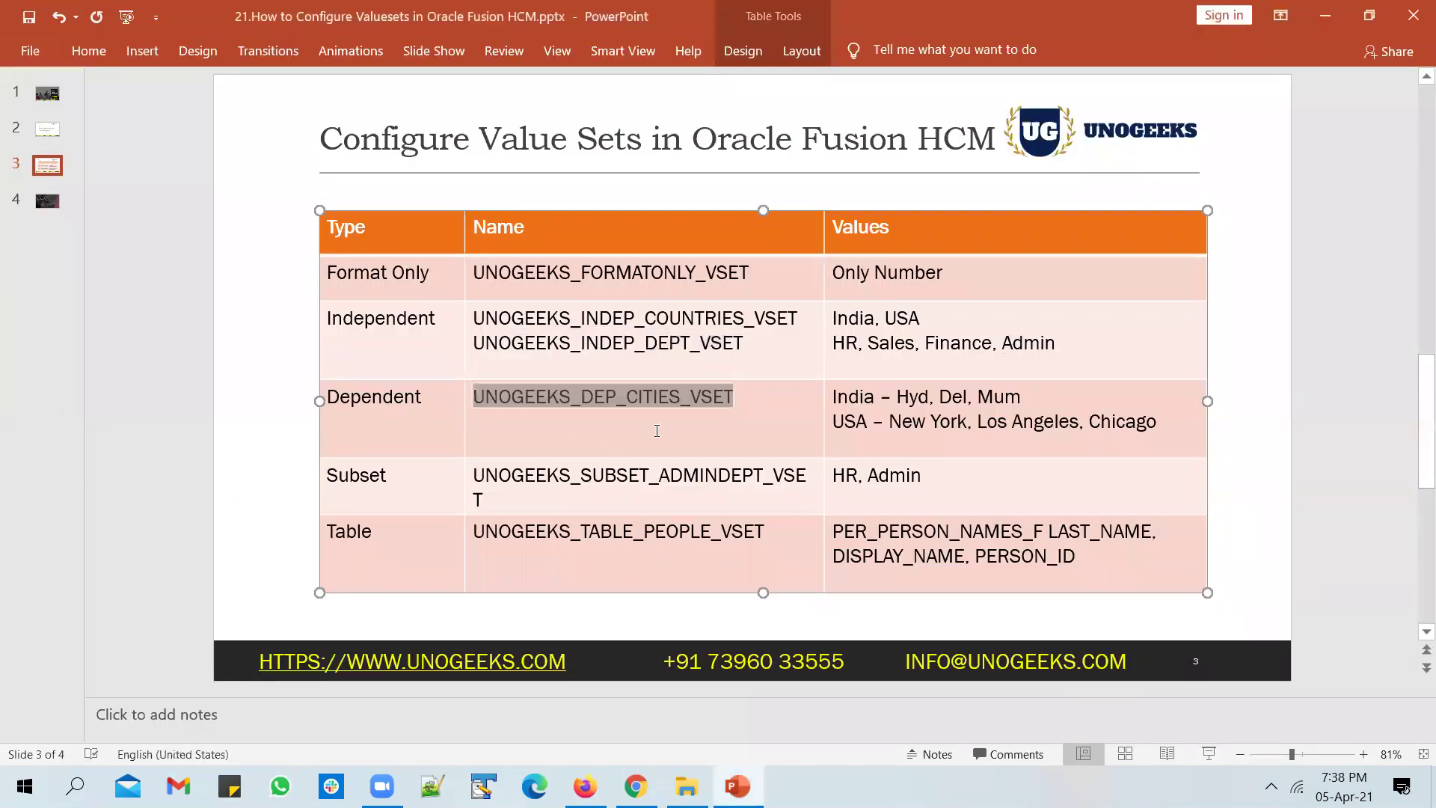
pyautogui.hotkey('alt', 'Tab')
pyautogui.click(238, 554)
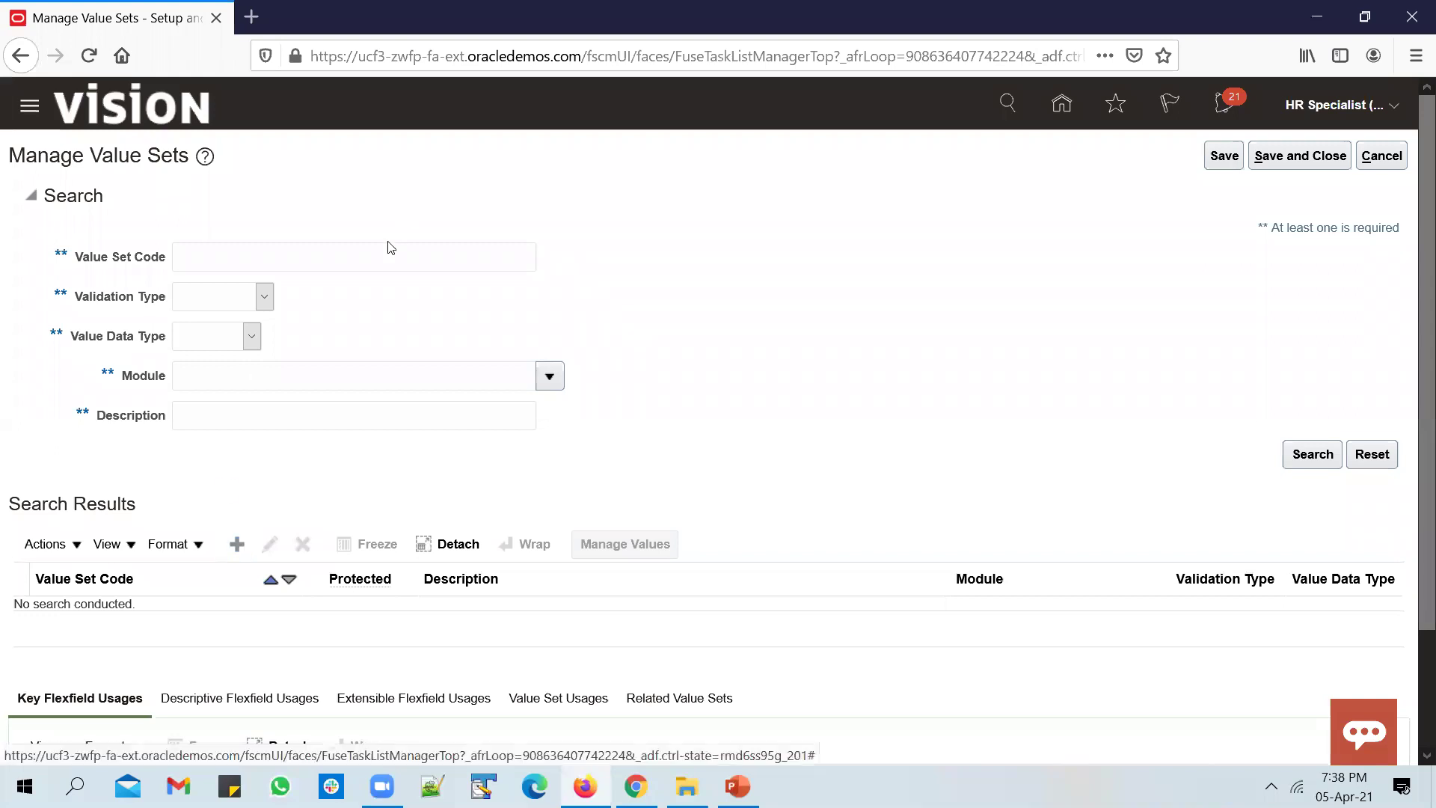
pyautogui.click(267, 196)
pyautogui.hotkey('ctrl', 'v')
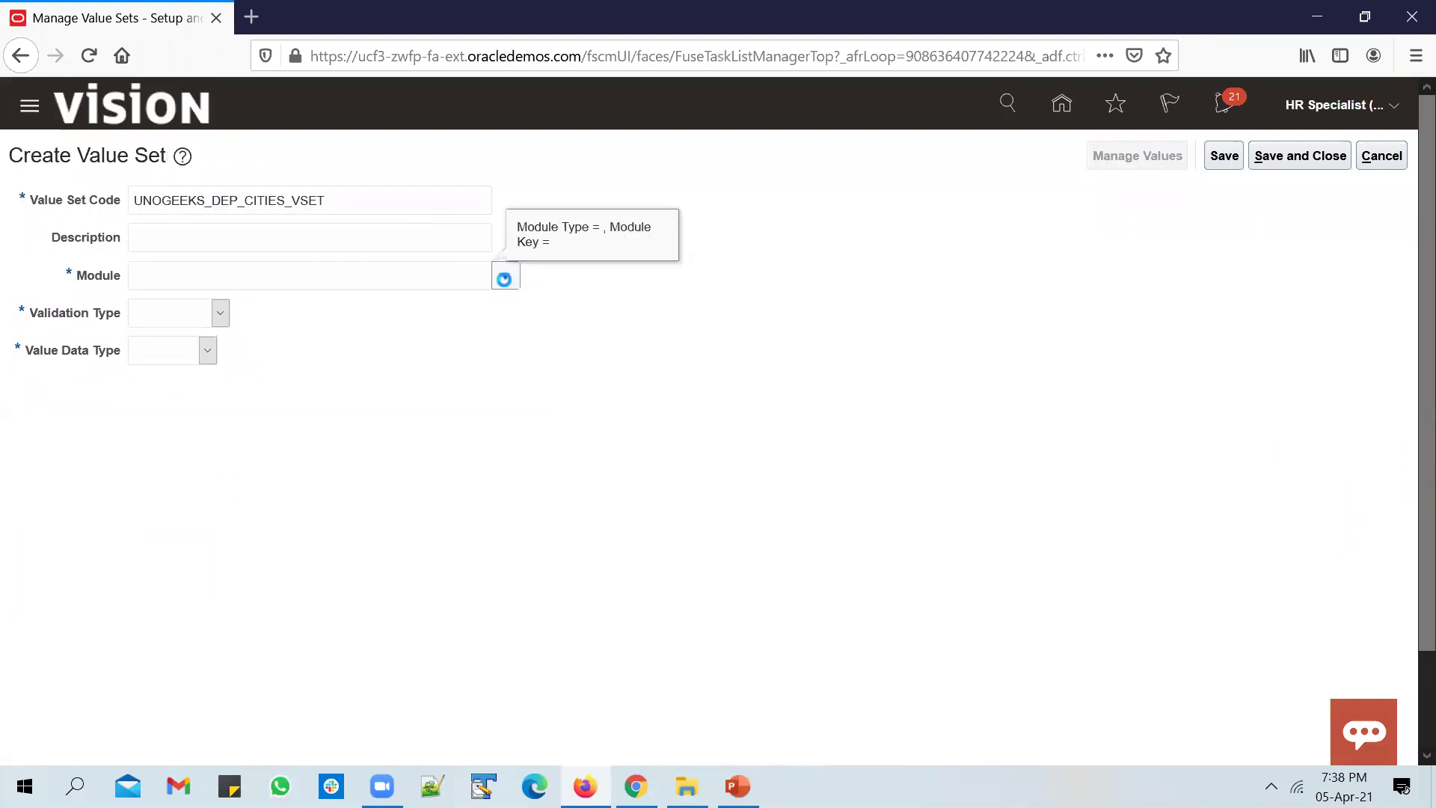
# Set the cities value set's module to Application Common, validation type to Dependent and value data type to Character.
pyautogui.click(502, 281)
pyautogui.click(450, 313)
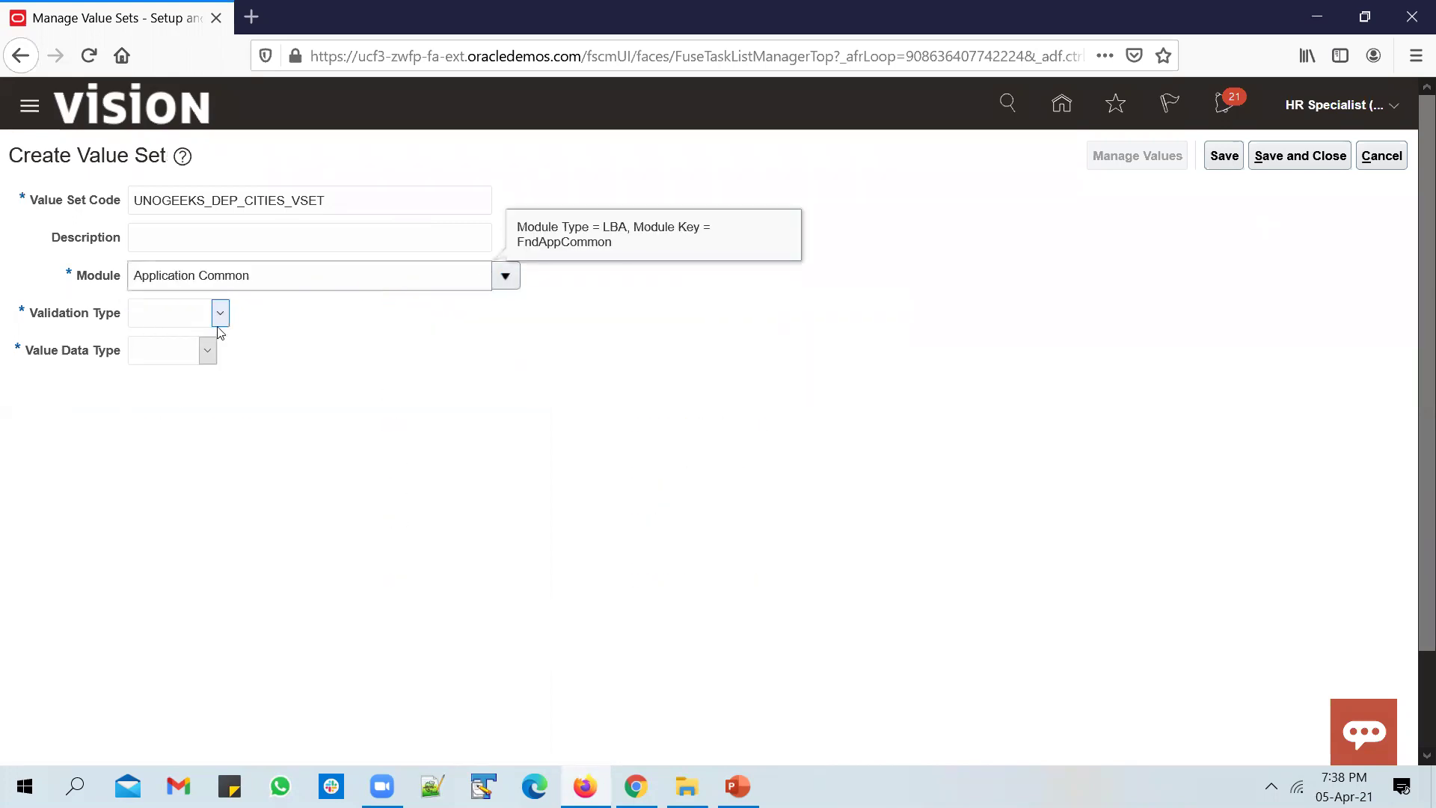
pyautogui.click(220, 314)
pyautogui.click(187, 404)
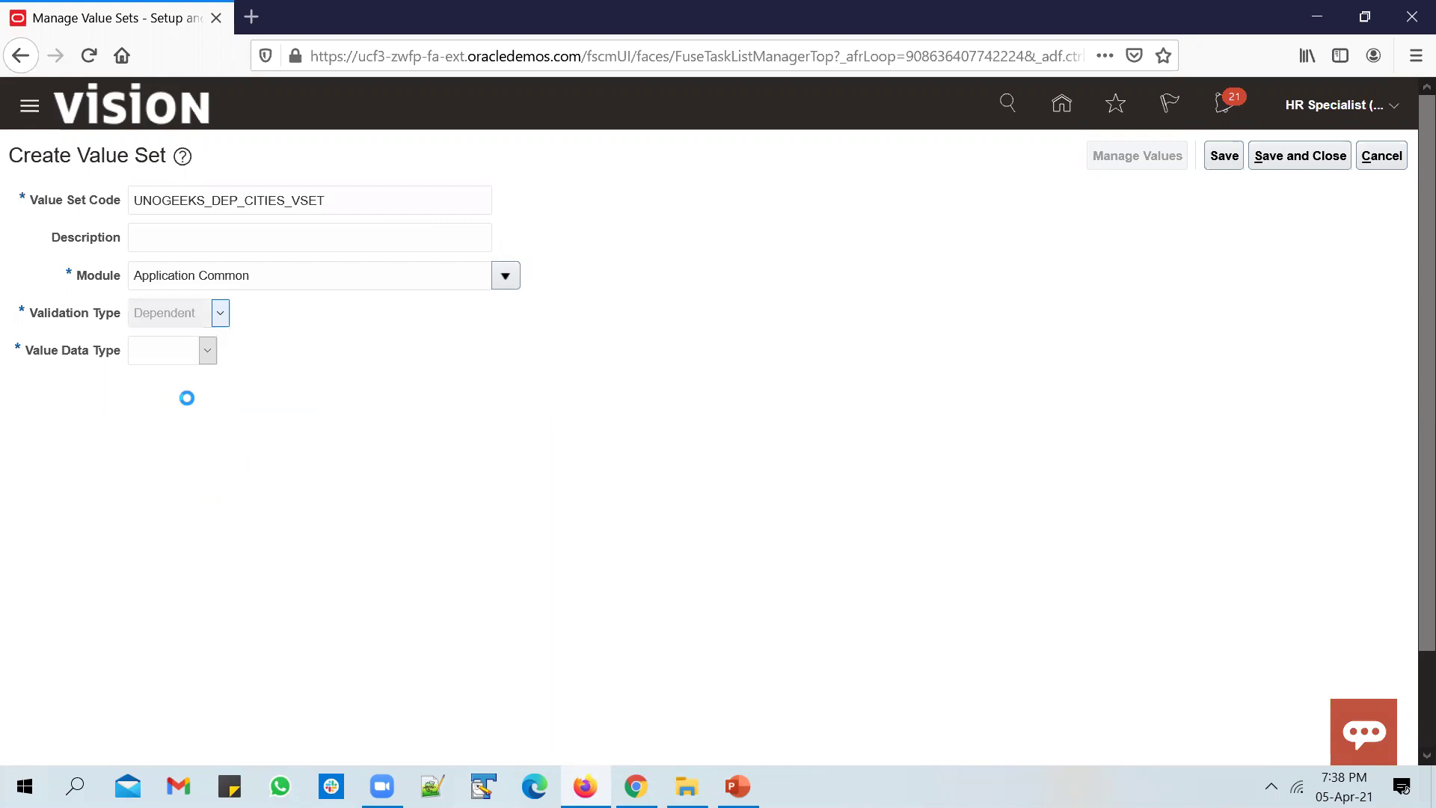
pyautogui.click(282, 346)
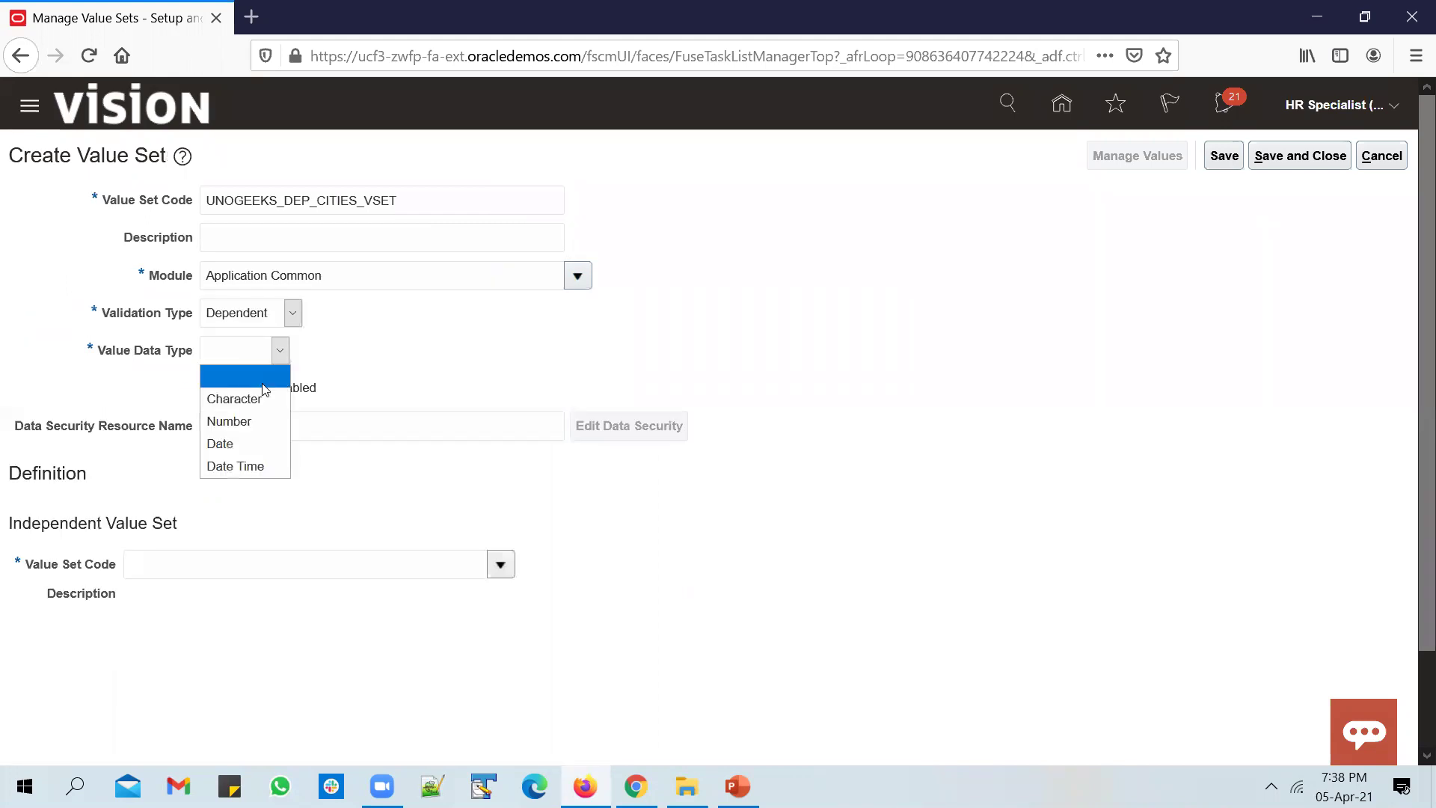
pyautogui.click(259, 390)
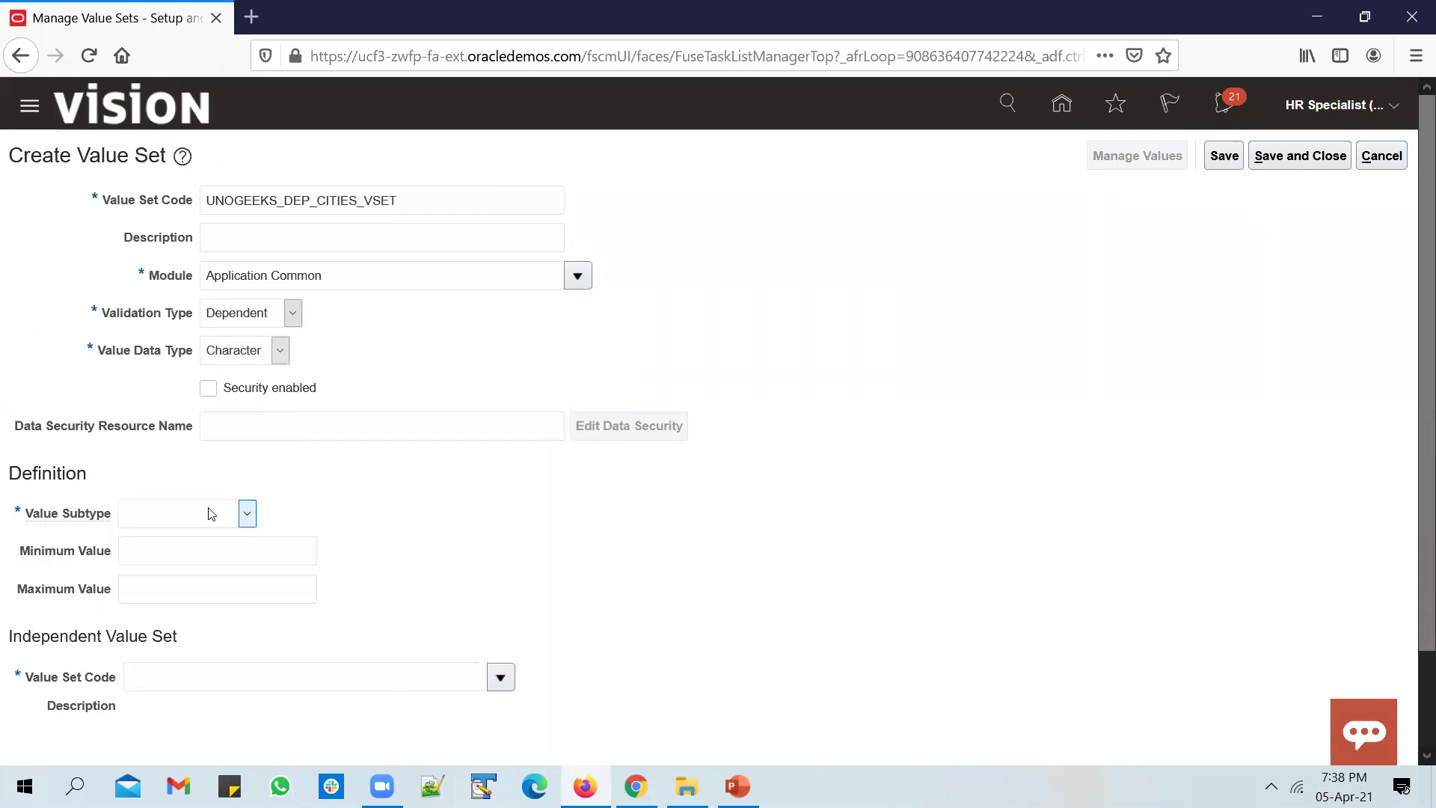
# Set the cities value set's value subtype to Text with a maximum length of 30.
pyautogui.click(212, 514)
pyautogui.click(186, 566)
pyautogui.click(166, 557)
pyautogui.write('30')
pyautogui.press('Tab')
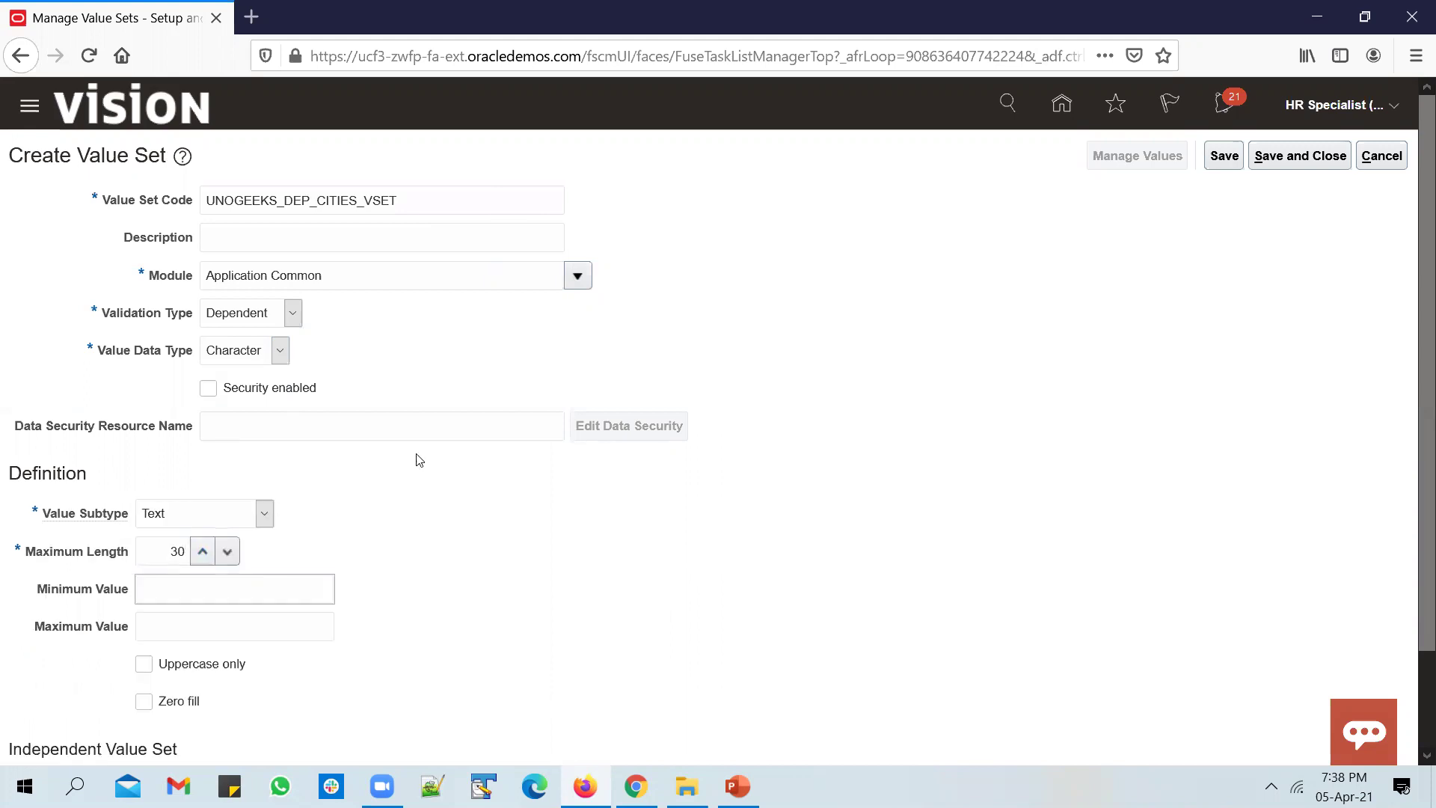
# Search the independent value sets for Unogeeks, assign UNOGEEKS_INDEP_COUNTRIES_VSET to the cities value set, and save it.
pyautogui.scroll(-2, 511, 490)
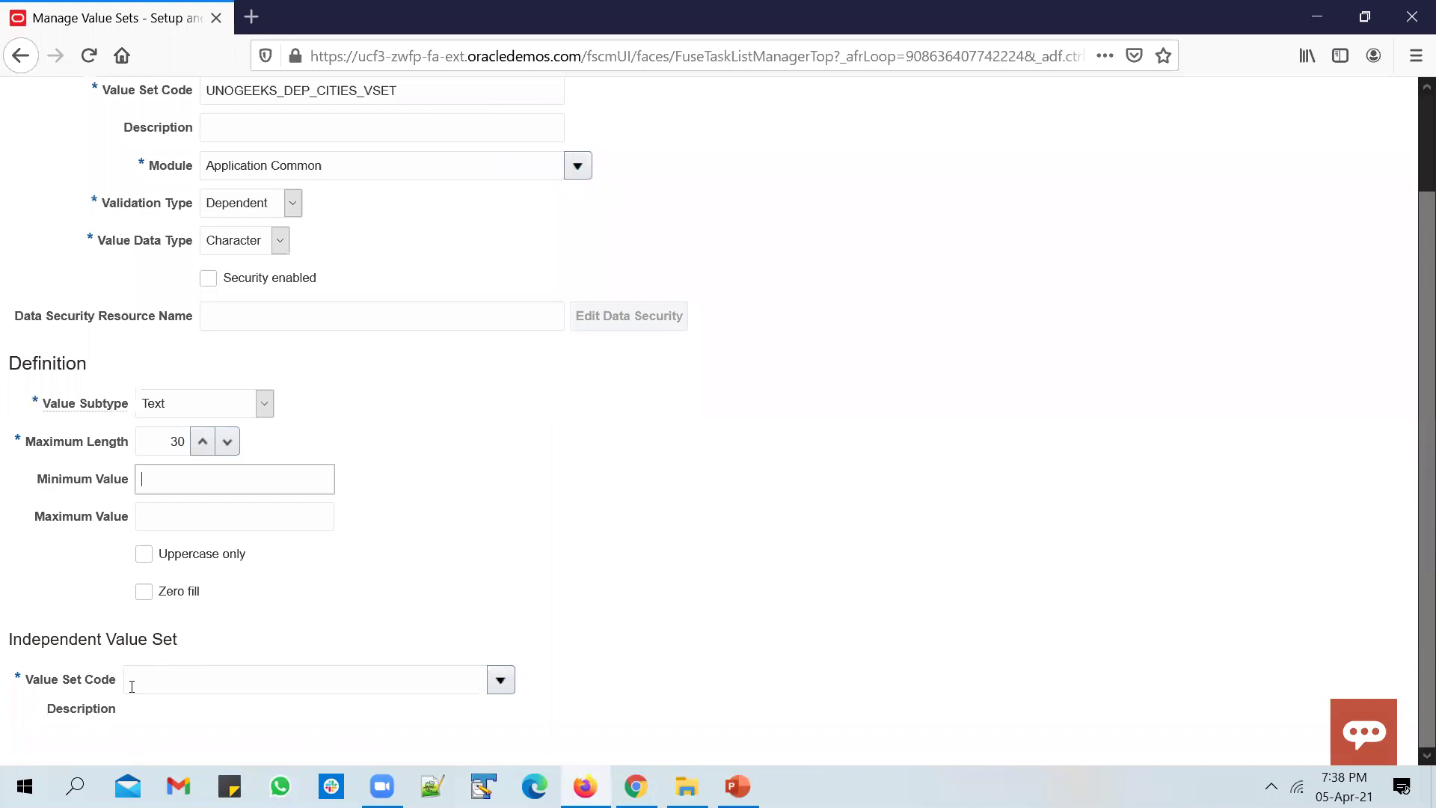
pyautogui.click(501, 680)
pyautogui.click(154, 646)
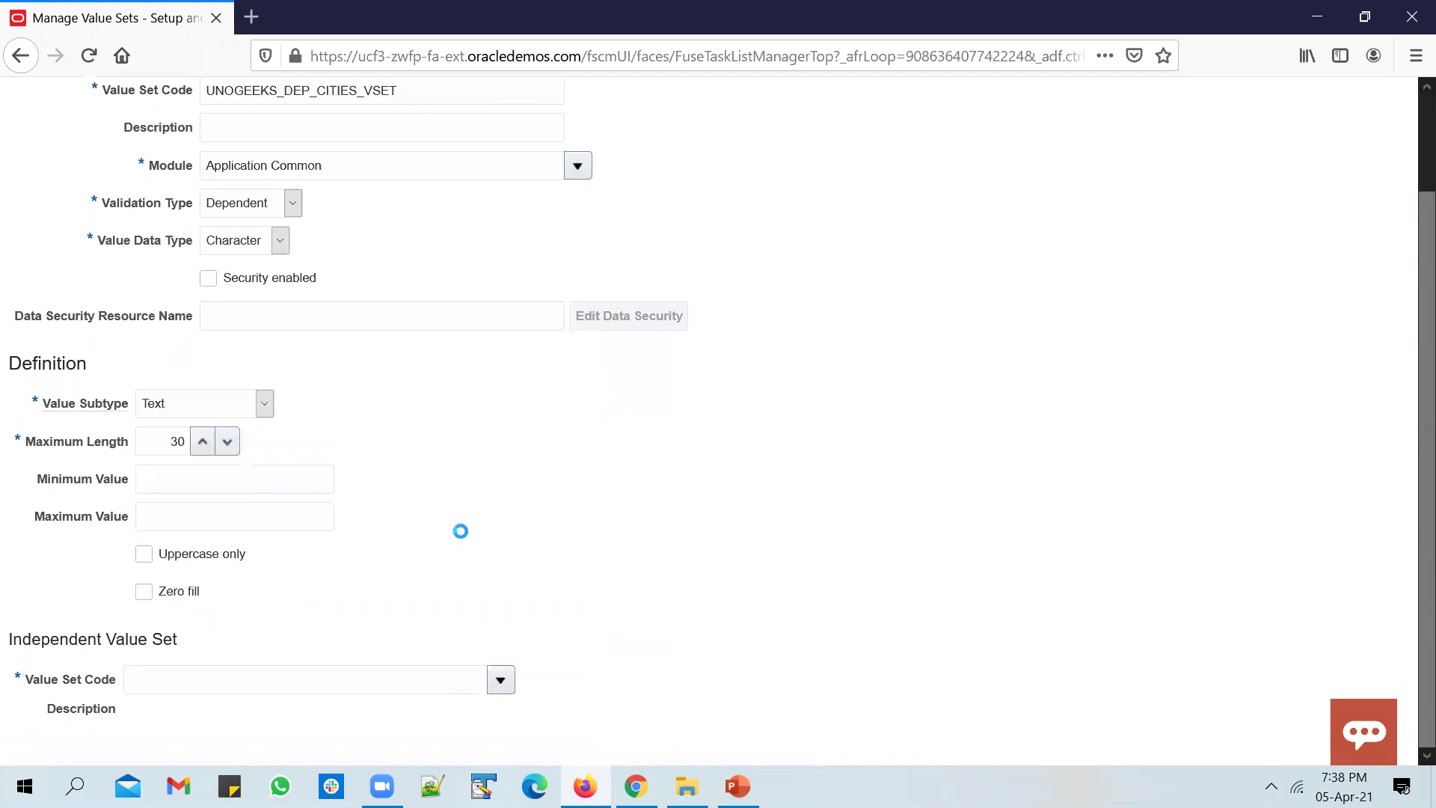
pyautogui.click(534, 353)
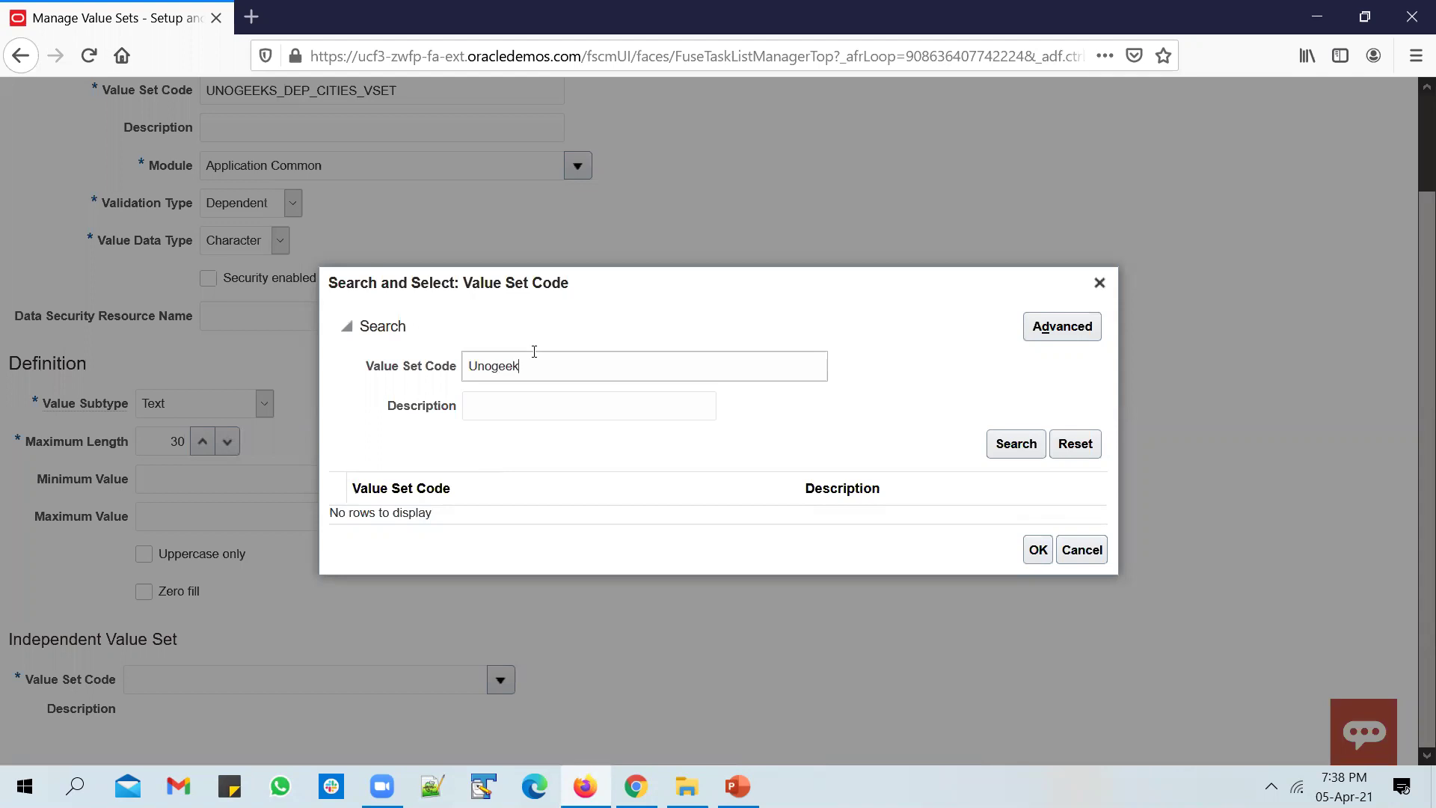
pyautogui.write('Unogeeks')
pyautogui.press('Return')
pyautogui.click(559, 500)
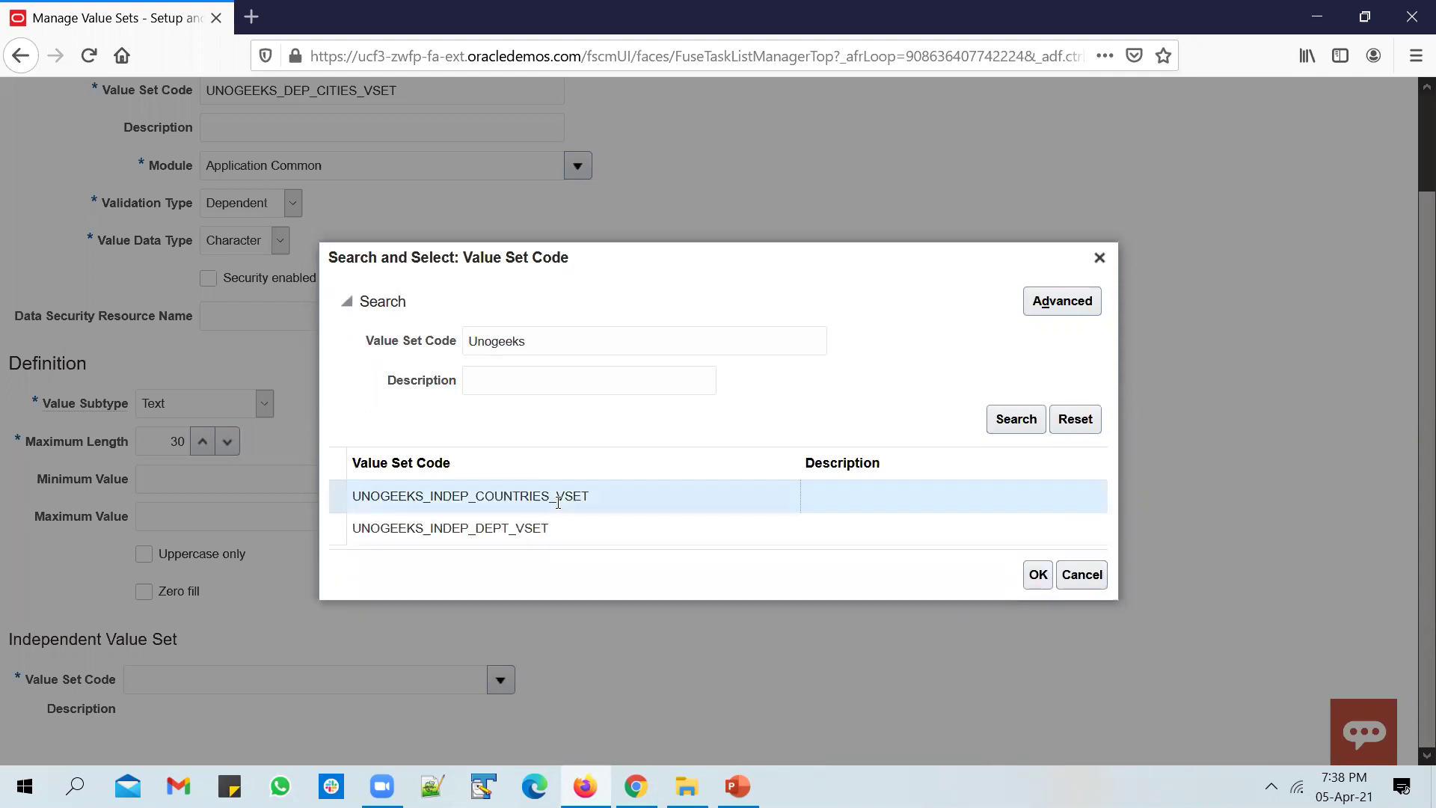
pyautogui.click(1037, 575)
pyautogui.scroll(3, 803, 645)
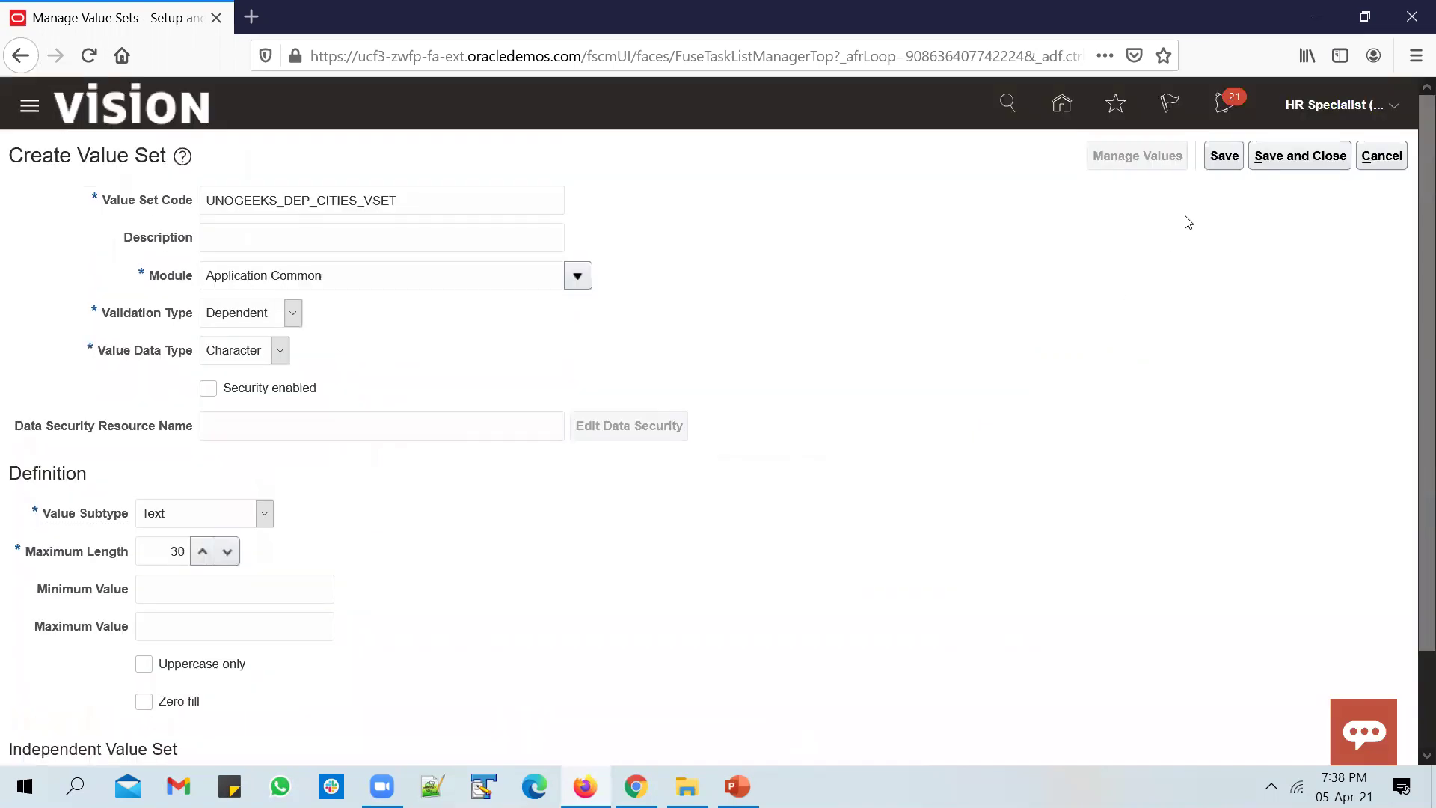
pyautogui.click(1225, 155)
# Add the values Hyd and Del to the cities value set, both with India as the independent value.
pyautogui.click(1096, 158)
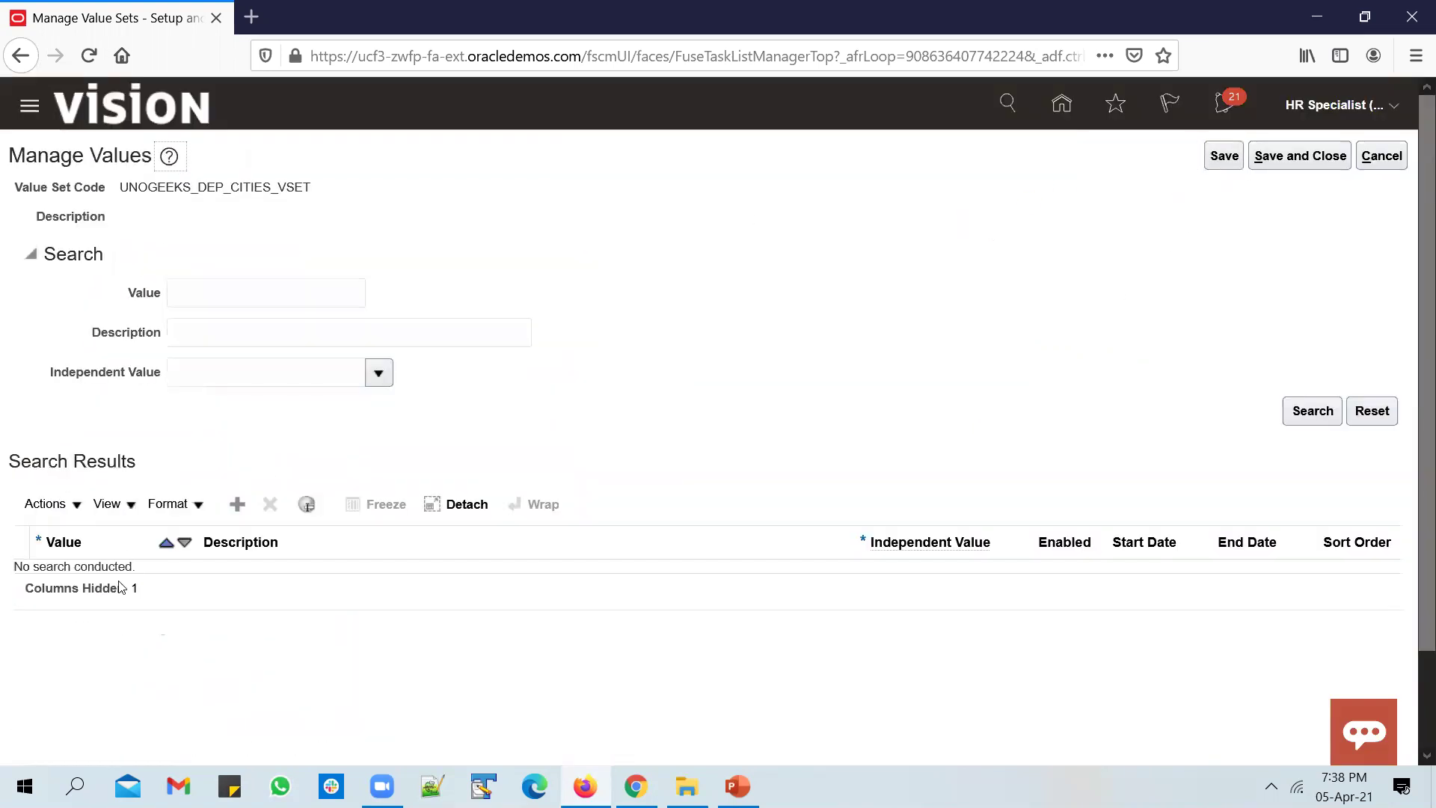
pyautogui.click(237, 504)
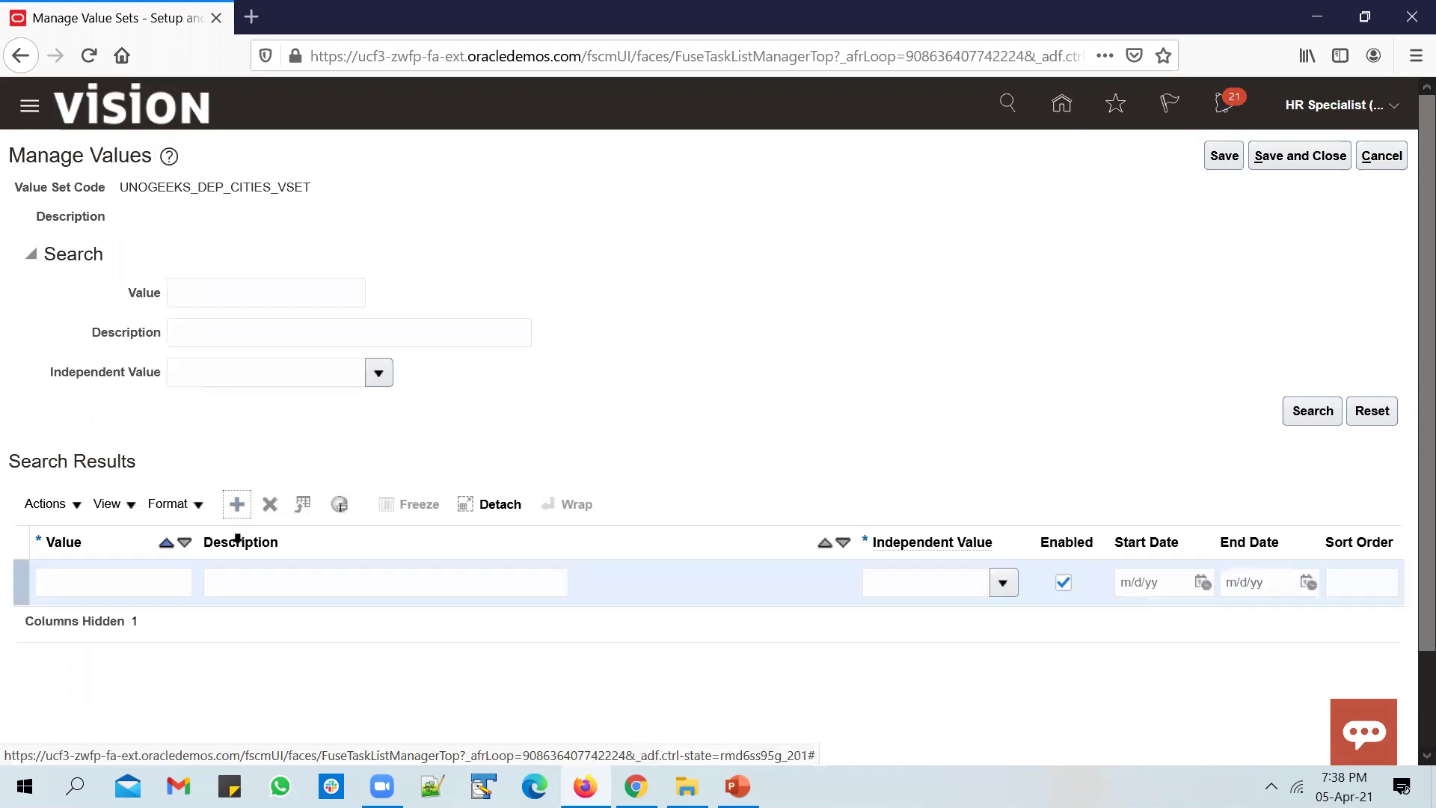
pyautogui.click(97, 584)
pyautogui.write('Hyd')
pyautogui.press('Tab')
pyautogui.click(1003, 584)
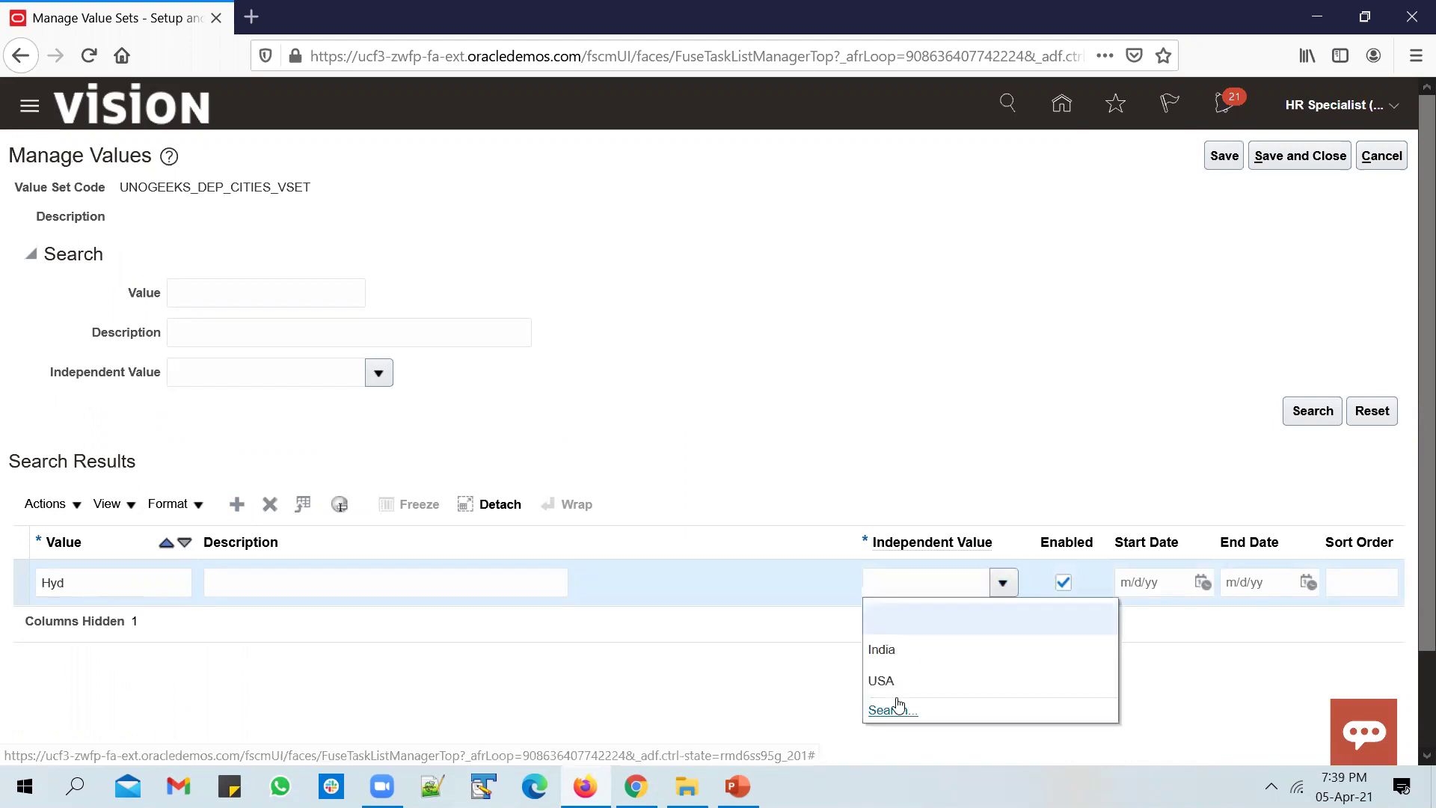
pyautogui.click(907, 646)
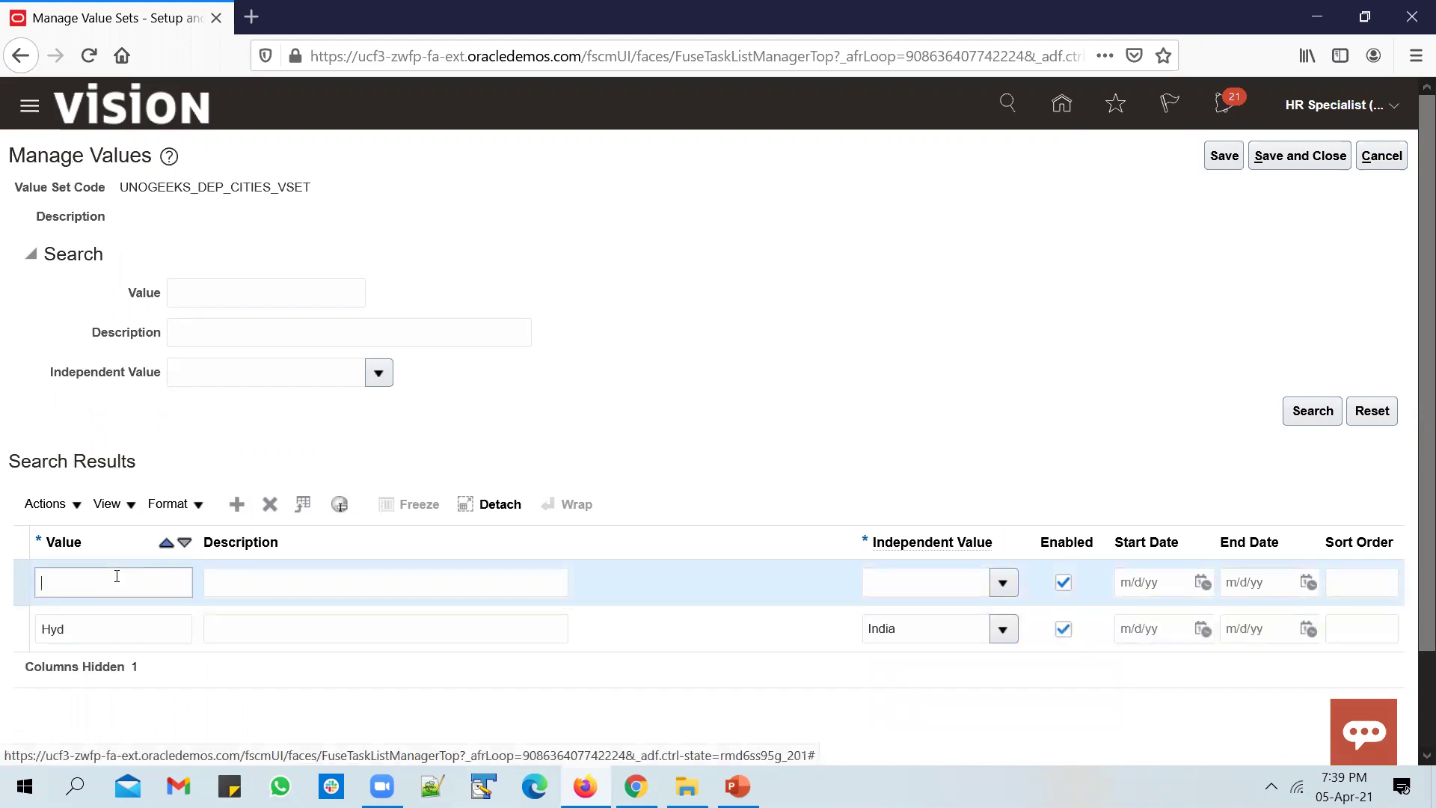
pyautogui.click(1003, 582)
pyautogui.click(920, 649)
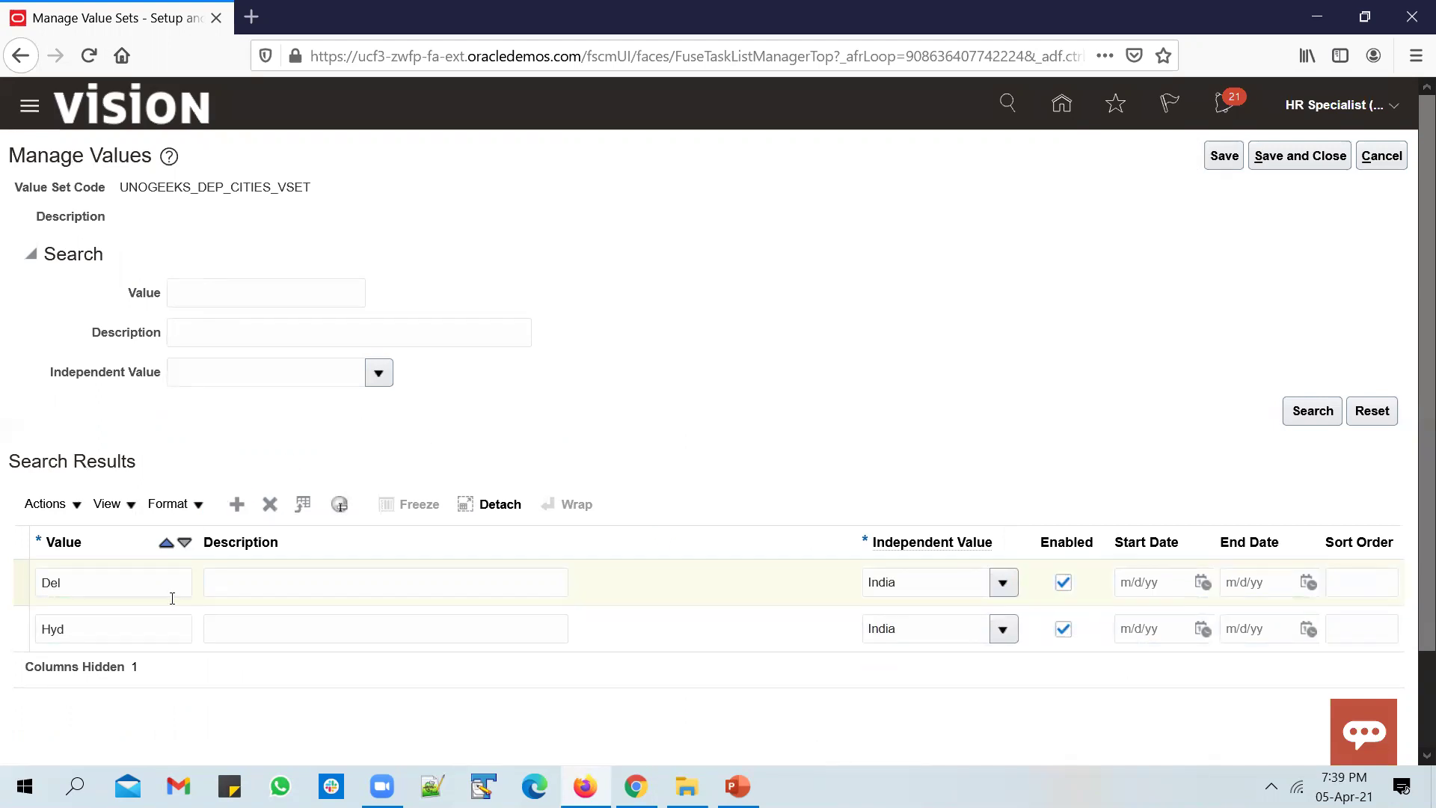
# Add New York, copied from the PowerPoint slide, as a city value with India as its independent value.
pyautogui.click(104, 588)
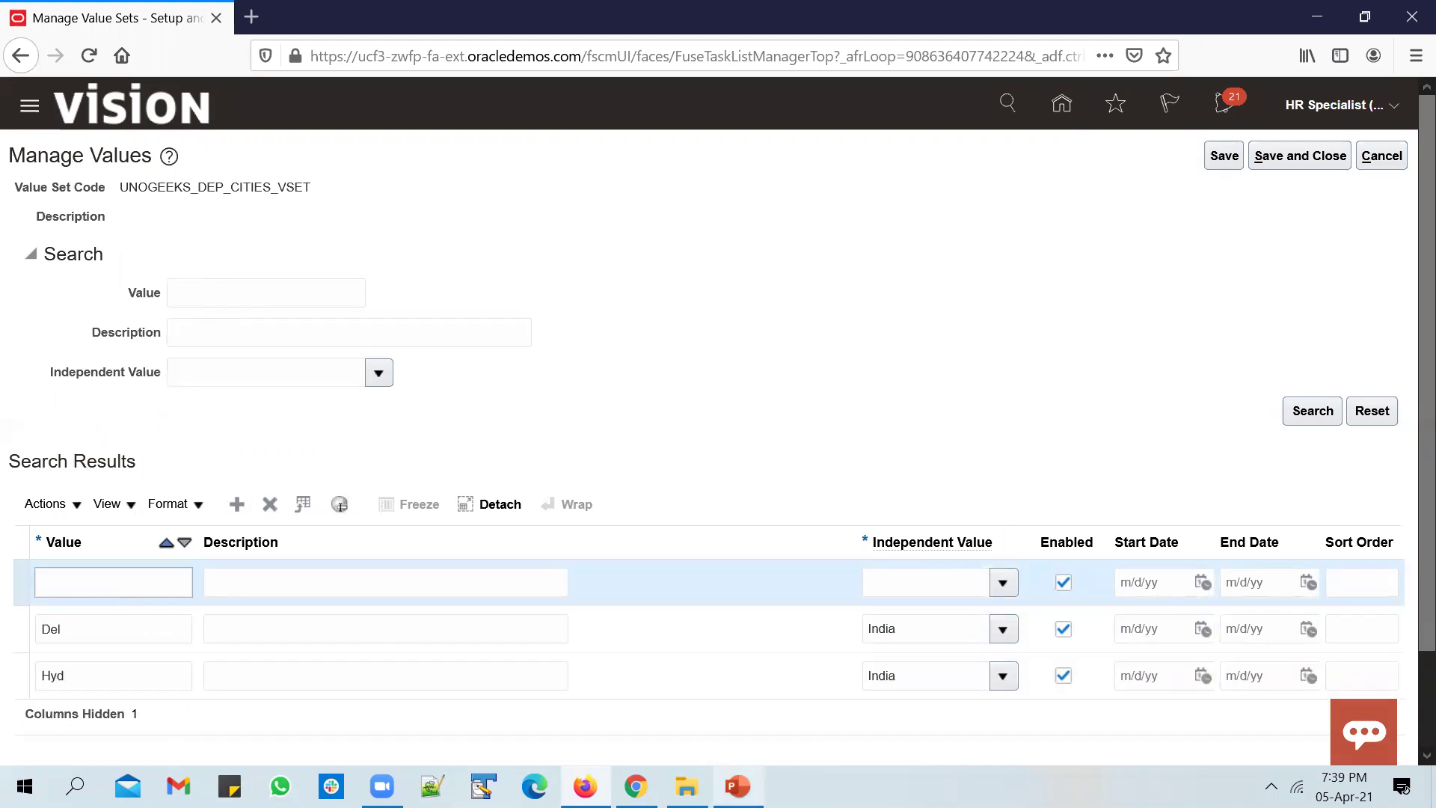
pyautogui.click(738, 786)
pyautogui.moveTo(892, 424); pyautogui.dragTo(967, 428)
pyautogui.hotkey('alt', 'Tab')
pyautogui.hotkey('ctrl', 'v')
pyautogui.click(1003, 583)
pyautogui.click(898, 651)
# Insert another blank value row and change New York's independent value to USA.
pyautogui.click(236, 505)
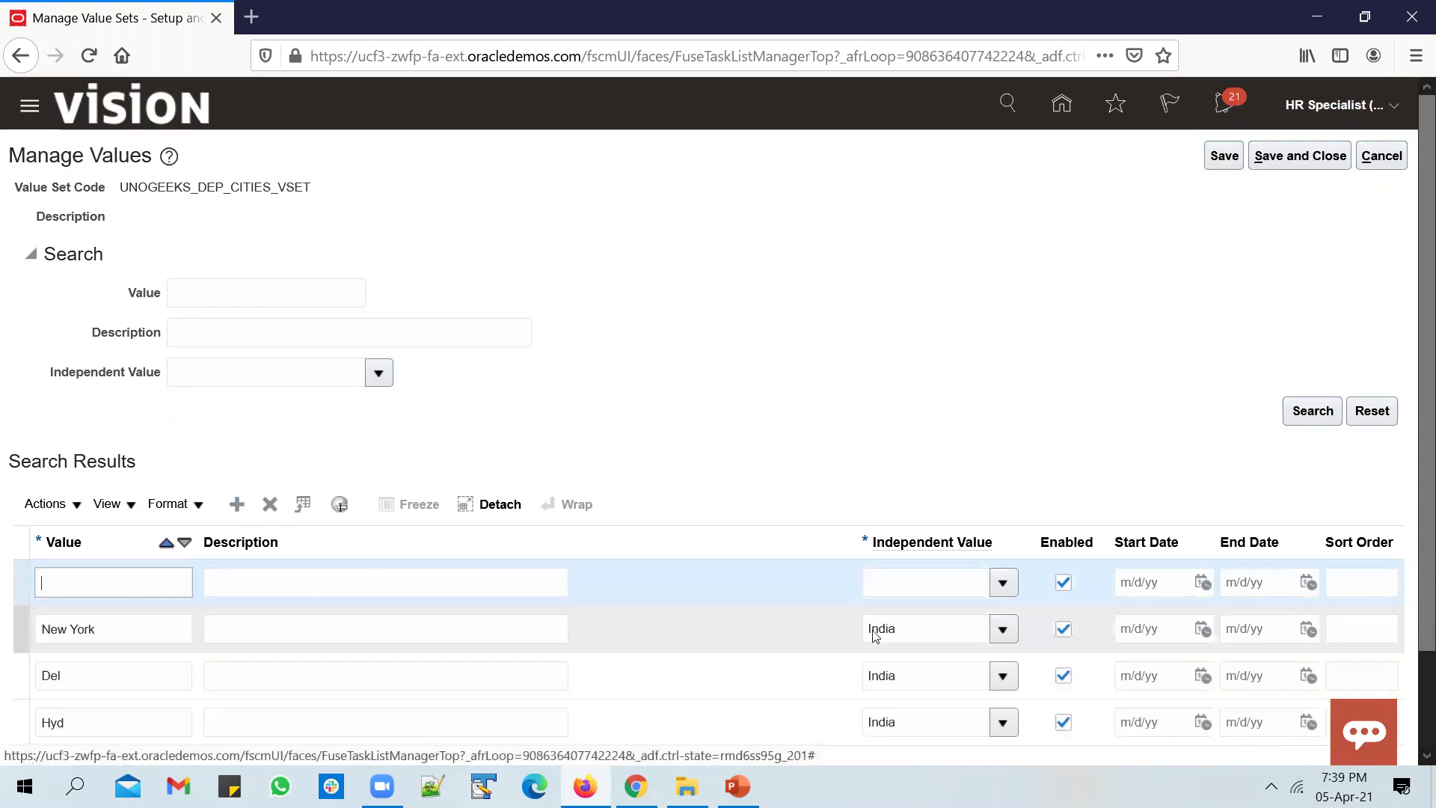
pyautogui.click(936, 637)
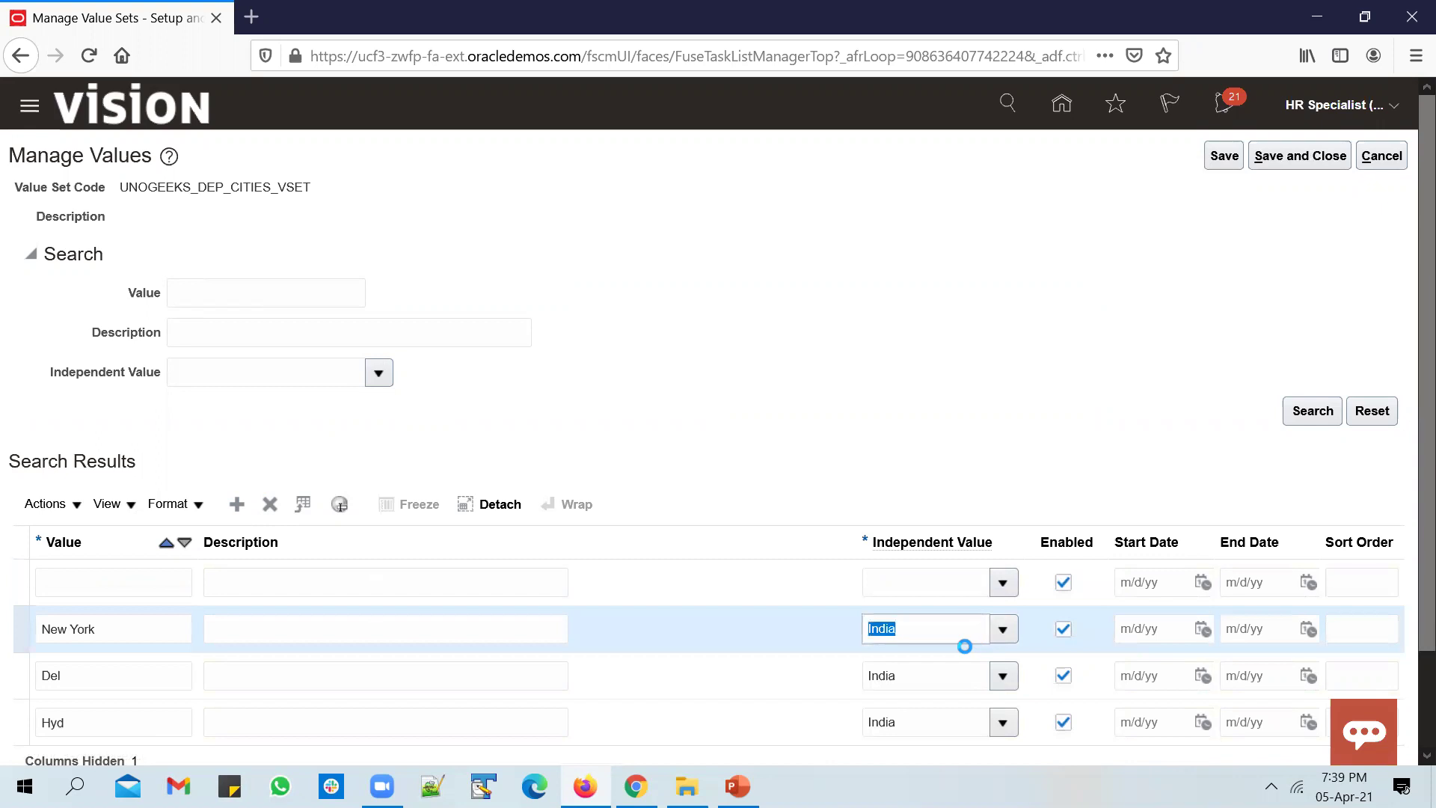
pyautogui.click(915, 621)
pyautogui.click(891, 569)
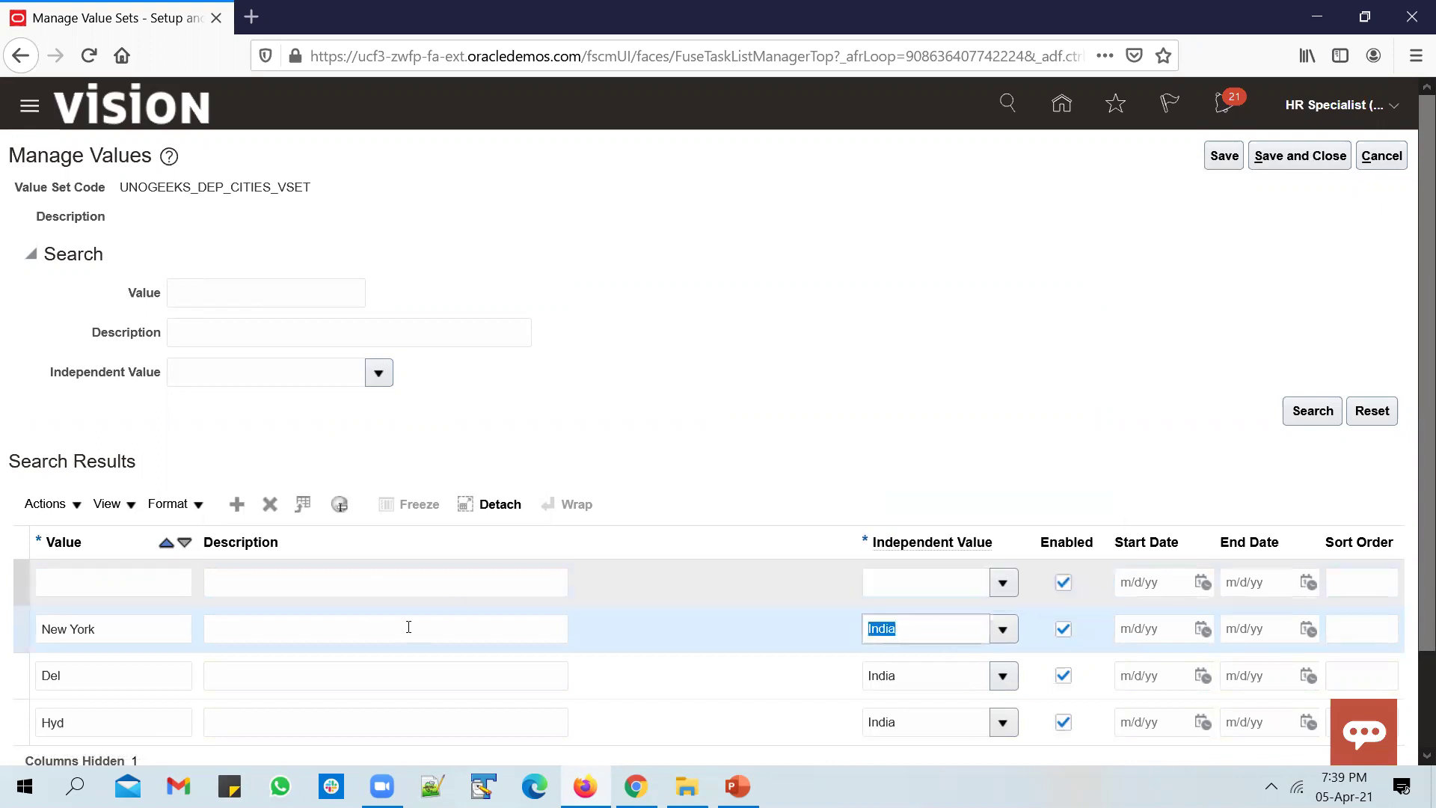
# Add Los Angeles, copied from the PowerPoint slide, with independent value USA, then save and close the cities value set.
pyautogui.click(124, 577)
pyautogui.hotkey('alt', 'Tab')
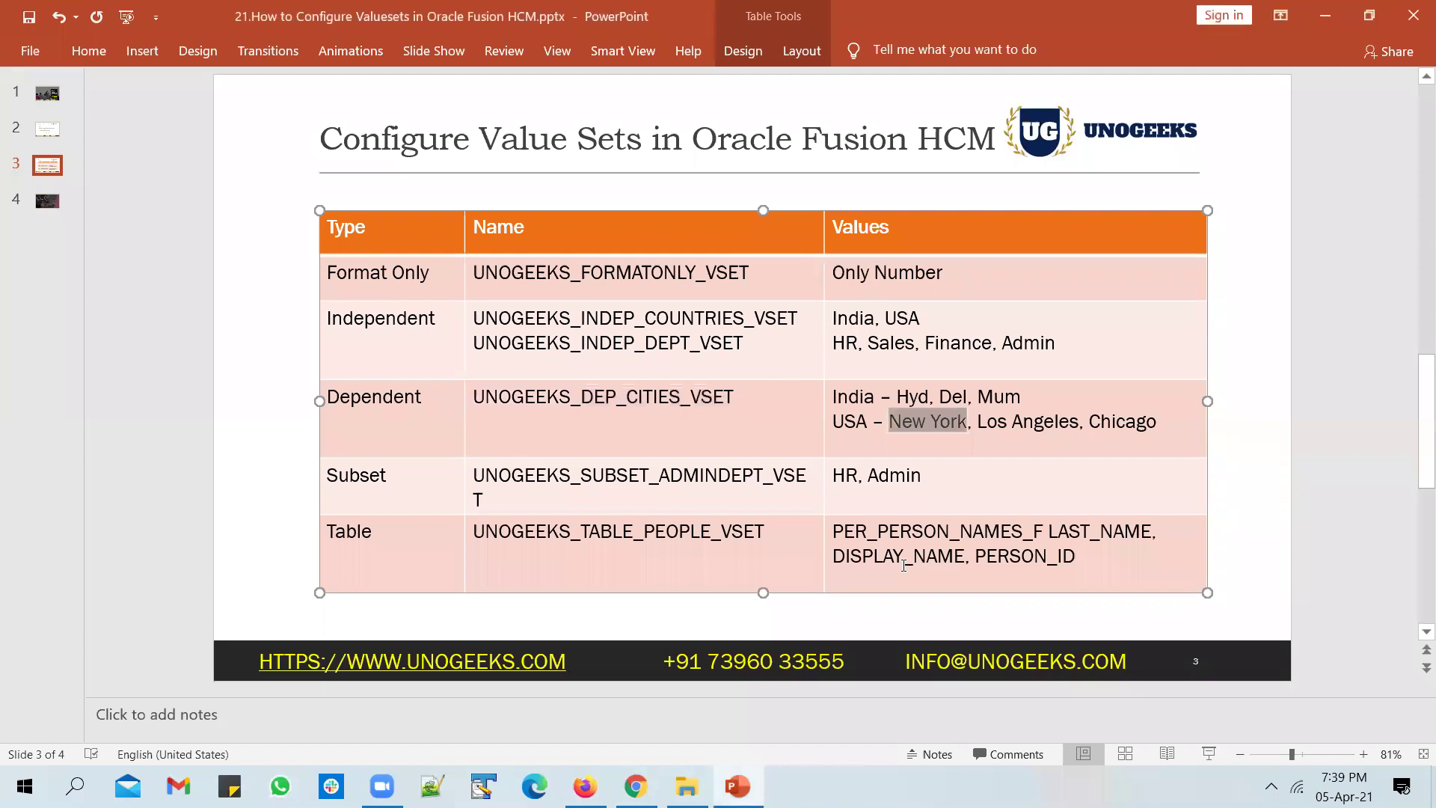
pyautogui.moveTo(979, 421); pyautogui.dragTo(1078, 421)
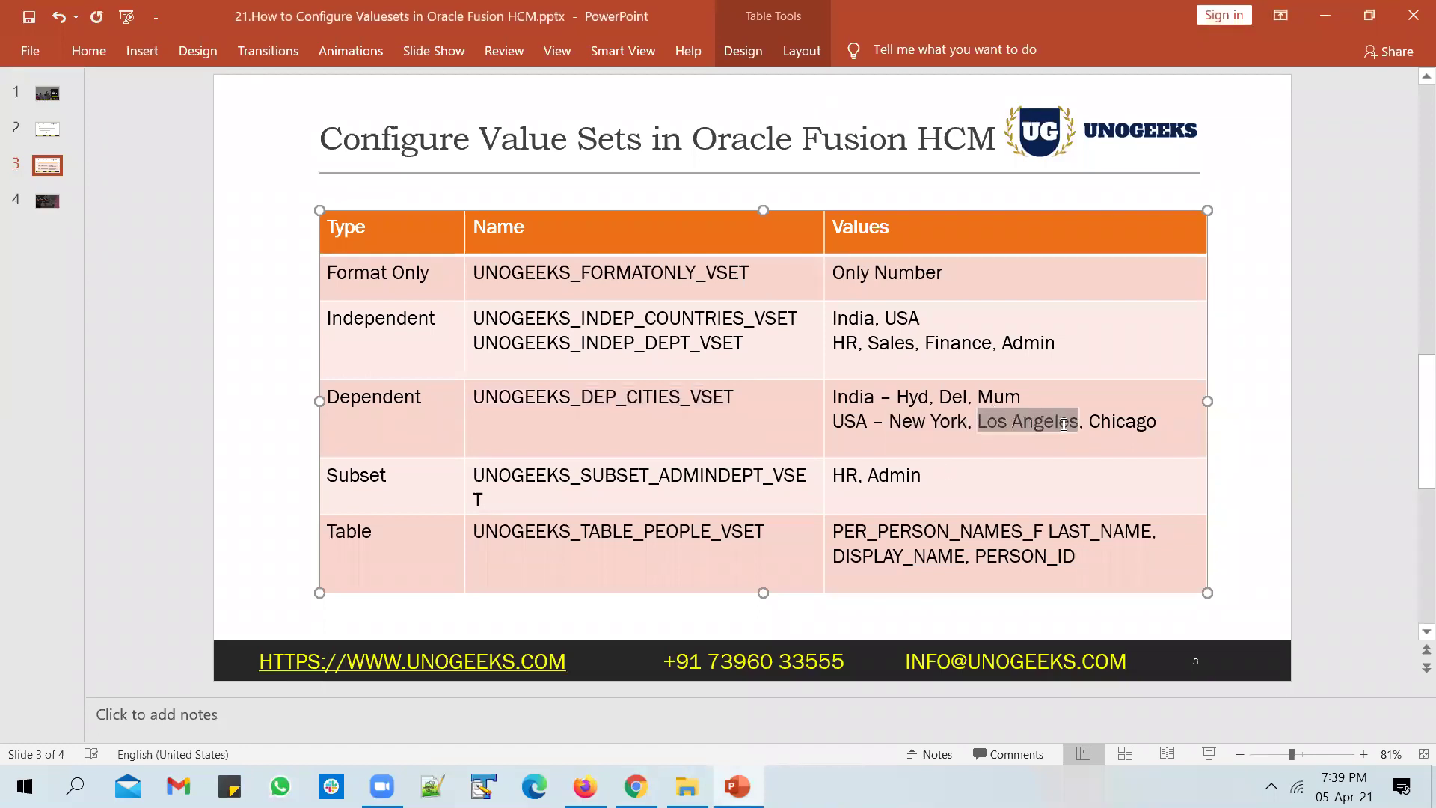
pyautogui.hotkey('ctrl', 'c')
pyautogui.hotkey('alt', 'Tab')
pyautogui.hotkey('ctrl', 'v')
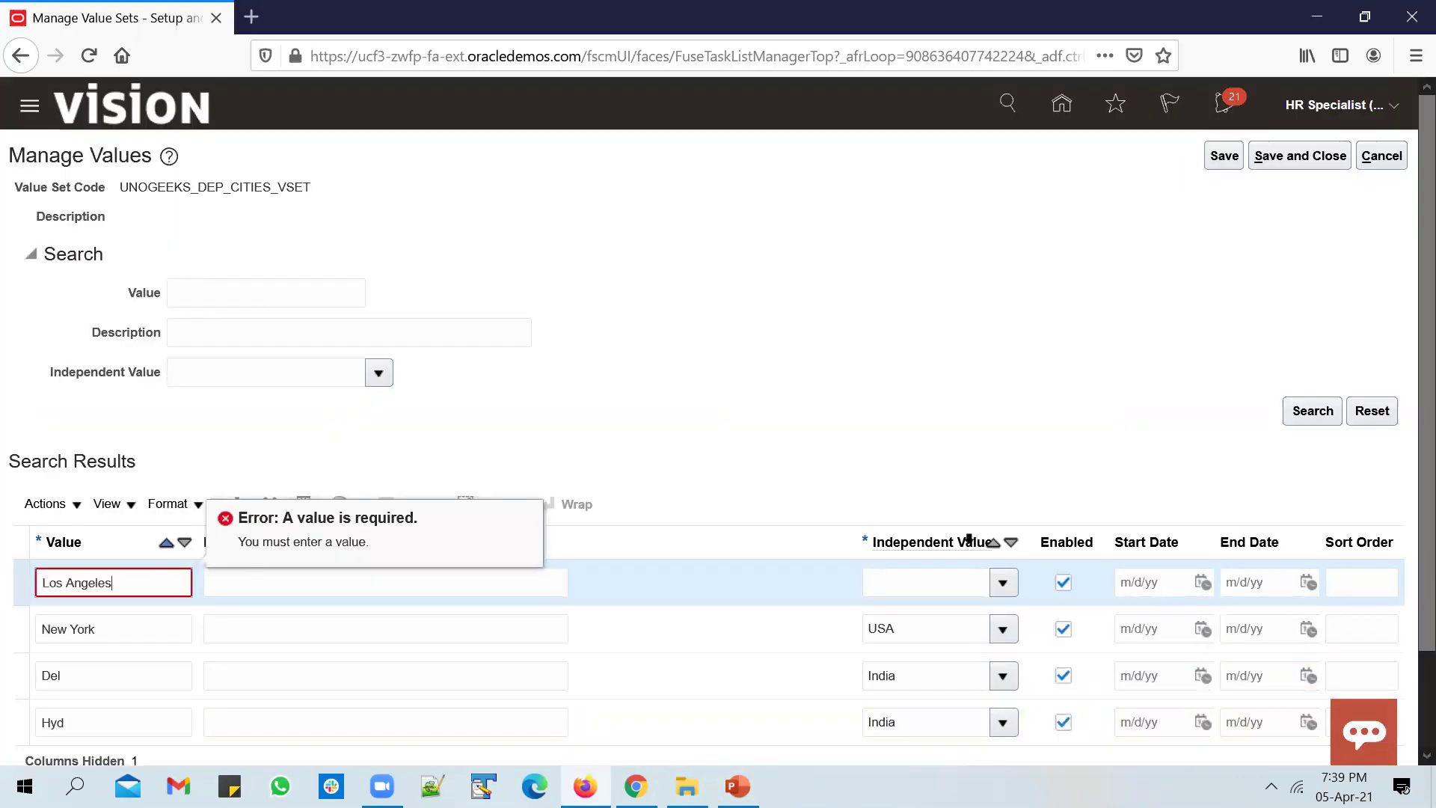
pyautogui.click(1003, 582)
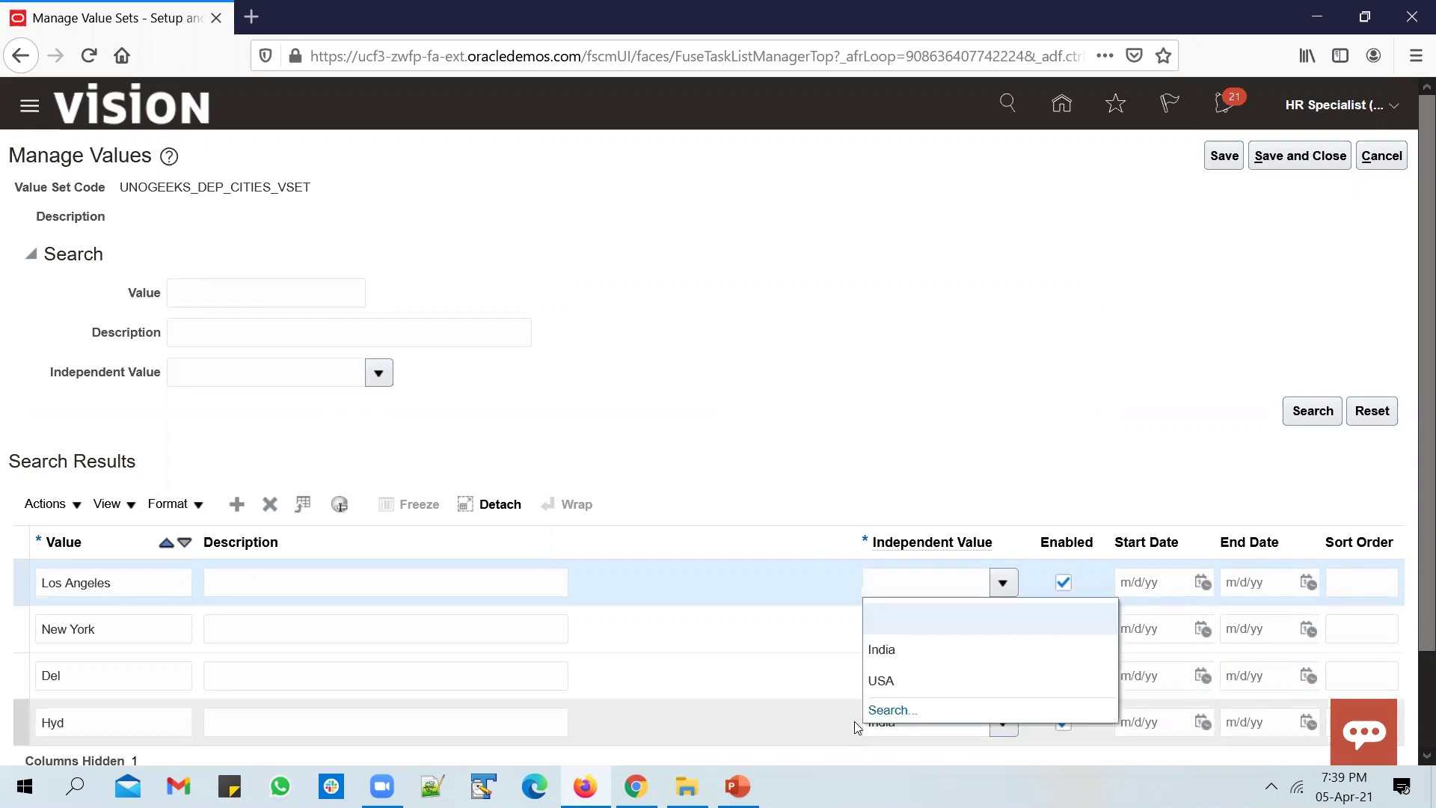
pyautogui.click(893, 679)
pyautogui.click(1294, 156)
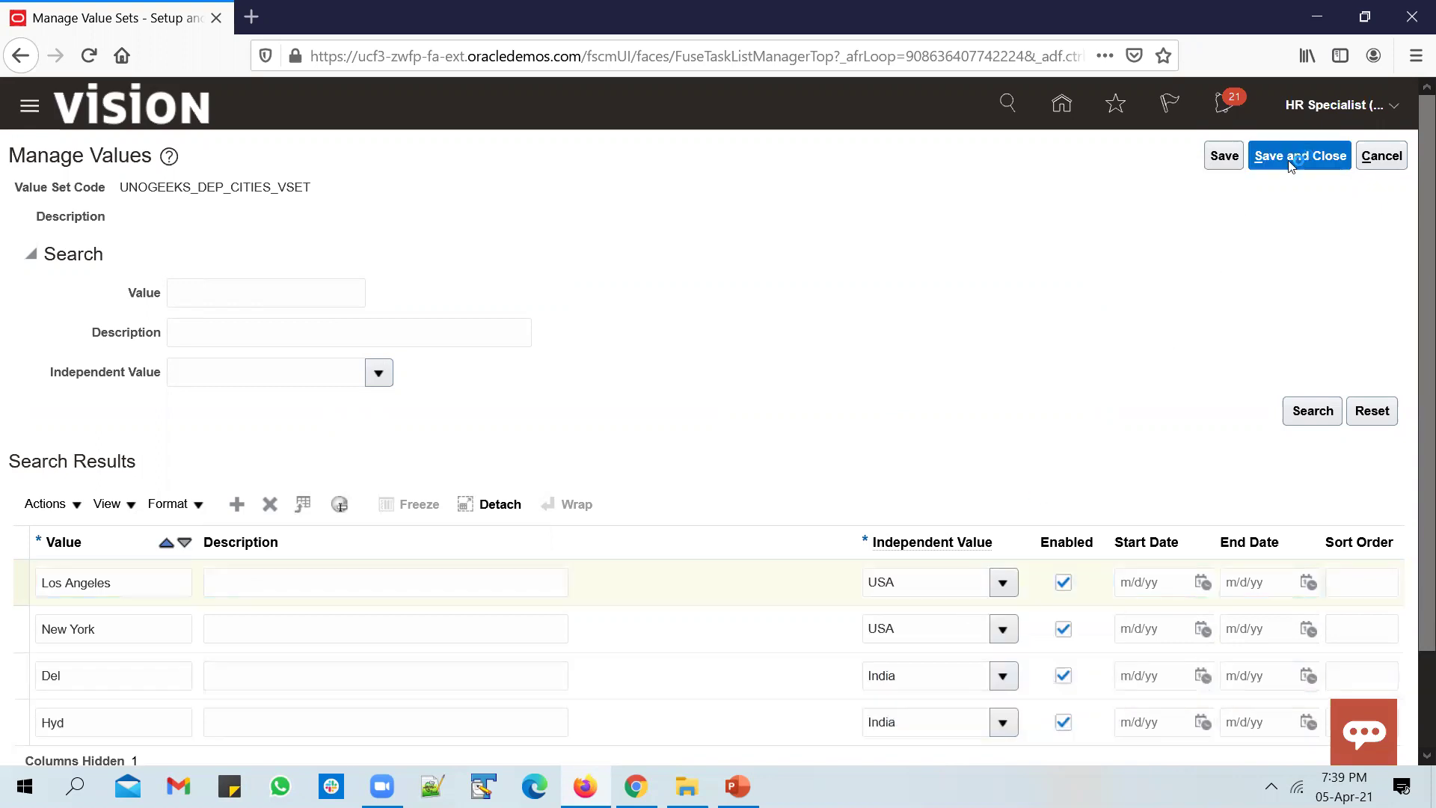
pyautogui.click(1299, 156)
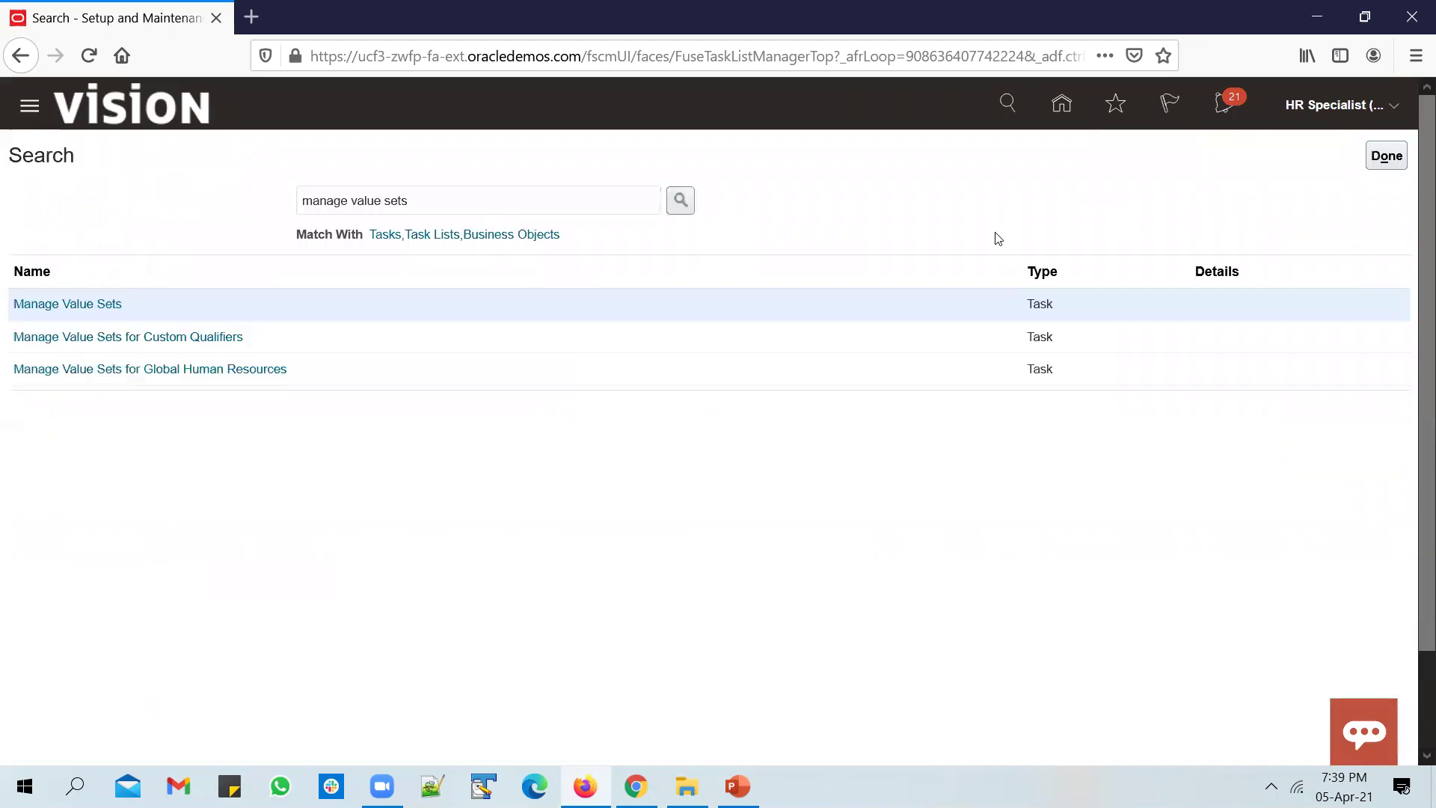
# Switch to PowerPoint, select the name UNOGEEKS_SUBSET_ADMINDEPT_VSET for copying, and widen the table's Name column so it fits on one line.
pyautogui.hotkey('alt', 'Tab')
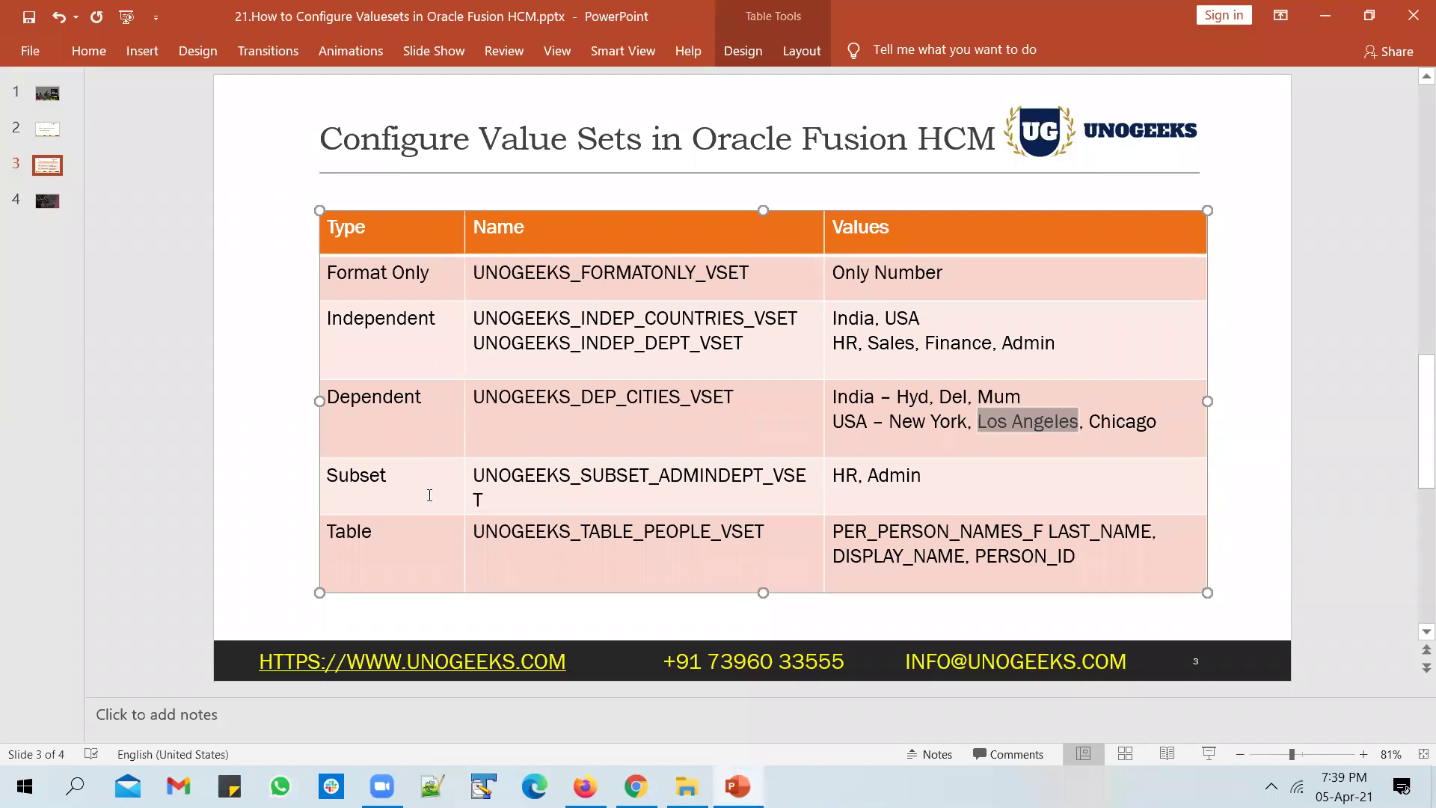
pyautogui.click(430, 495)
pyautogui.doubleClick(542, 496)
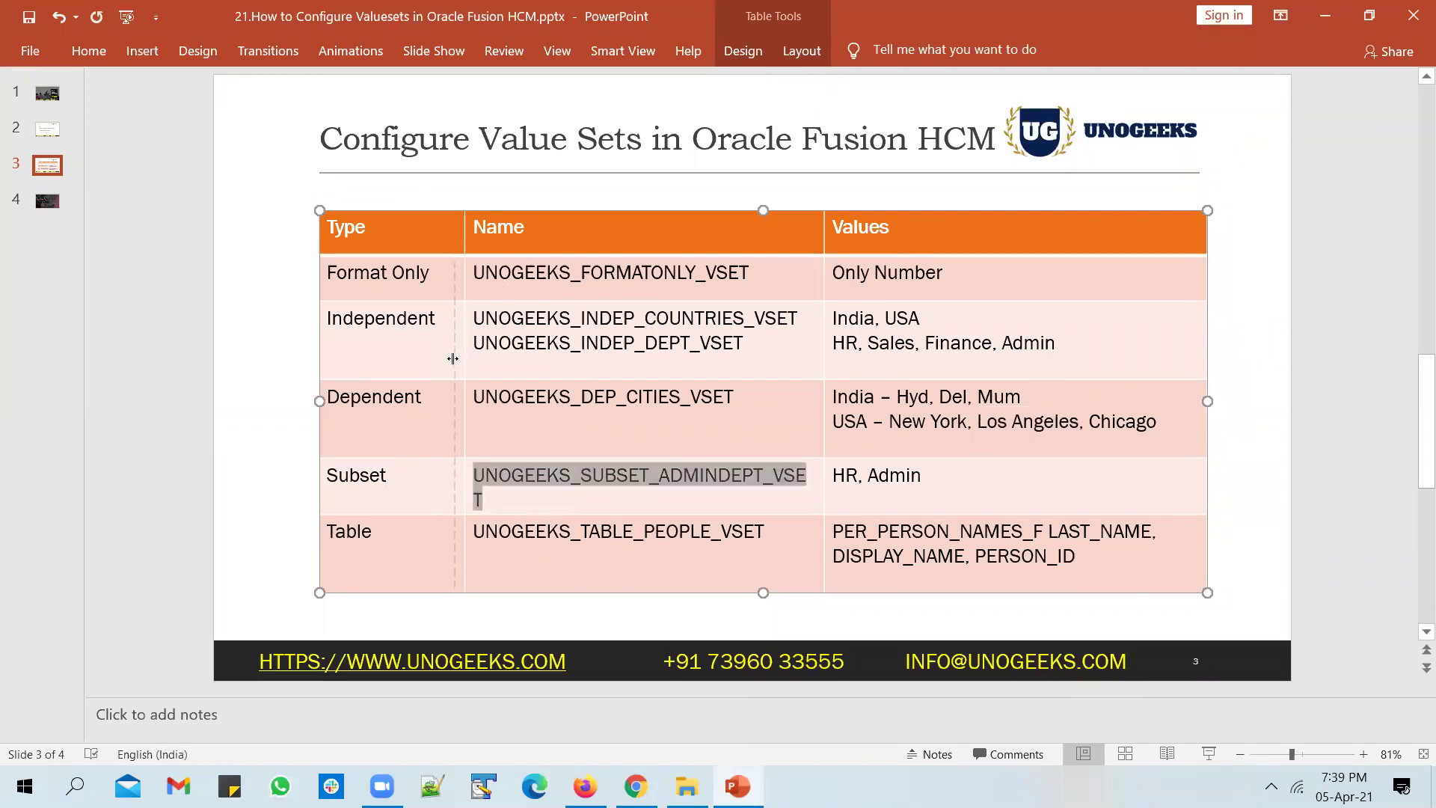
pyautogui.moveTo(453, 358); pyautogui.dragTo(451, 363)
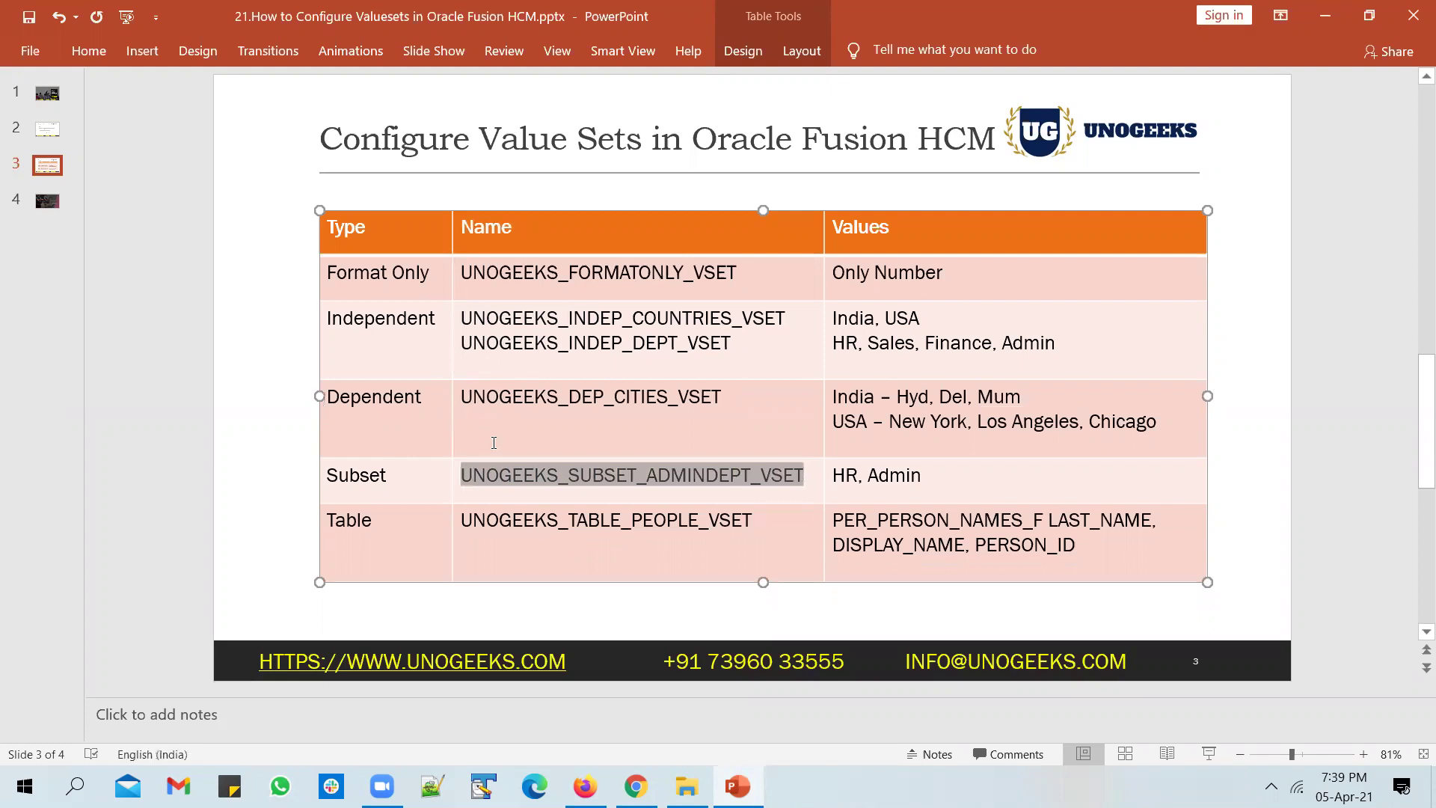
# Start another value set in the browser with the copied code UNOGEEKS_SUBSET_ADMINDEPT_VSET.
pyautogui.hotkey('alt', 'Tab')
pyautogui.click(109, 308)
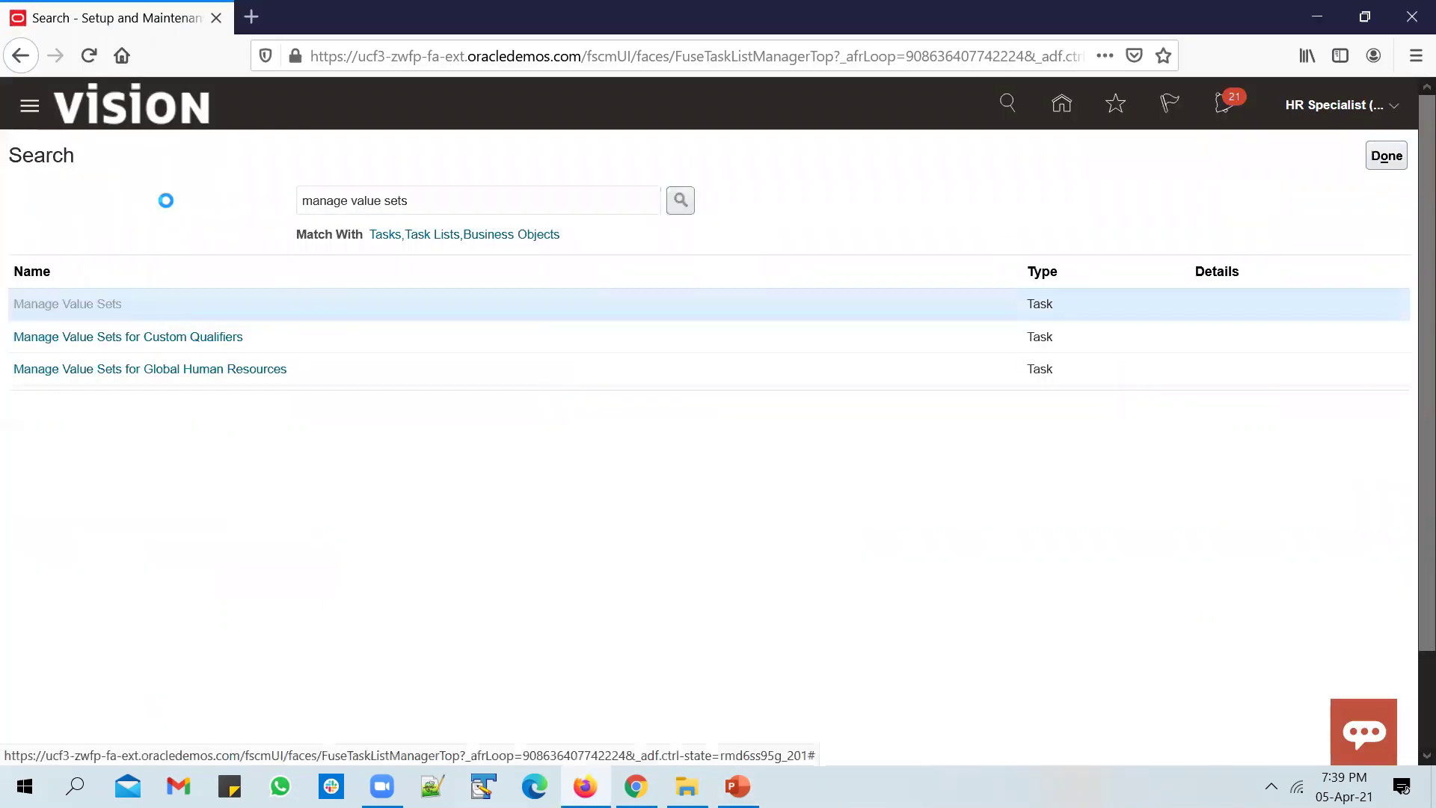
pyautogui.click(245, 546)
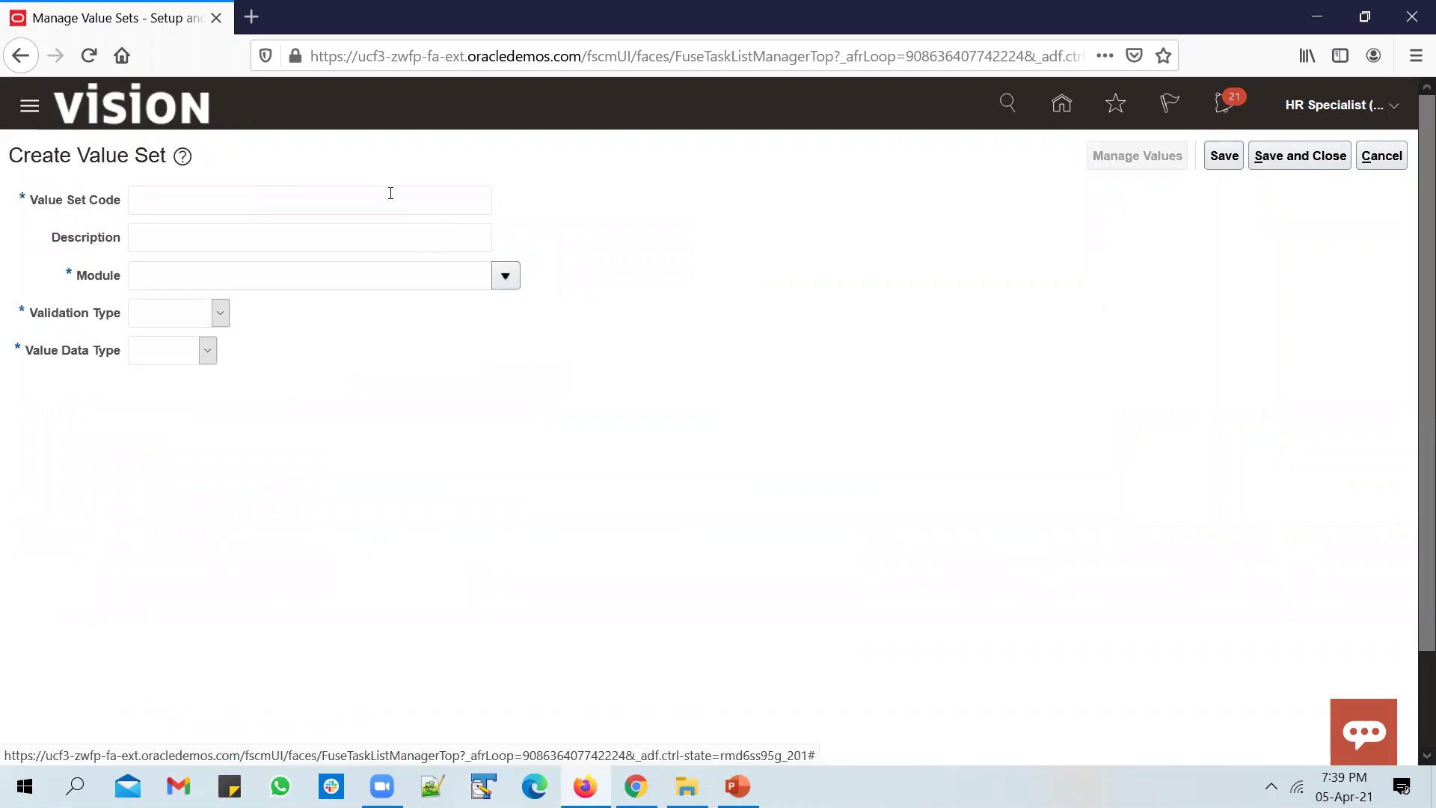
pyautogui.click(390, 193)
pyautogui.hotkey('ctrl', 'v')
pyautogui.click(505, 276)
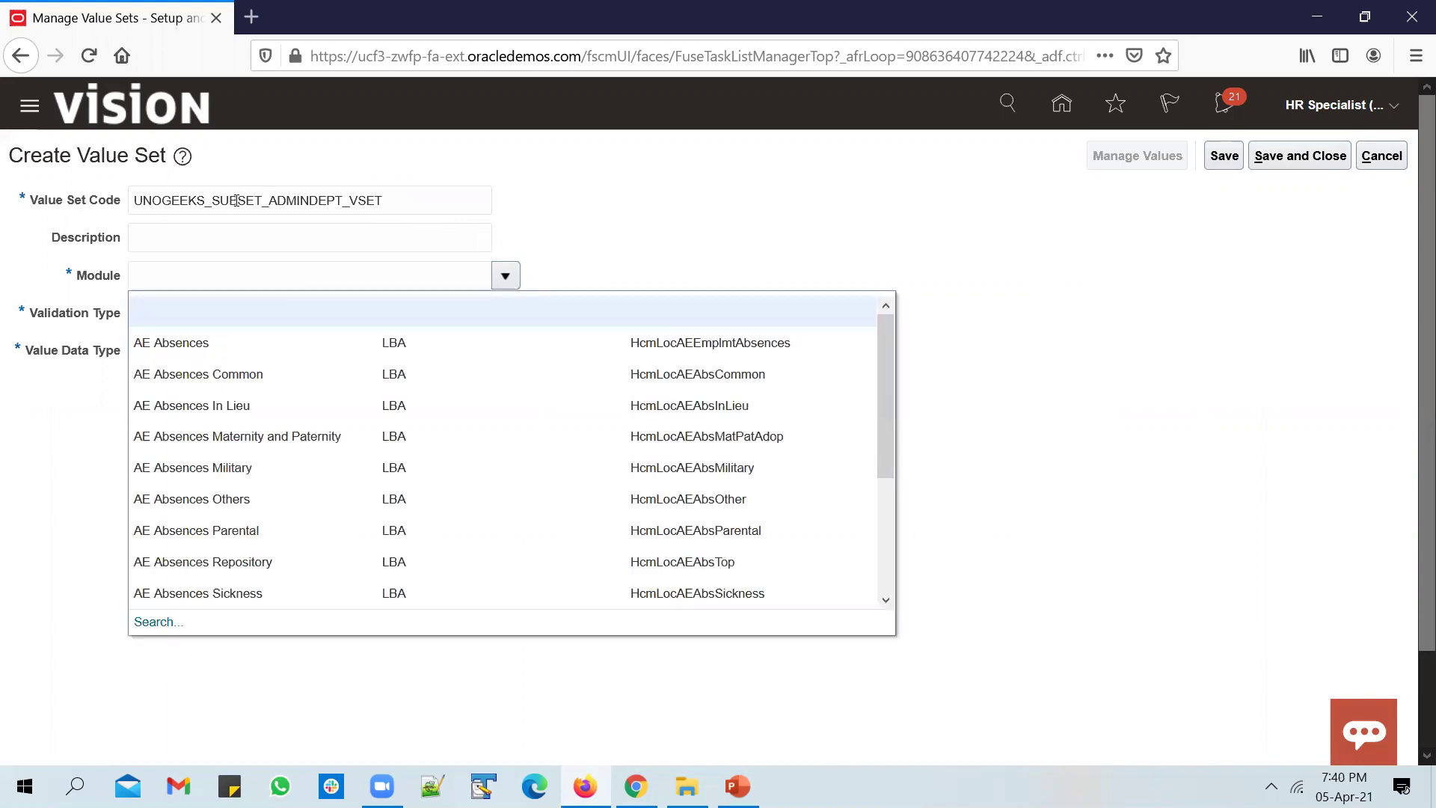
pyautogui.click(158, 621)
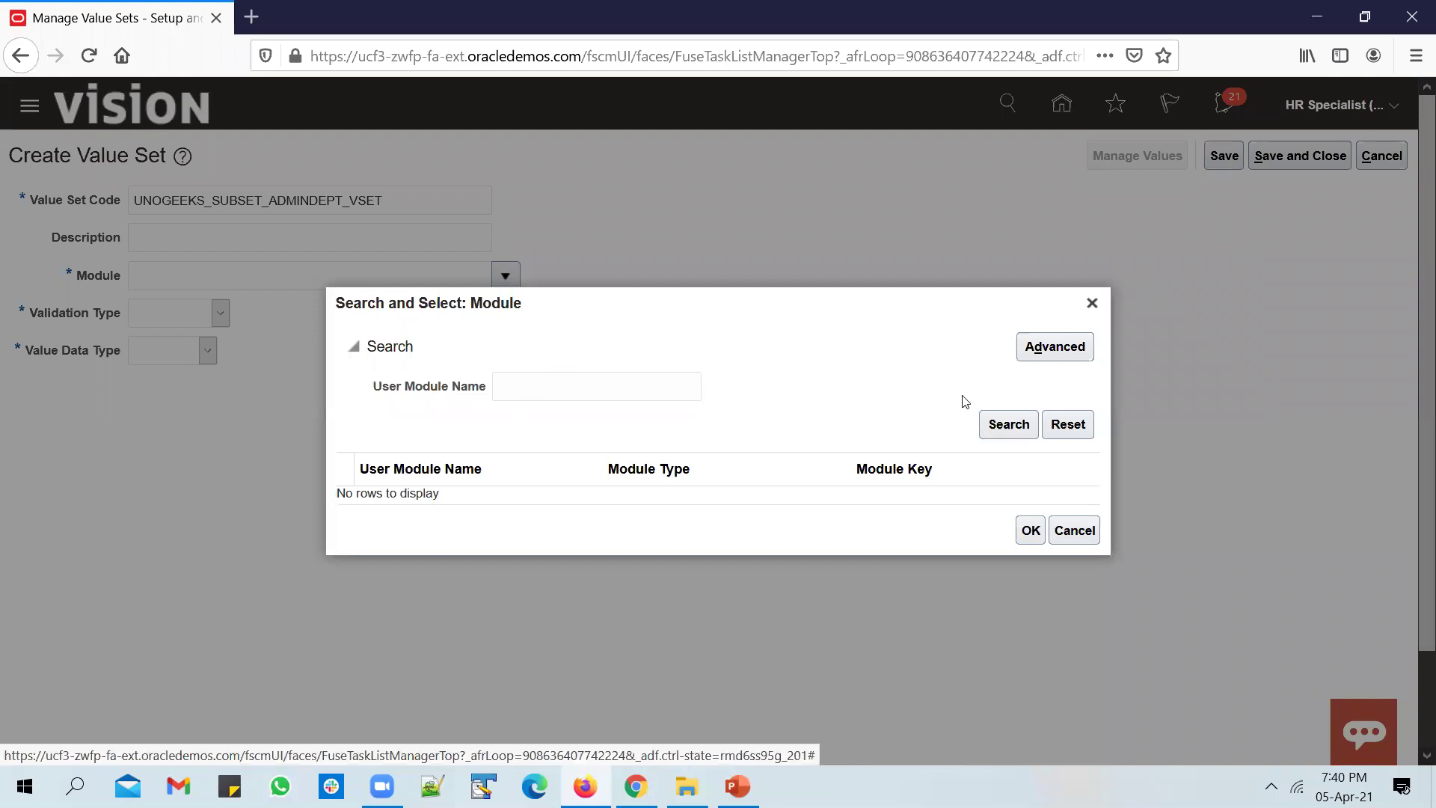
pyautogui.click(1075, 530)
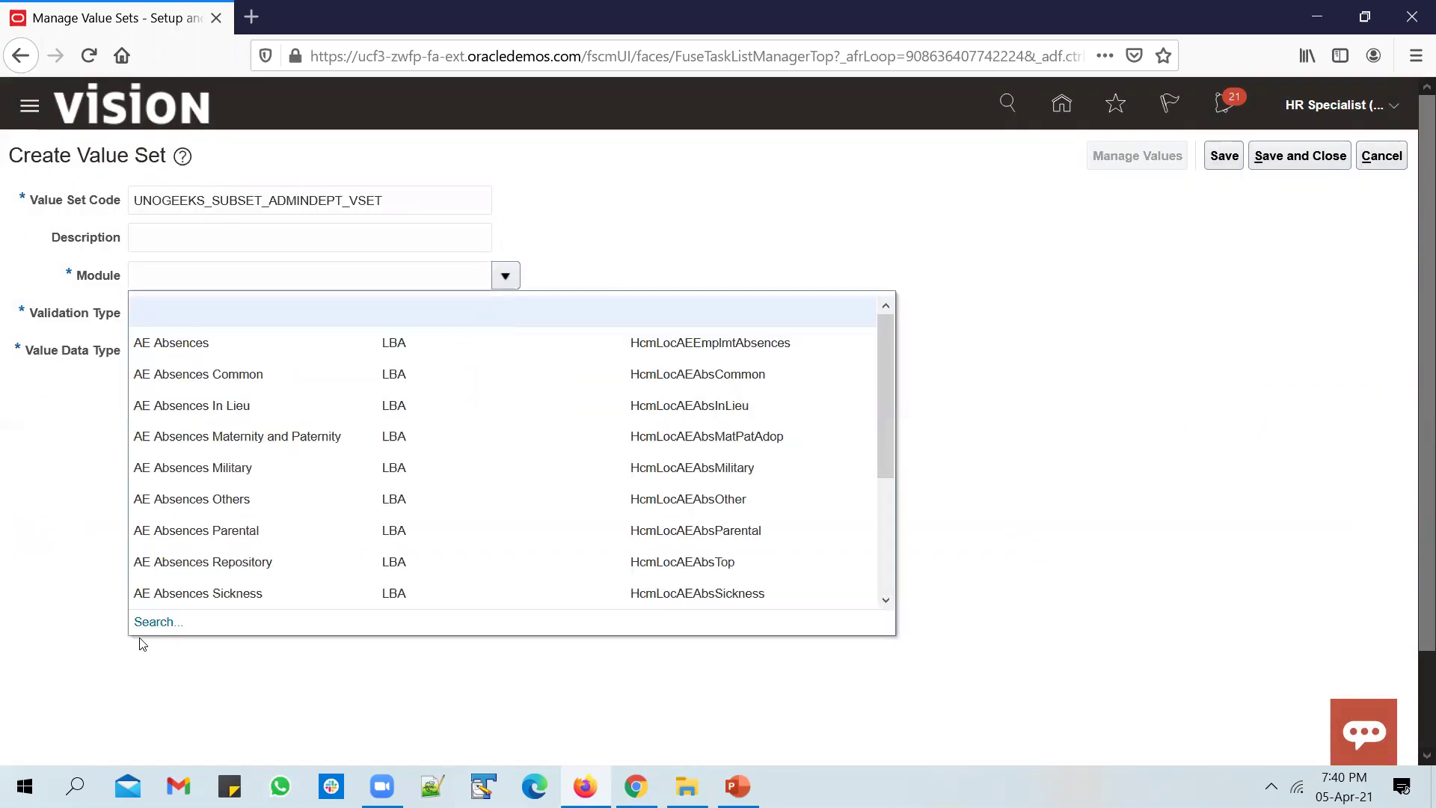
# Search the modules for Application Co, assign Application Common to the new value set, and set its validation type to Subset.
pyautogui.click(154, 623)
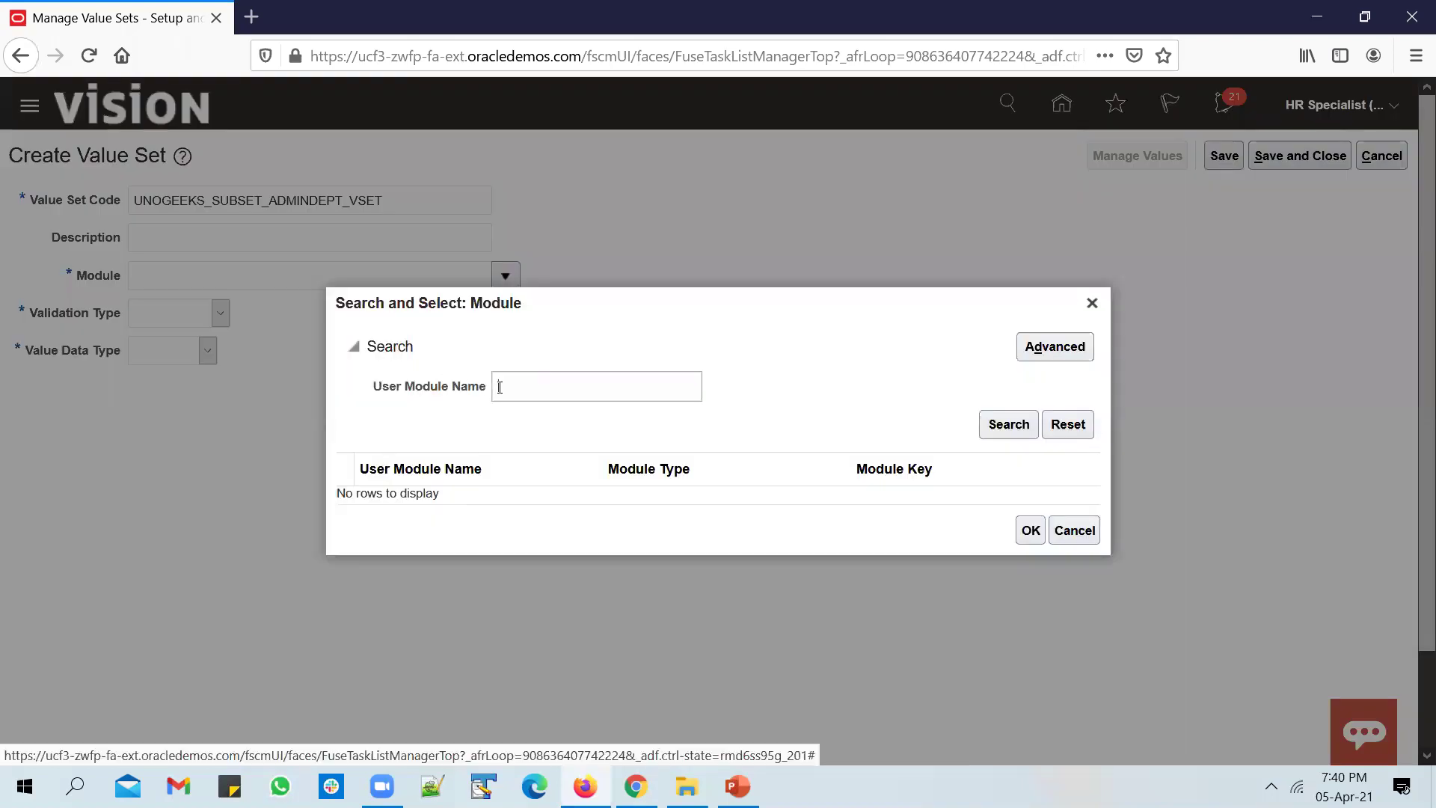
pyautogui.write('Application ')
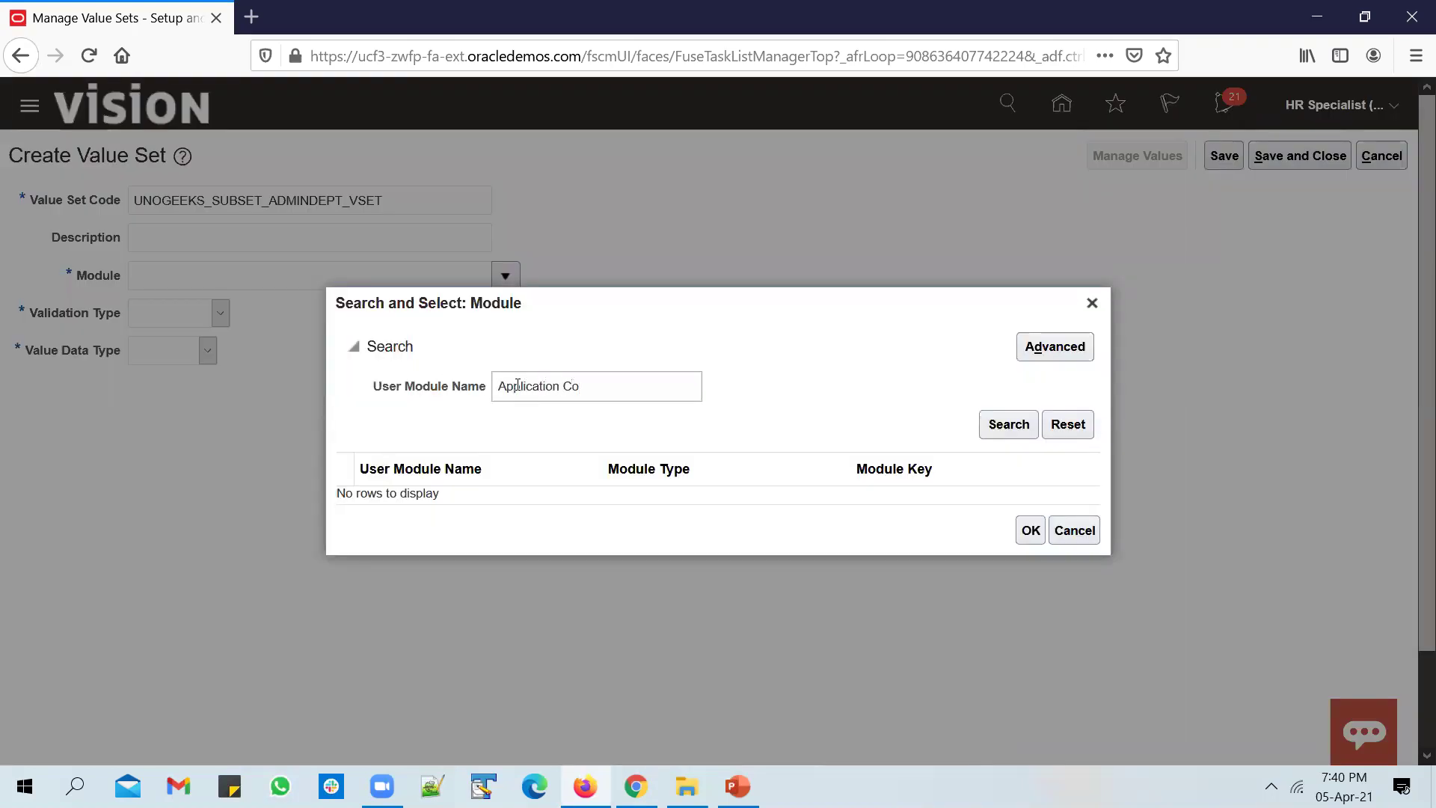
pyautogui.write('Co')
pyautogui.press('Return')
pyautogui.click(570, 469)
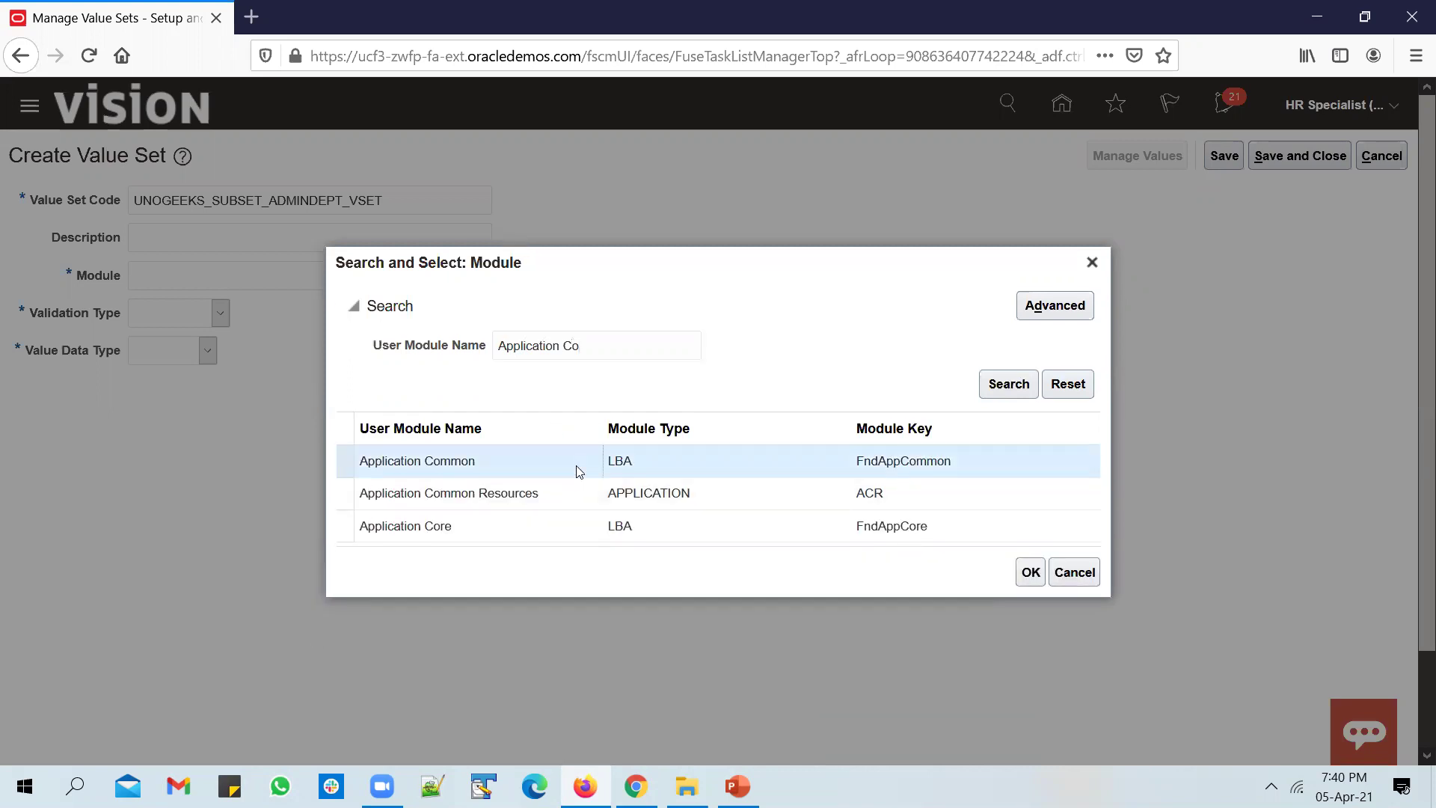
pyautogui.click(1029, 574)
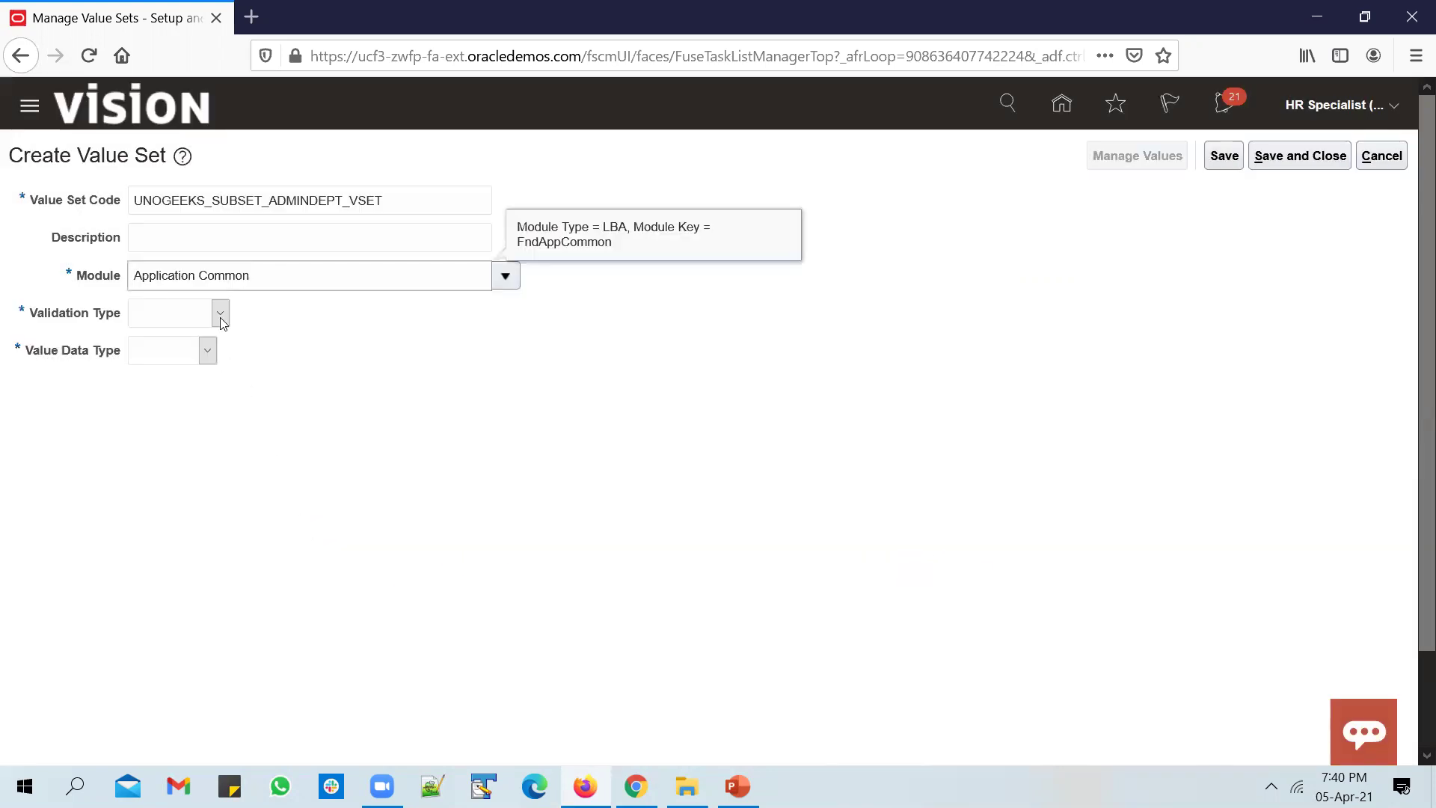
pyautogui.click(220, 315)
pyautogui.click(203, 428)
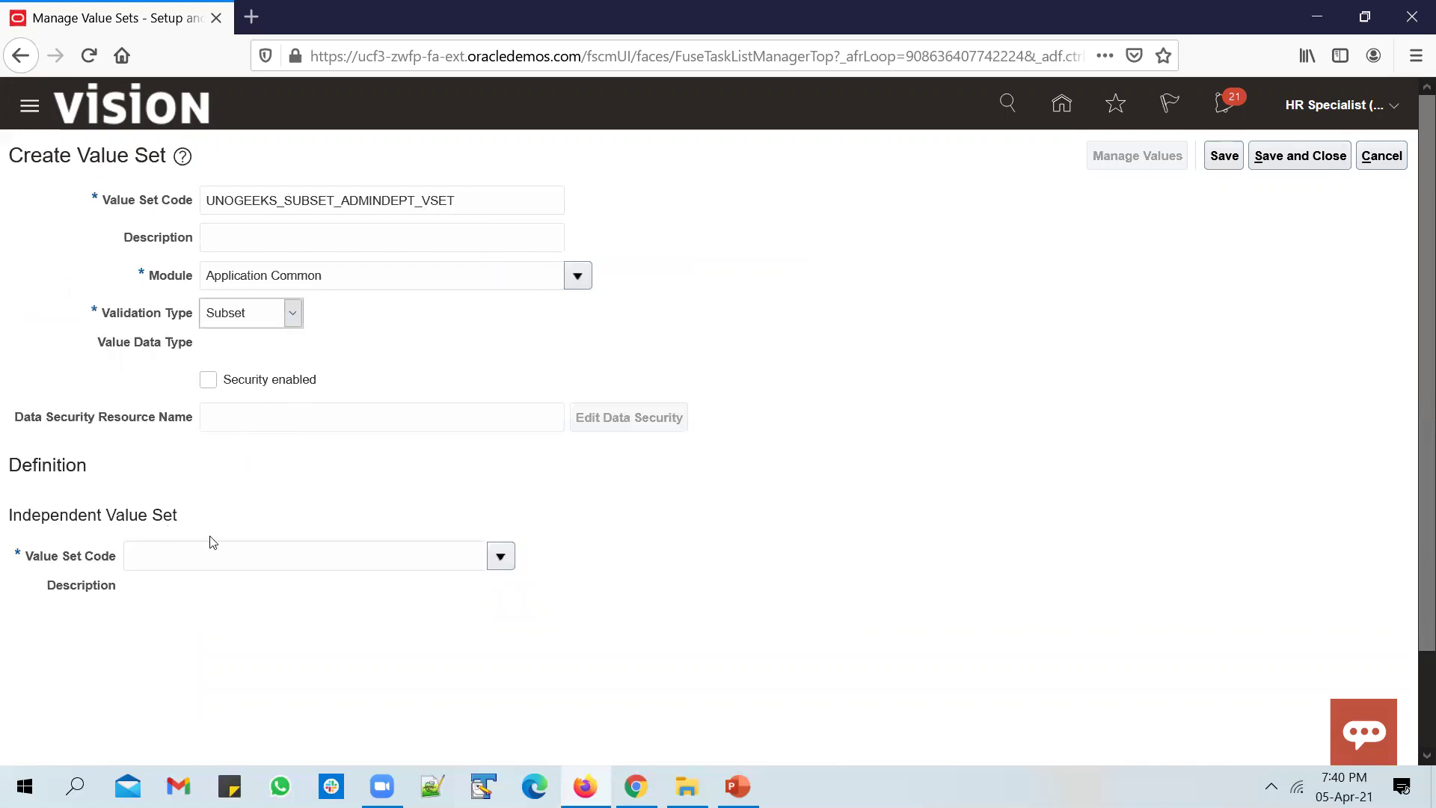
# Search the independent value sets for Unogeeks and assign UNOGEEKS_INDEP_DEPT_VSET to the subset value set.
pyautogui.click(499, 556)
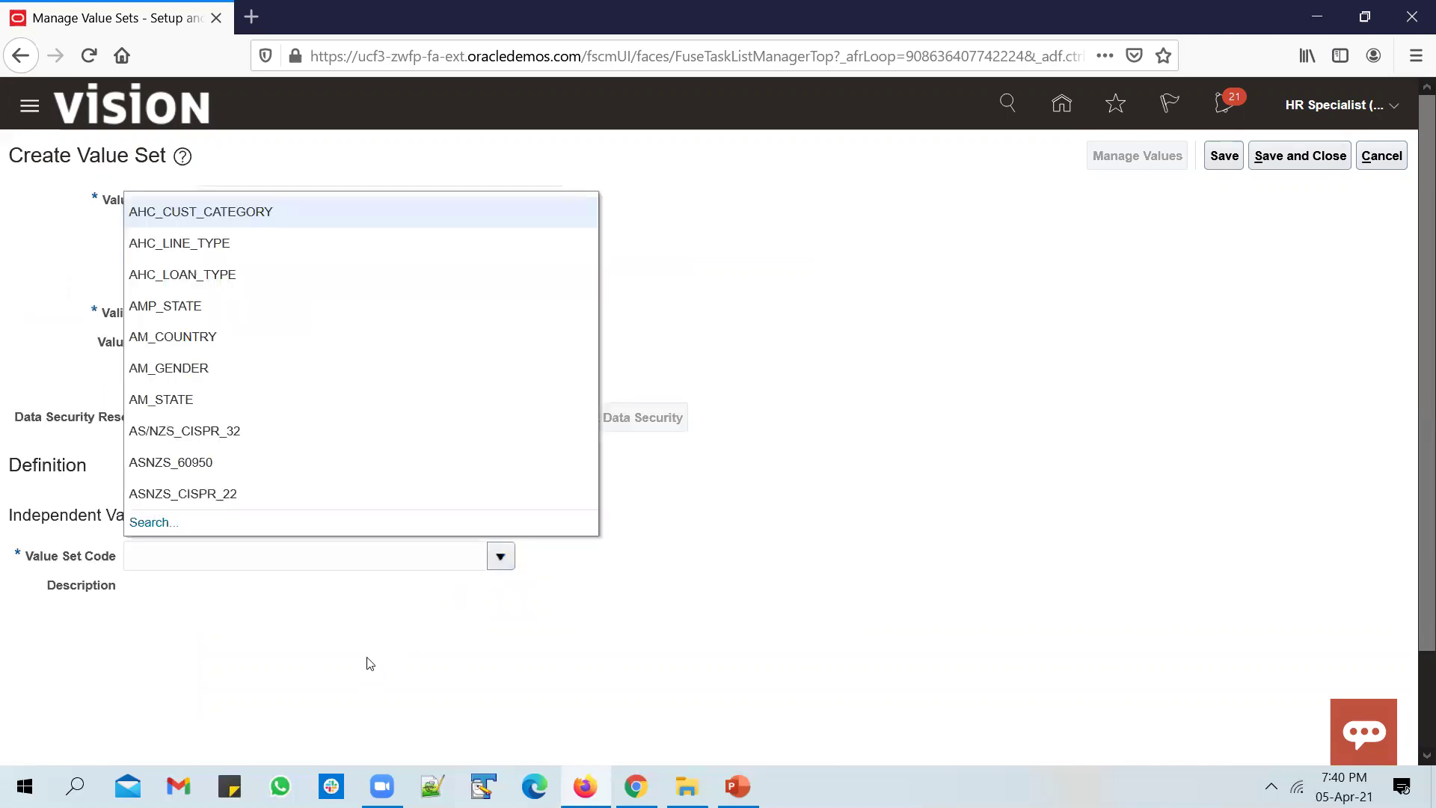
pyautogui.click(157, 522)
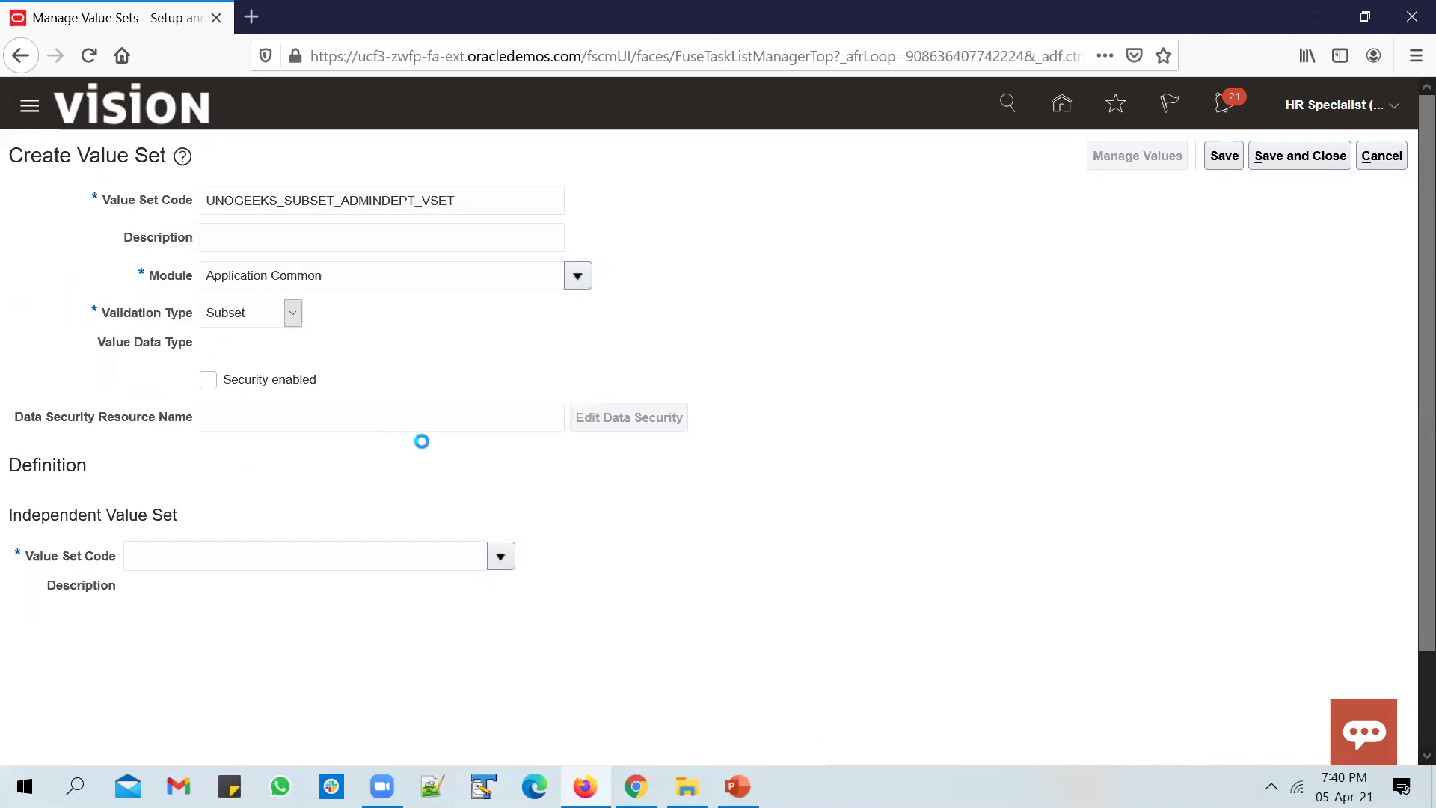
pyautogui.click(512, 360)
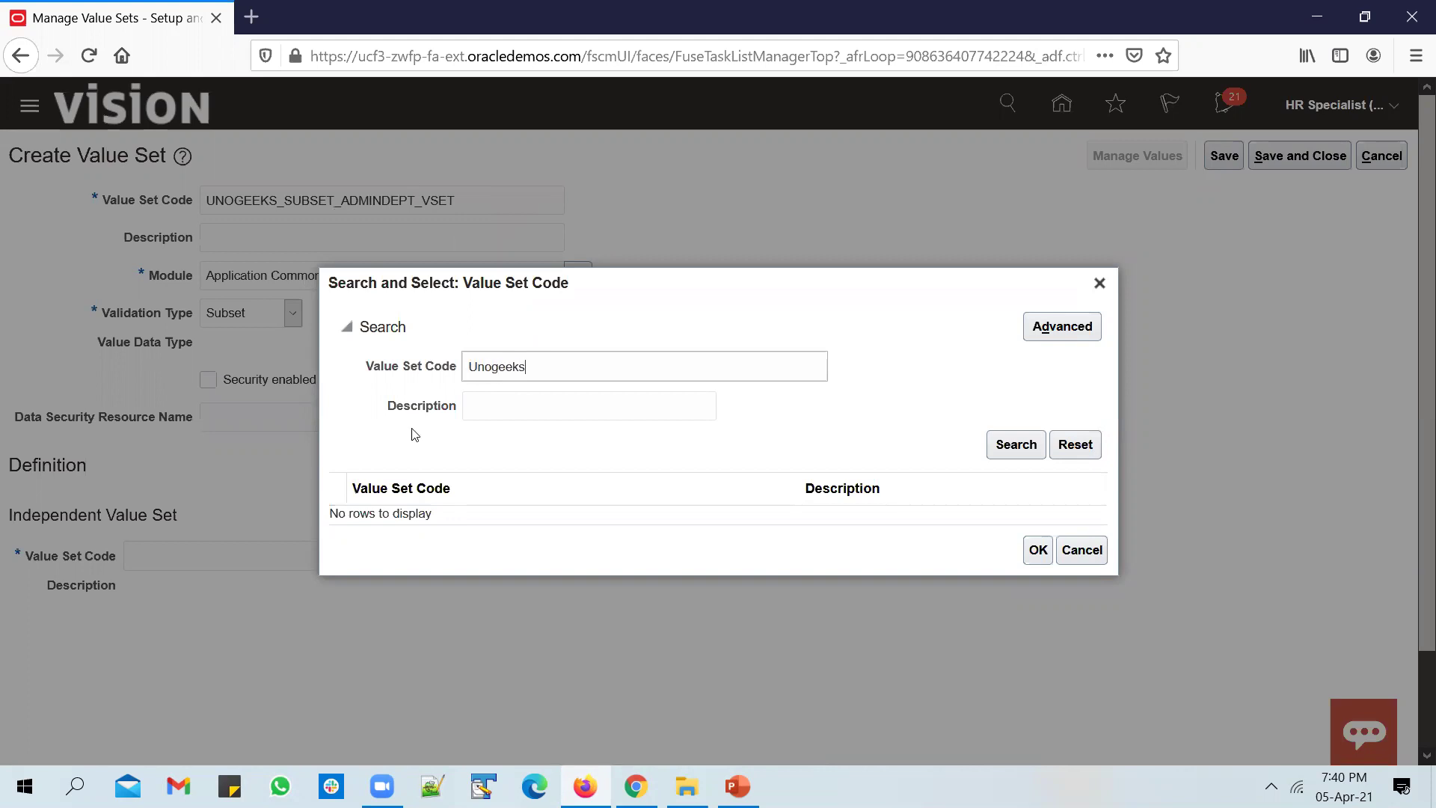
pyautogui.press('Return')
pyautogui.click(580, 530)
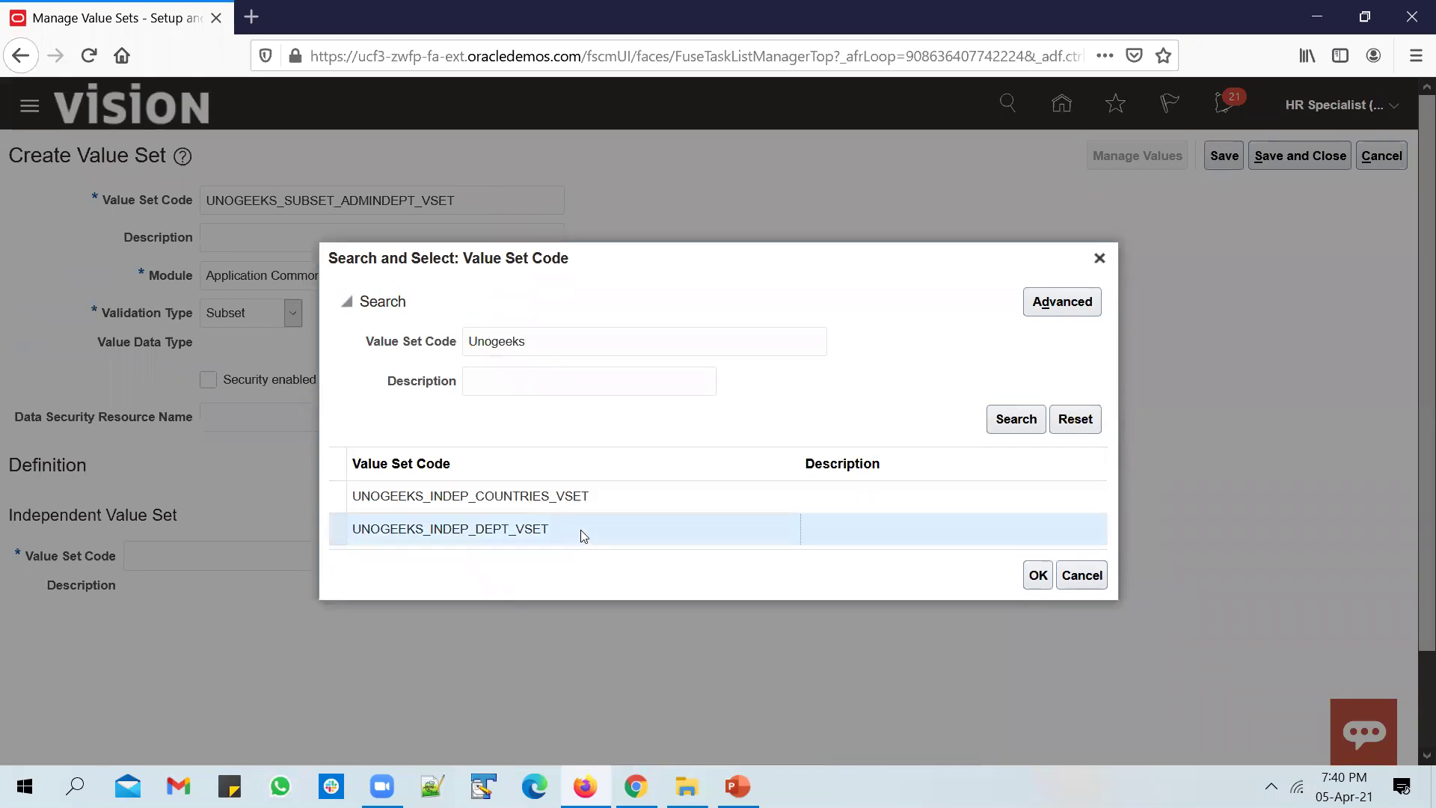
pyautogui.click(1038, 575)
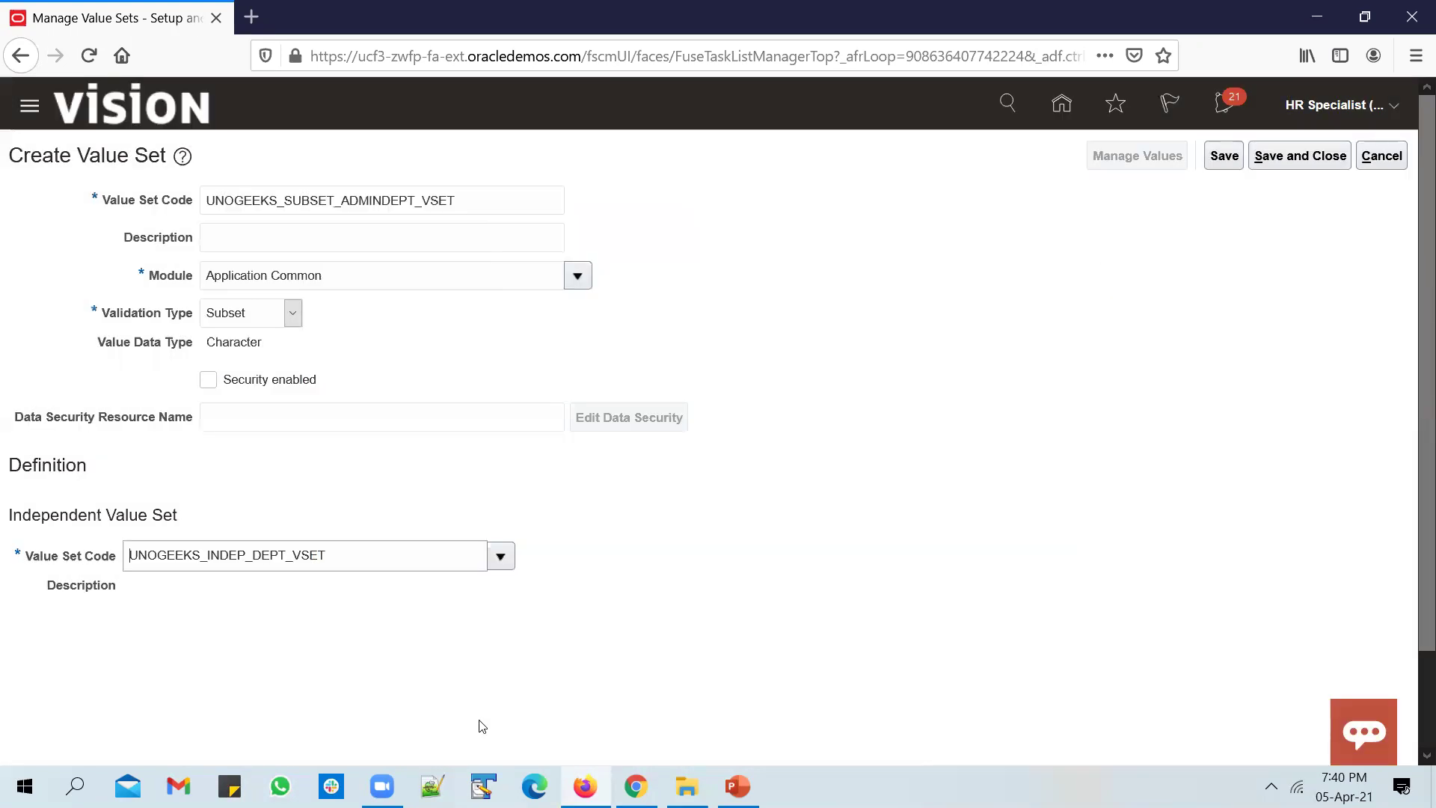
# Save the subset value set and open its values for managing.
pyautogui.click(1224, 155)
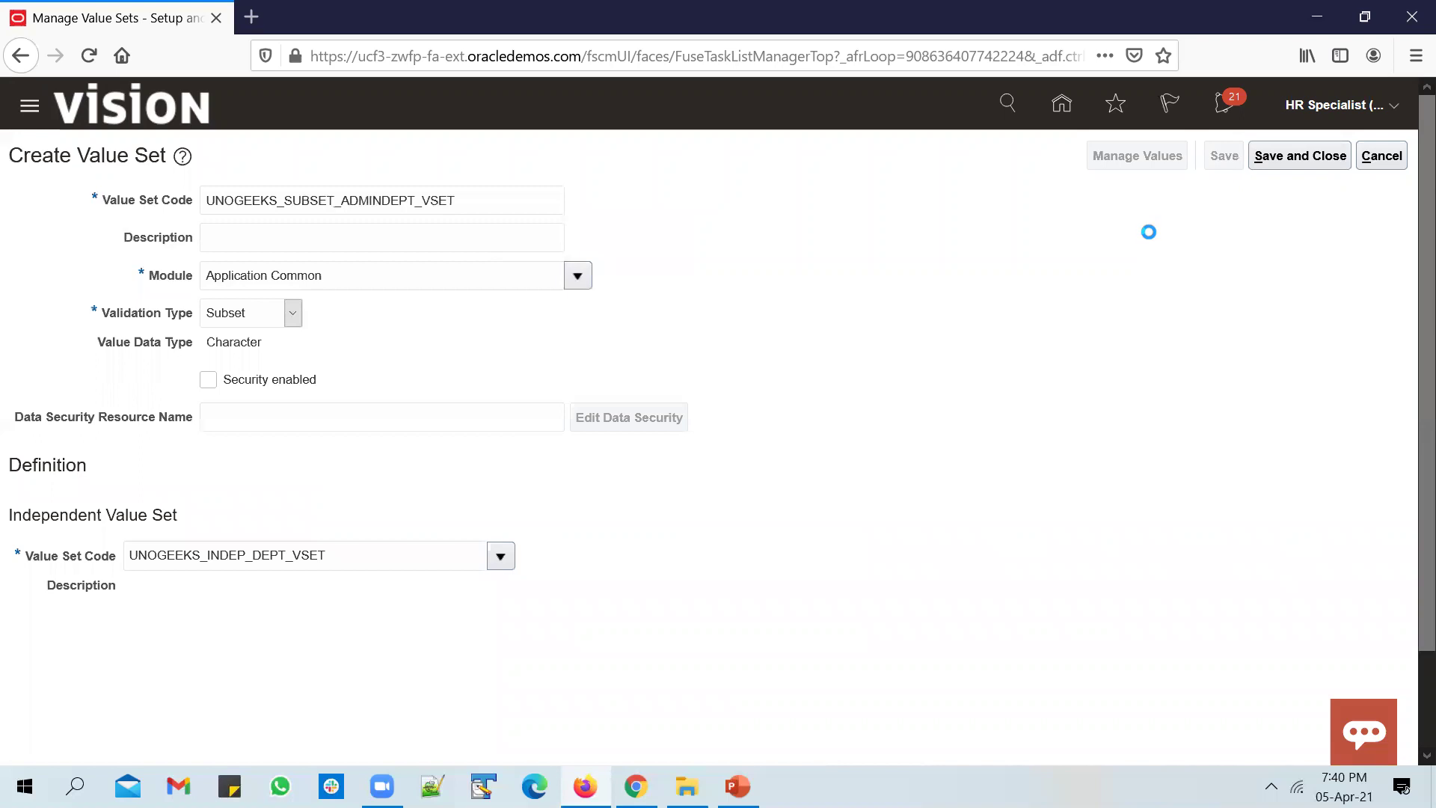
pyautogui.click(1137, 161)
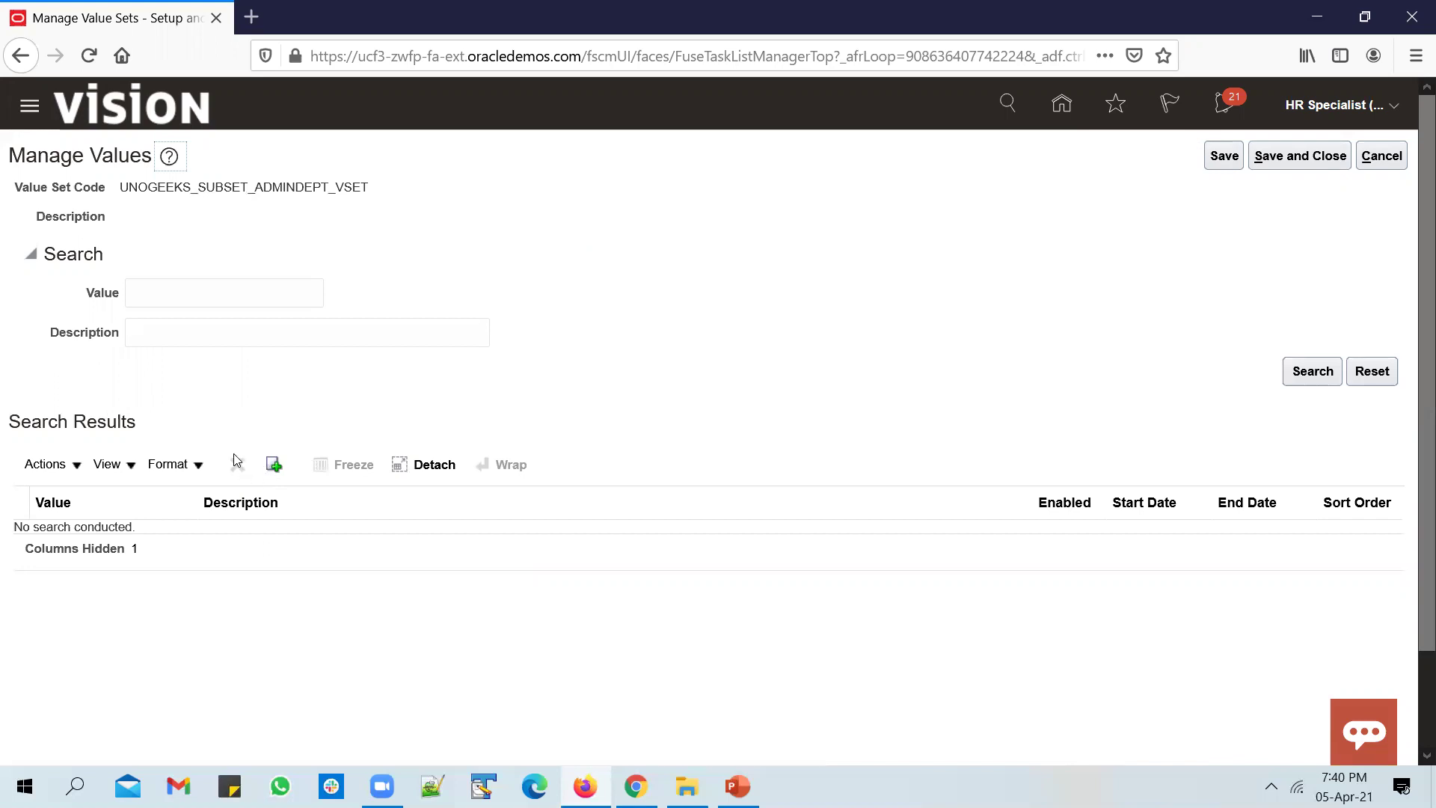
# Search the available values, add Admin and HR to the subset value set, and save and close it.
pyautogui.click(275, 466)
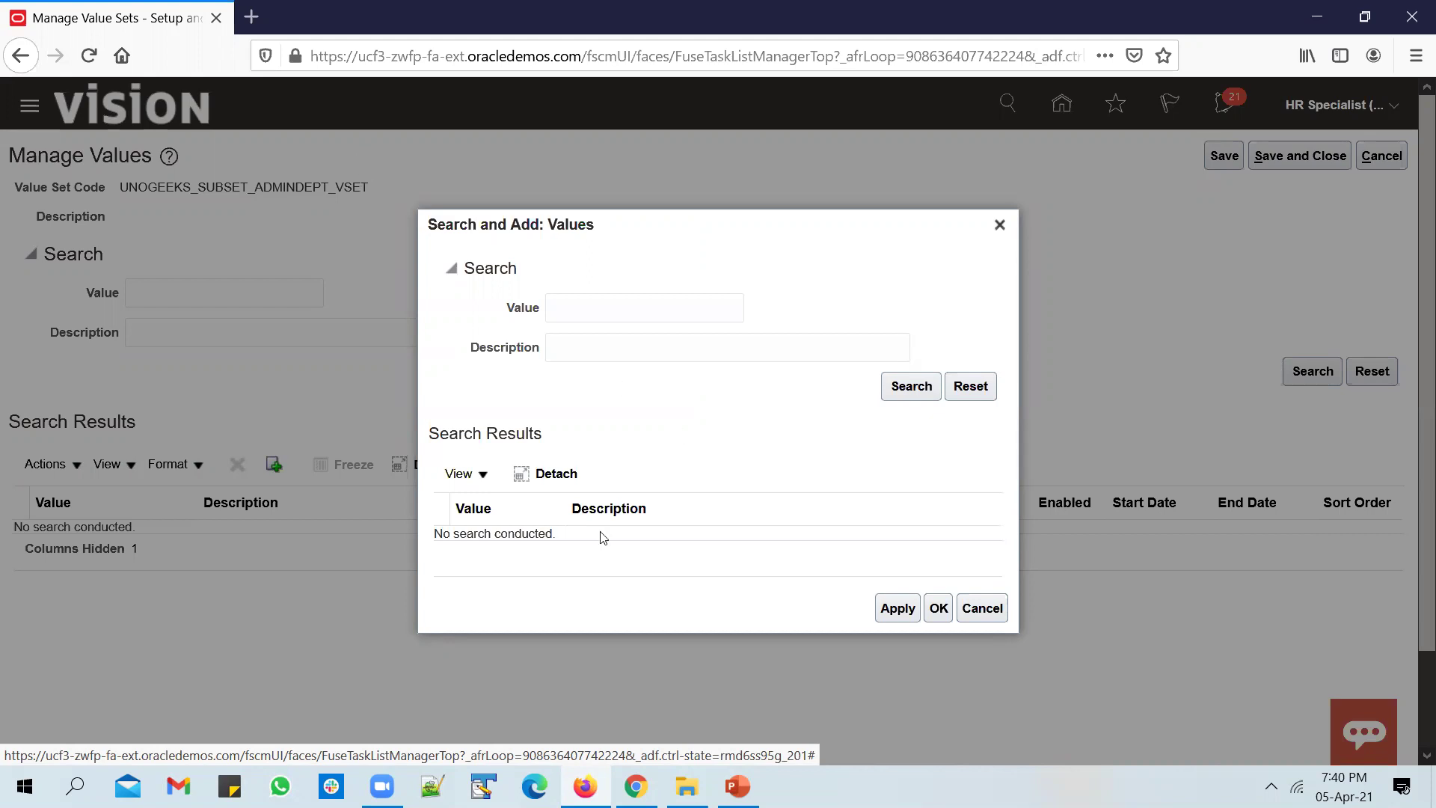
pyautogui.click(907, 386)
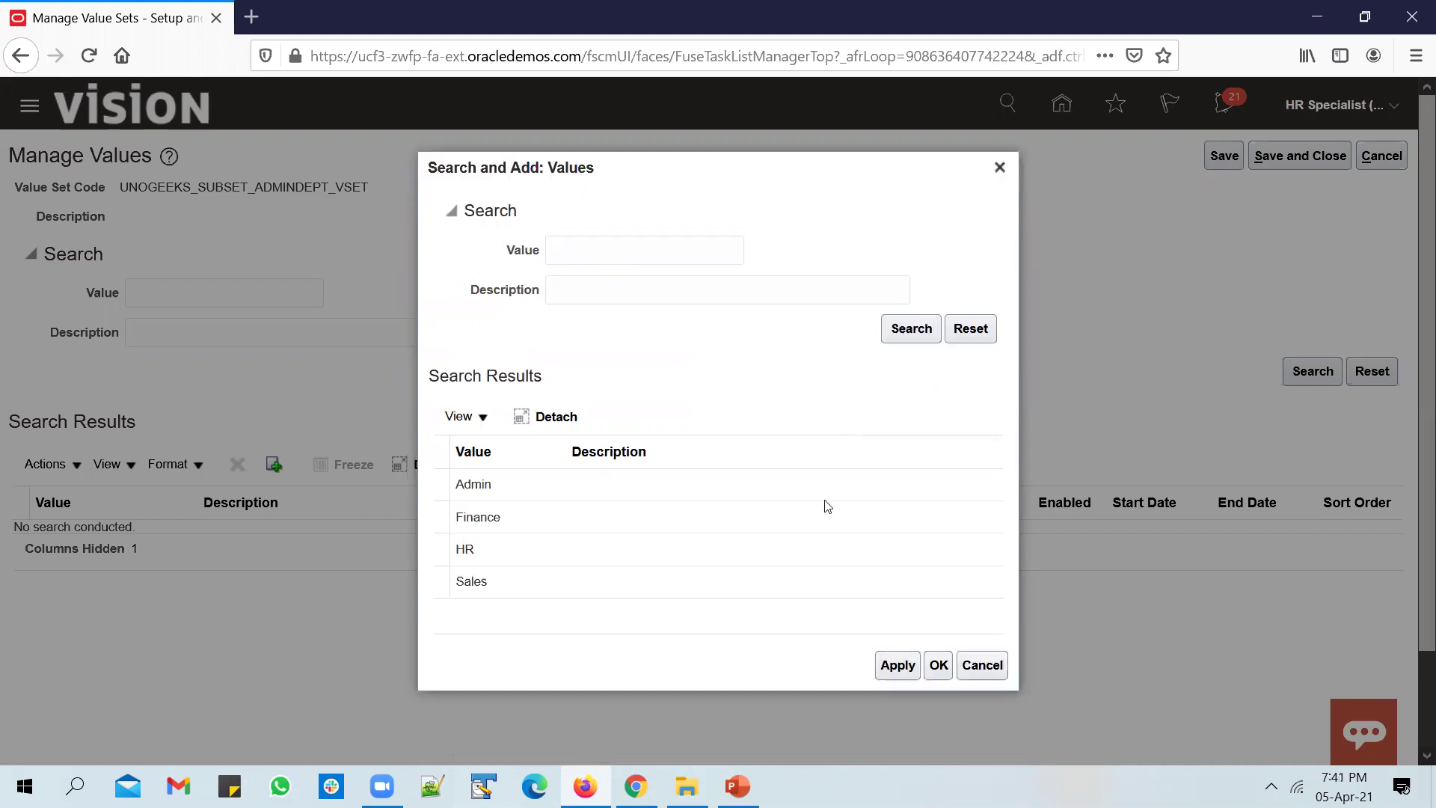
pyautogui.click(777, 497)
pyautogui.keyDown('ctrl'); pyautogui.click(751, 548); pyautogui.keyUp('ctrl')
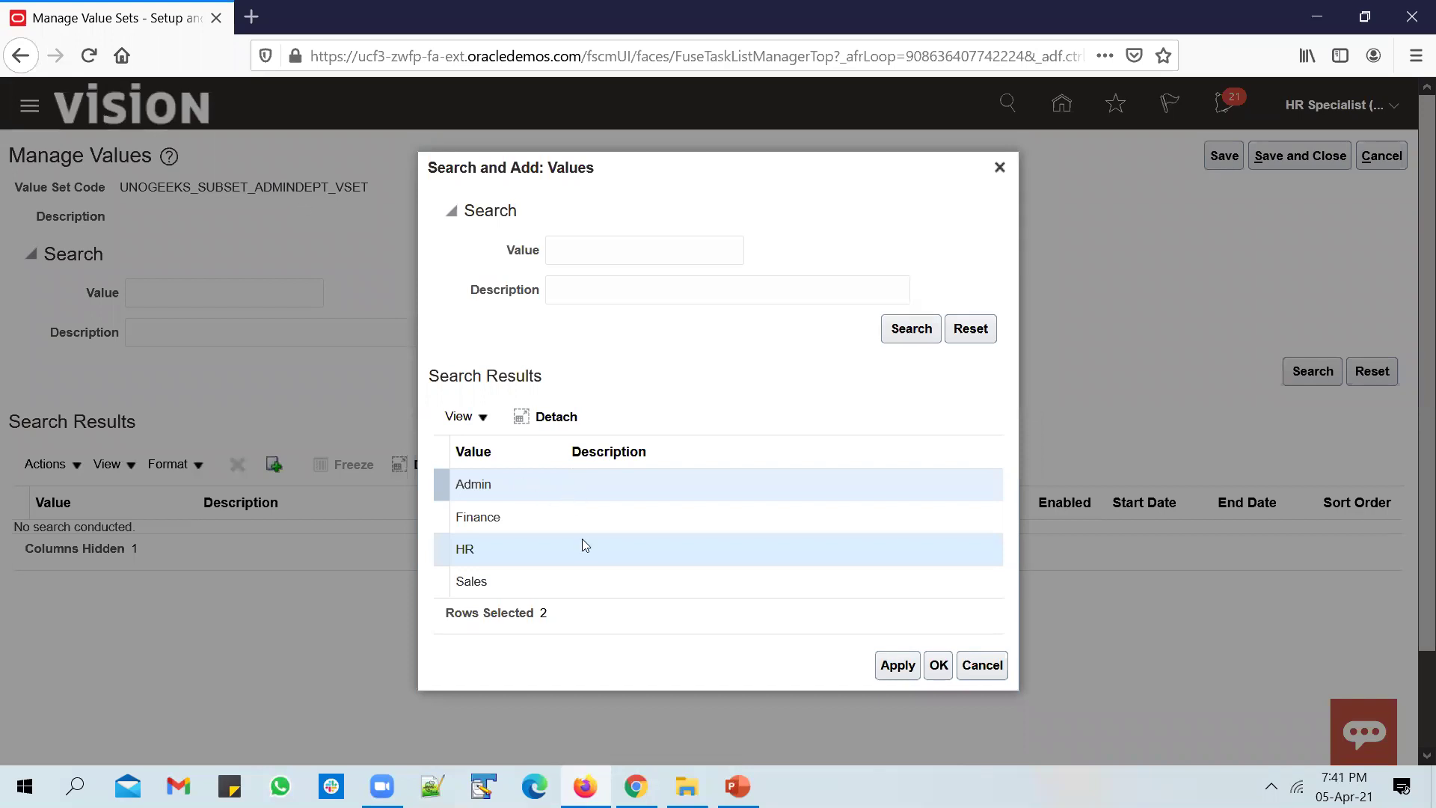
pyautogui.click(940, 667)
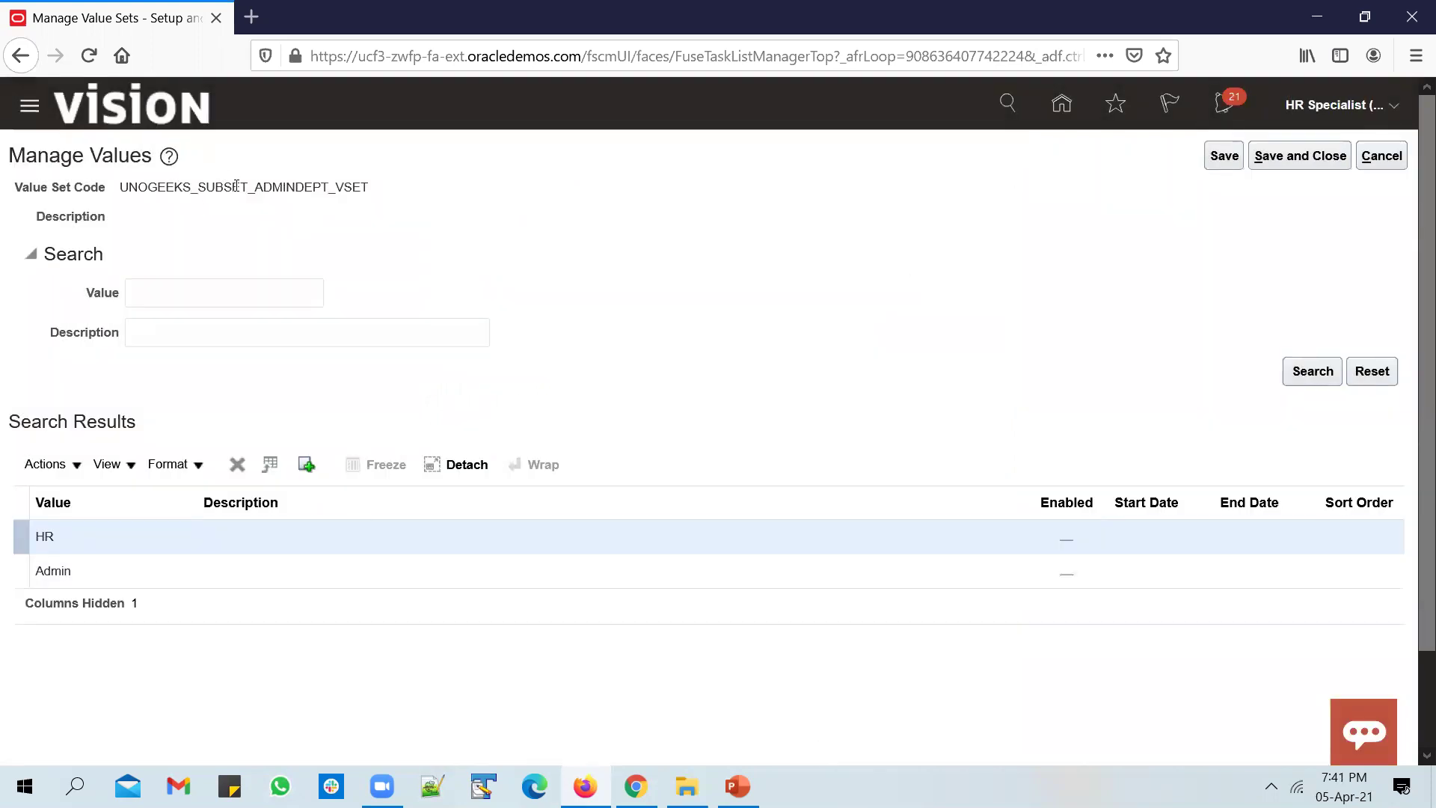
pyautogui.click(1302, 157)
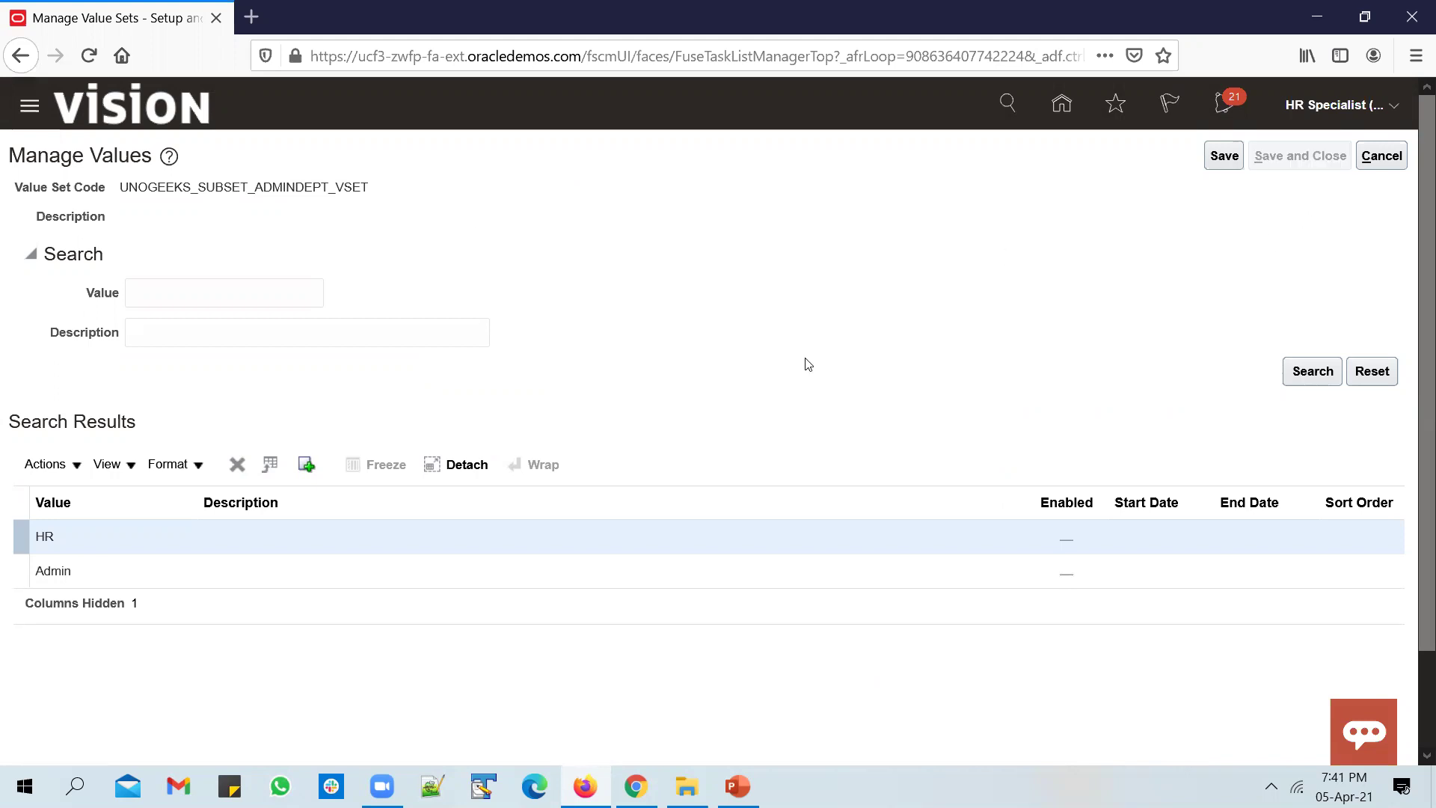
pyautogui.click(1302, 157)
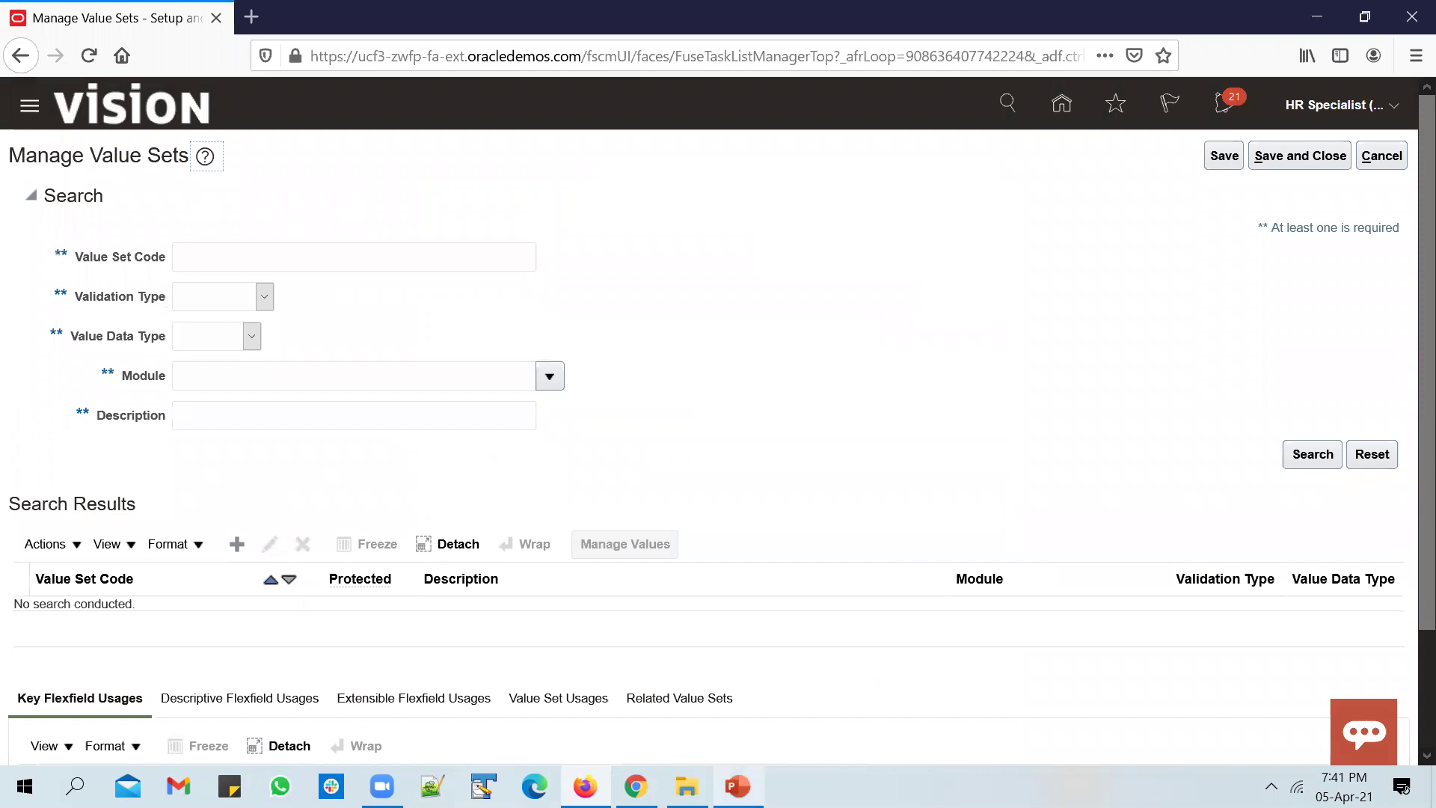
# Copy UNOGEEKS_TABLE_PEOPLE_VSET from the PowerPoint slide and start a new value set in the browser with that code.
pyautogui.click(737, 785)
pyautogui.hotkey('alt', 'Tab')
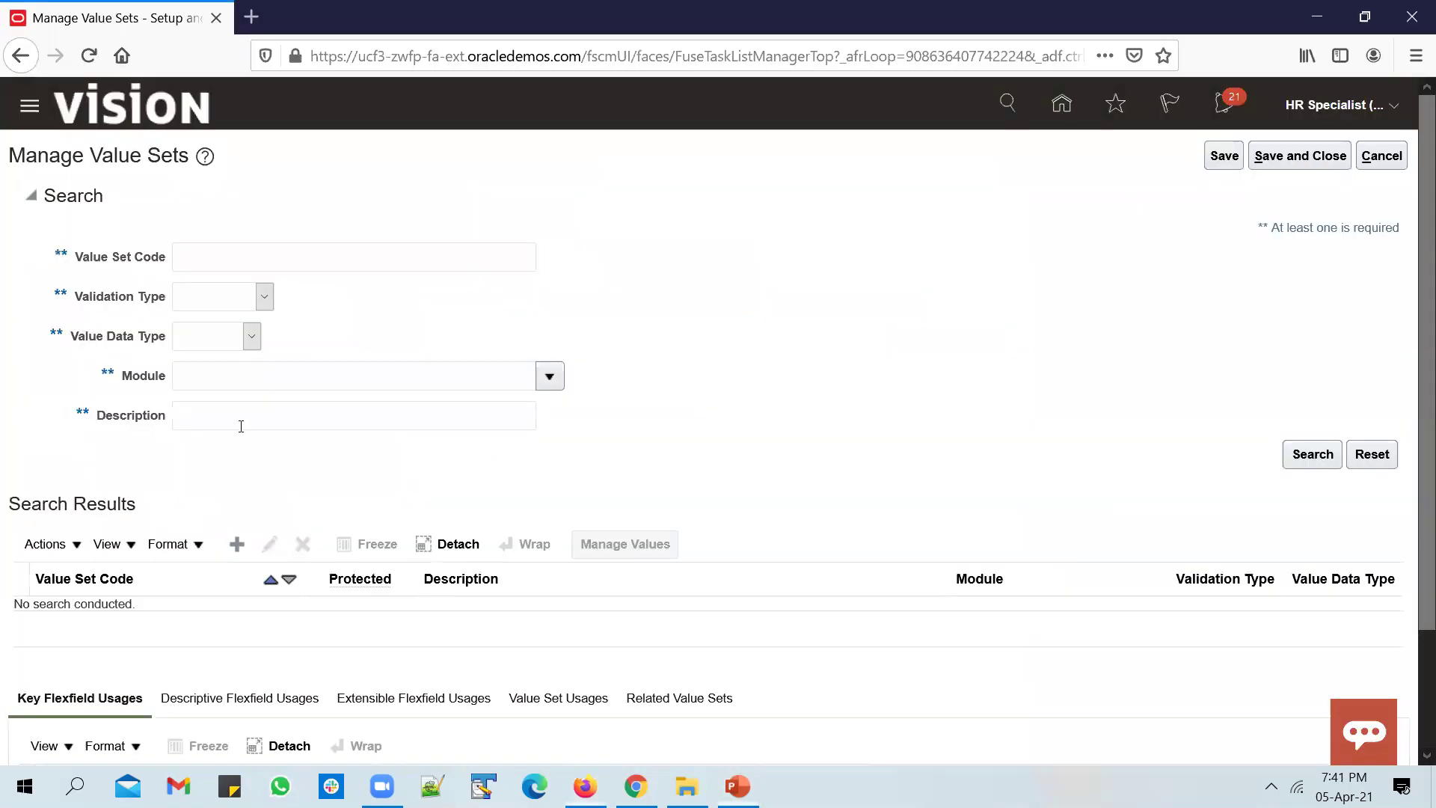
pyautogui.hotkey('alt', 'Tab')
pyautogui.press('Tab')
pyautogui.press('Tab')
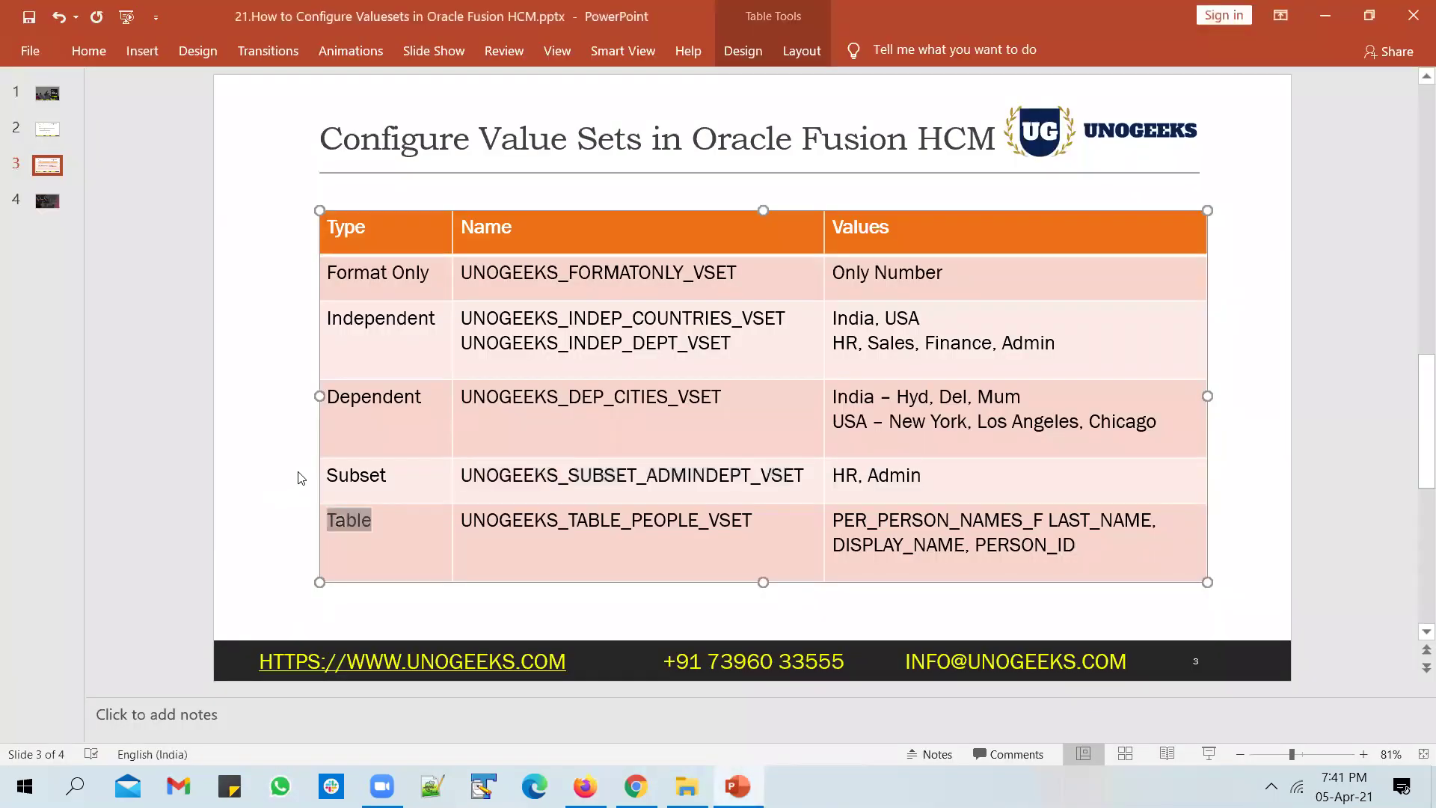
pyautogui.press('Tab')
pyautogui.hotkey('ctrl', 'c')
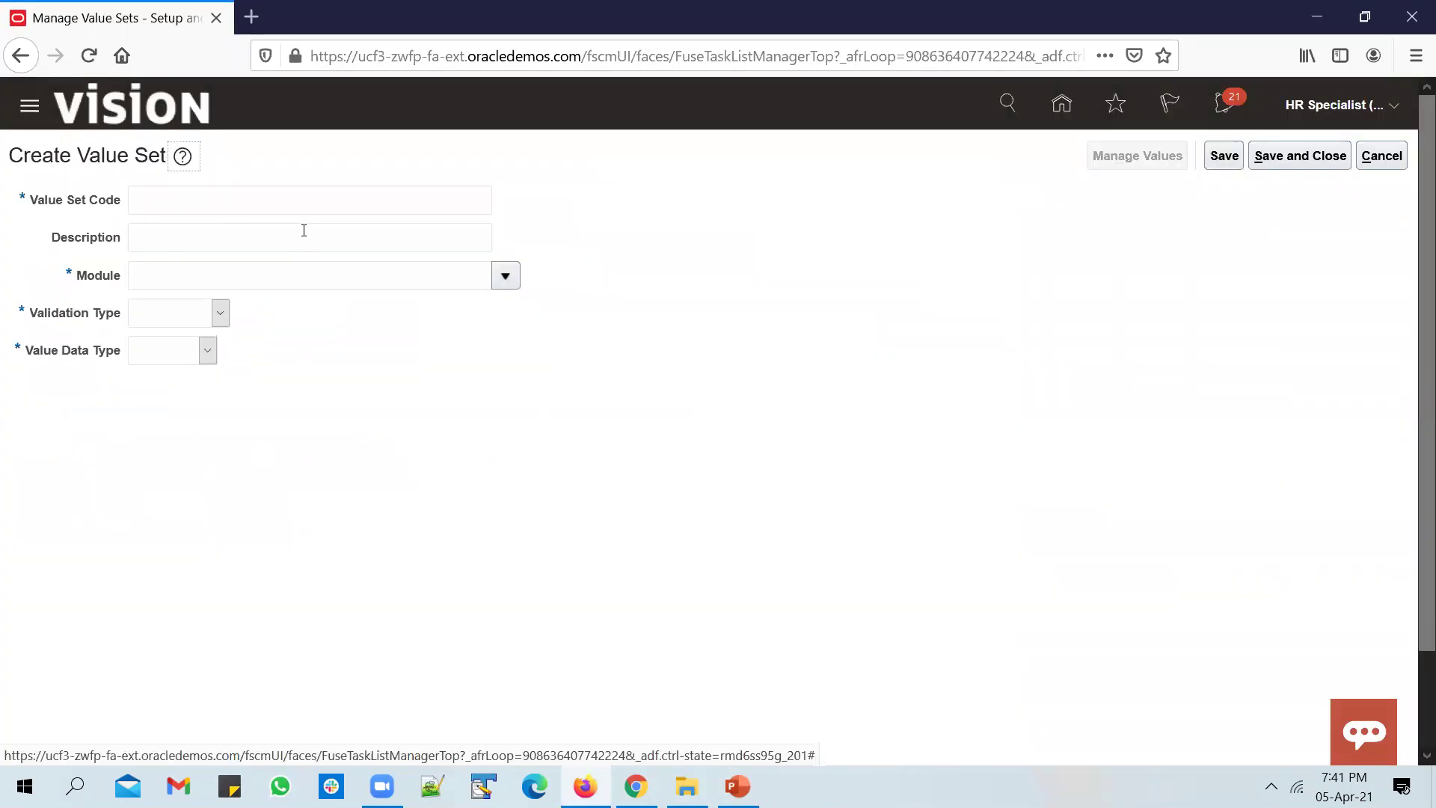
pyautogui.click(289, 197)
pyautogui.hotkey('ctrl', 'v')
# Assign the Application Common module to the new value set, with validation type Table and value data type Character.
pyautogui.click(505, 276)
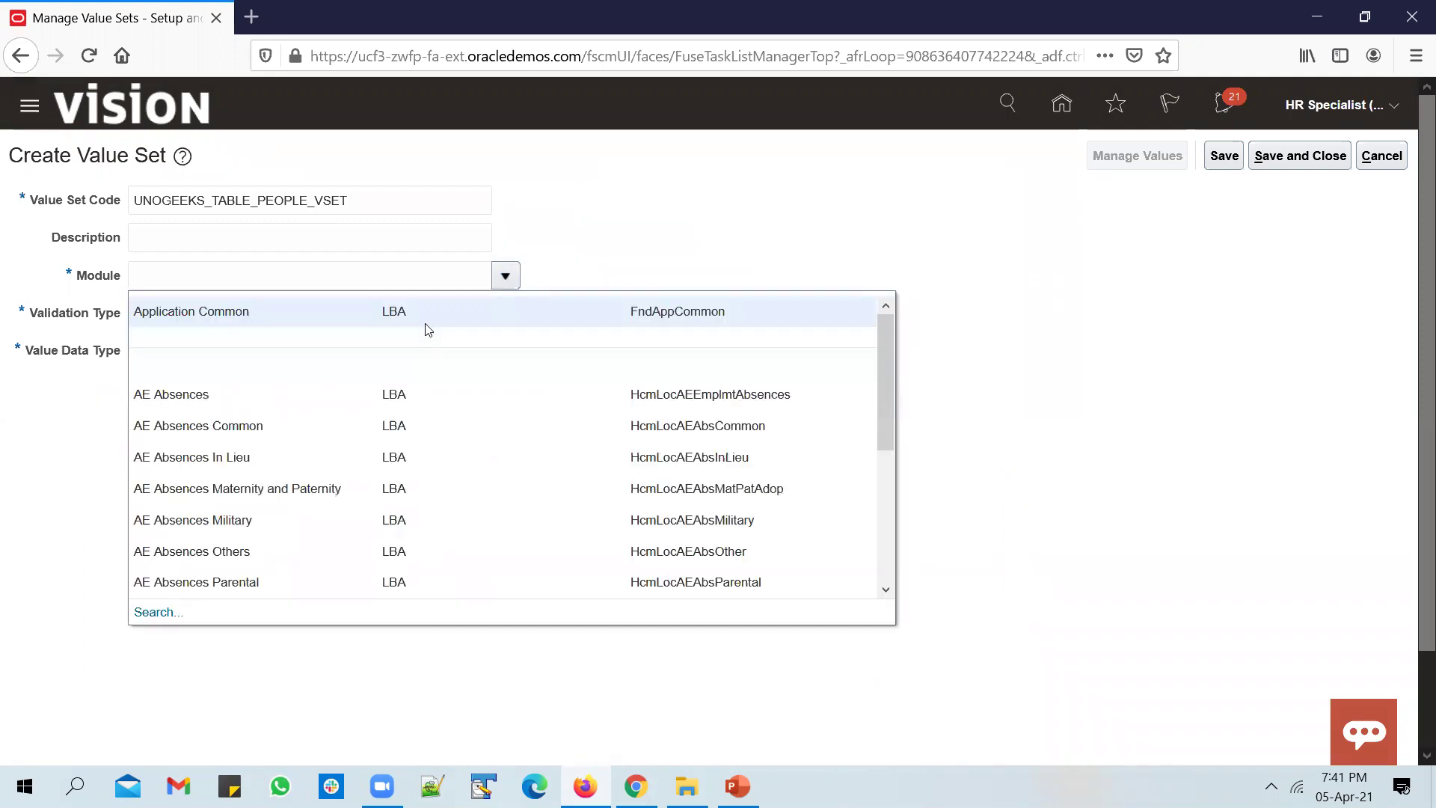
pyautogui.click(432, 312)
pyautogui.click(221, 313)
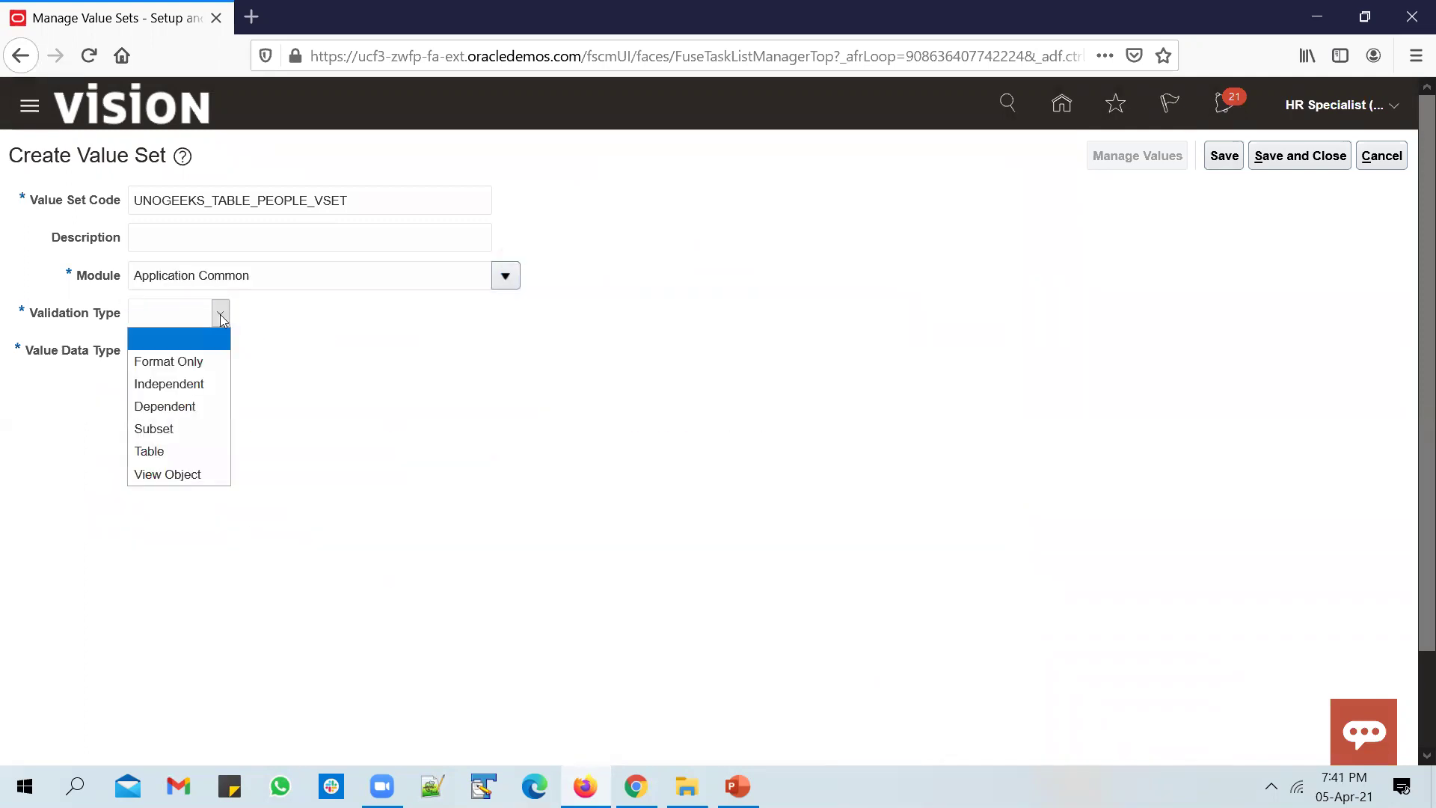
pyautogui.click(211, 426)
pyautogui.click(265, 316)
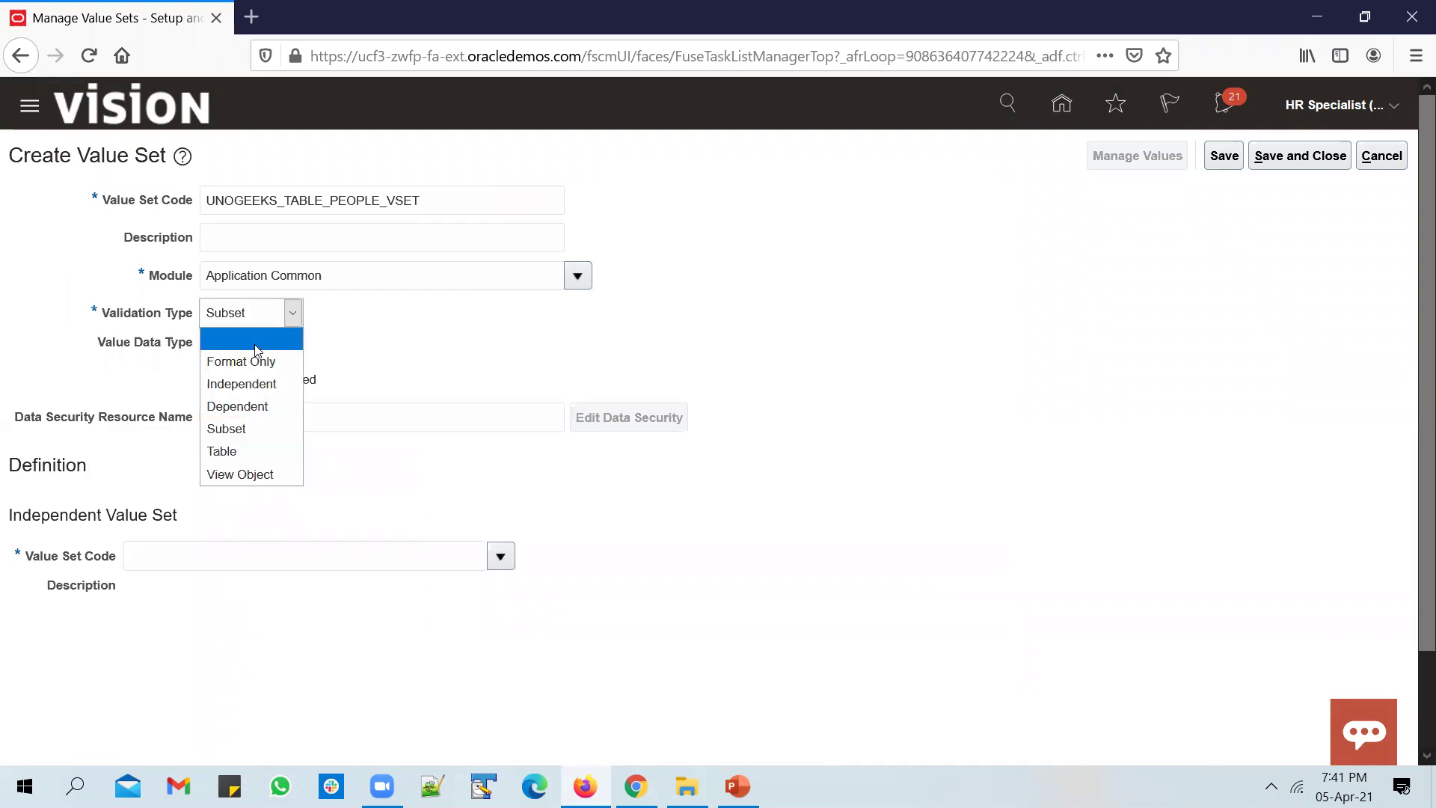
pyautogui.click(263, 452)
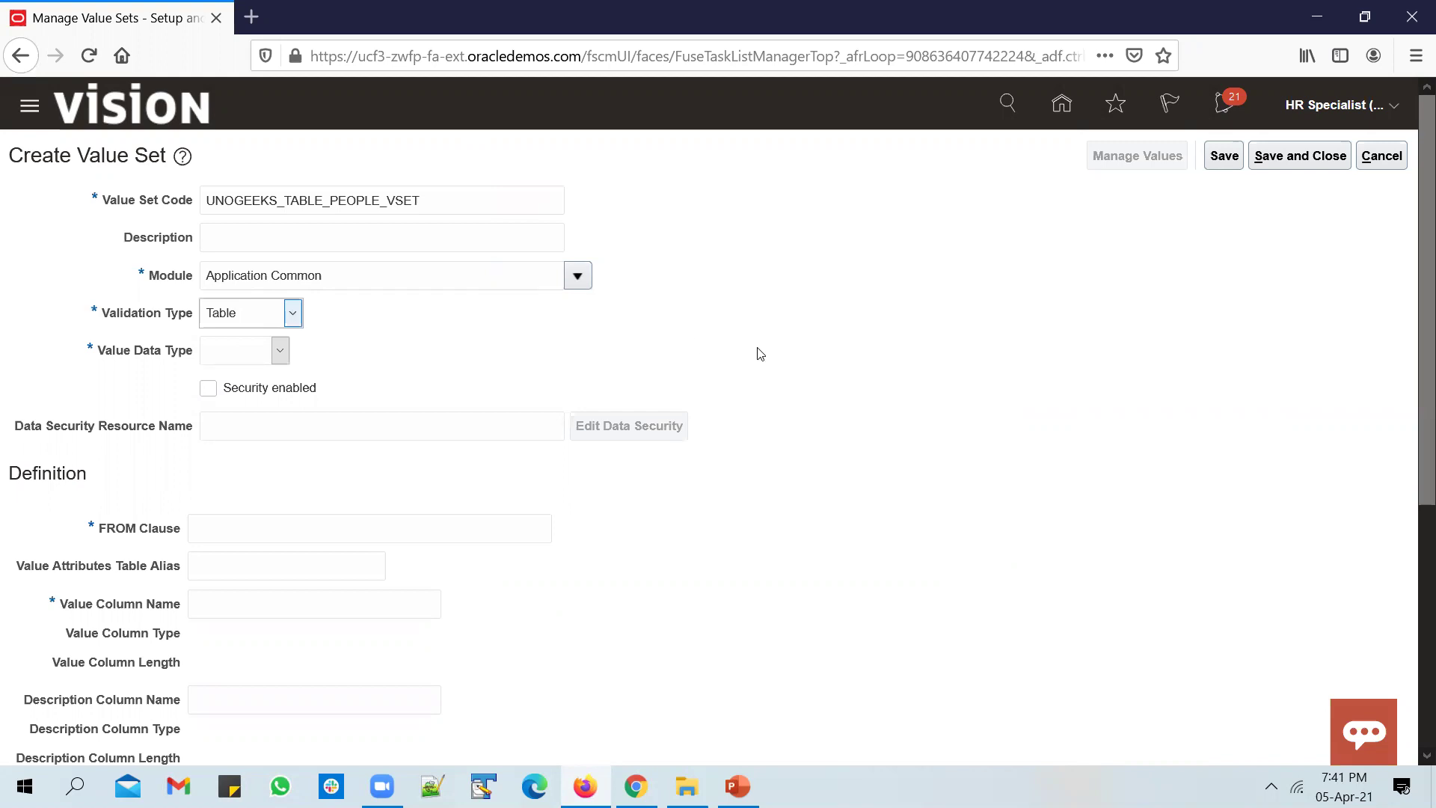
pyautogui.click(265, 356)
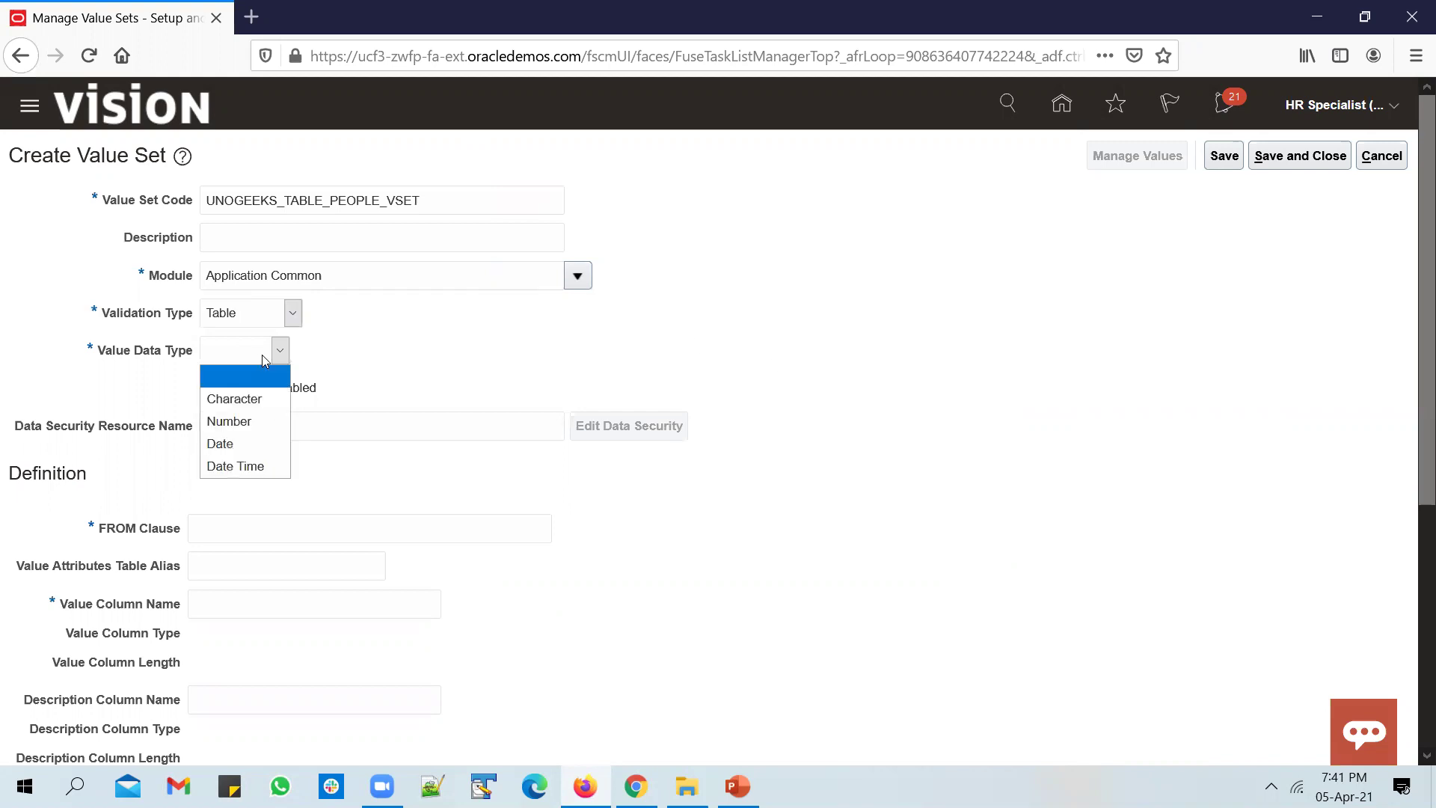
pyautogui.click(266, 398)
# Copy the table name PER_PERSON_NAMES_F from the PowerPoint slide into the value set's FROM Clause in the browser.
pyautogui.click(258, 525)
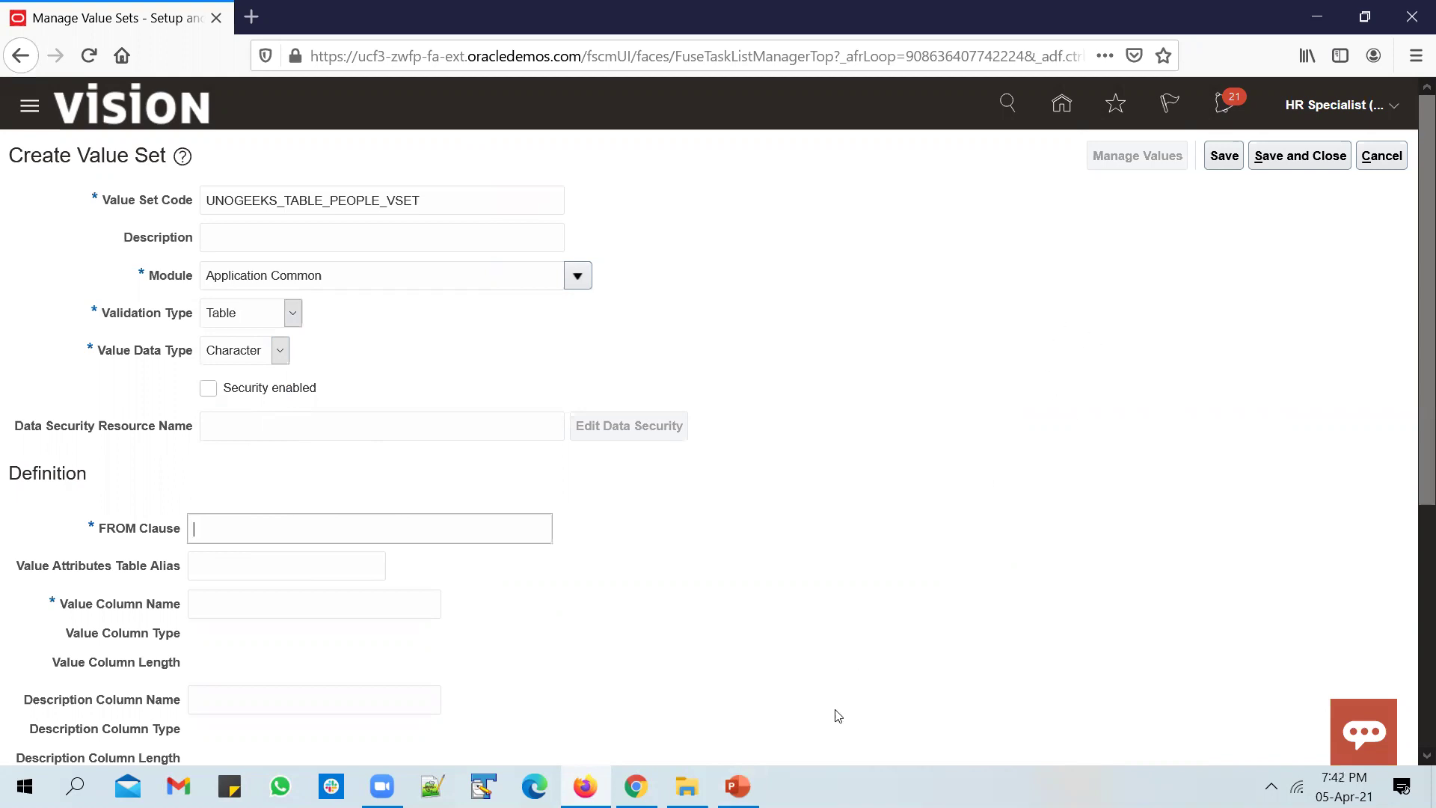
pyautogui.click(723, 786)
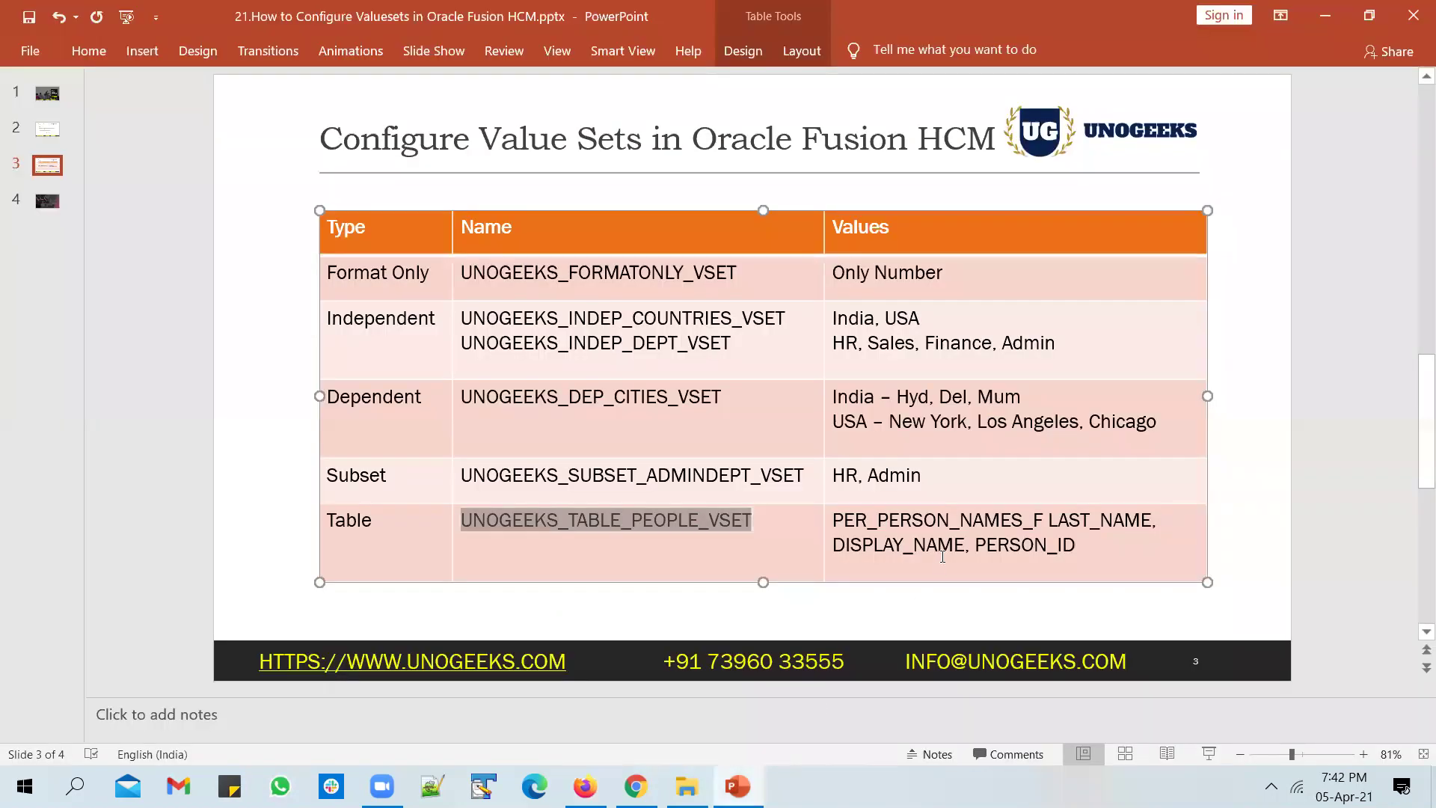
pyautogui.click(833, 518)
pyautogui.keyDown('shift'); pyautogui.click(1039, 520); pyautogui.keyUp('shift')
pyautogui.hotkey('ctrl', 'c')
pyautogui.hotkey('alt', 'Tab')
pyautogui.click(315, 521)
pyautogui.hotkey('ctrl', 'v')
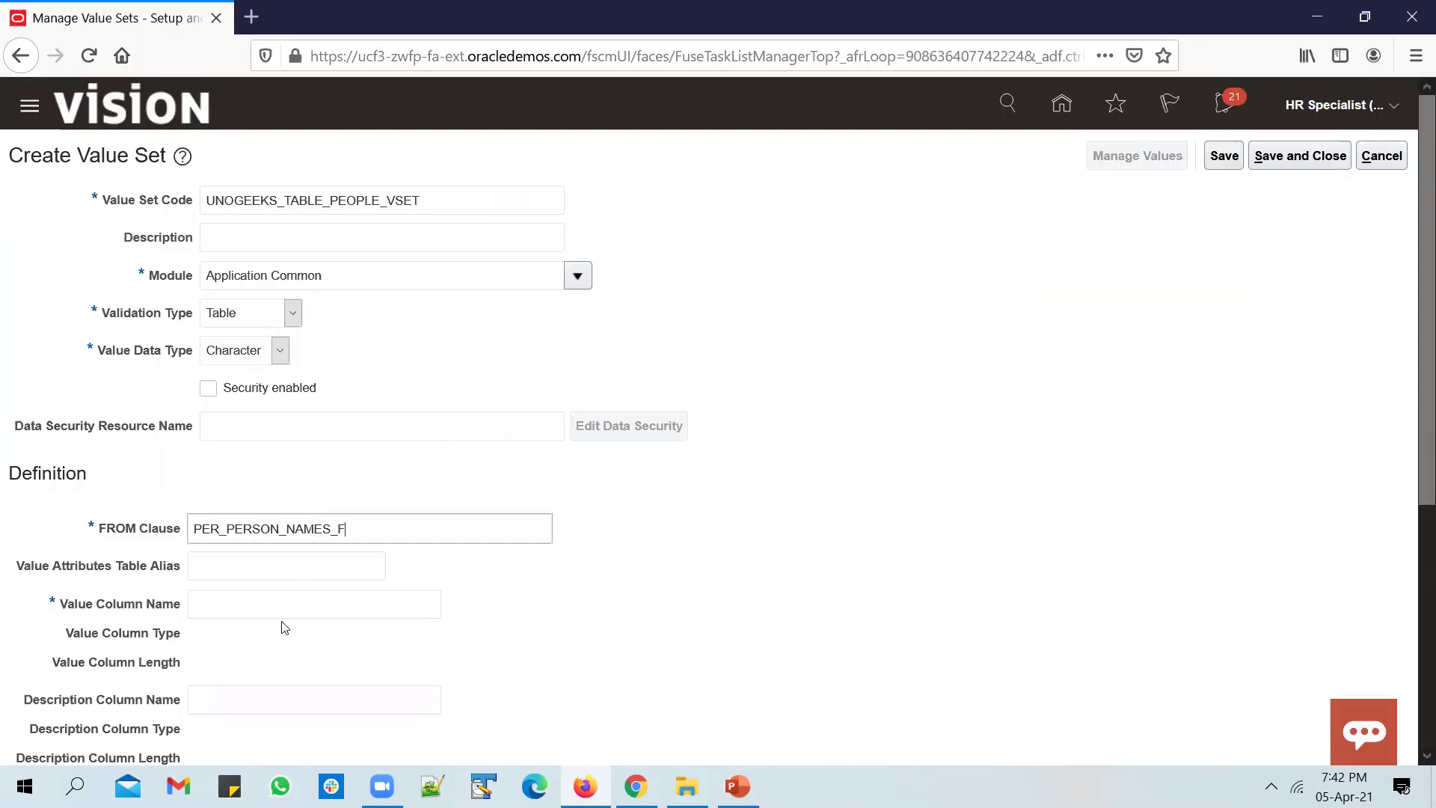
# Set the Value Column Name to LAST_NAME, copied from the Table row of the PowerPoint slide.
pyautogui.click(281, 601)
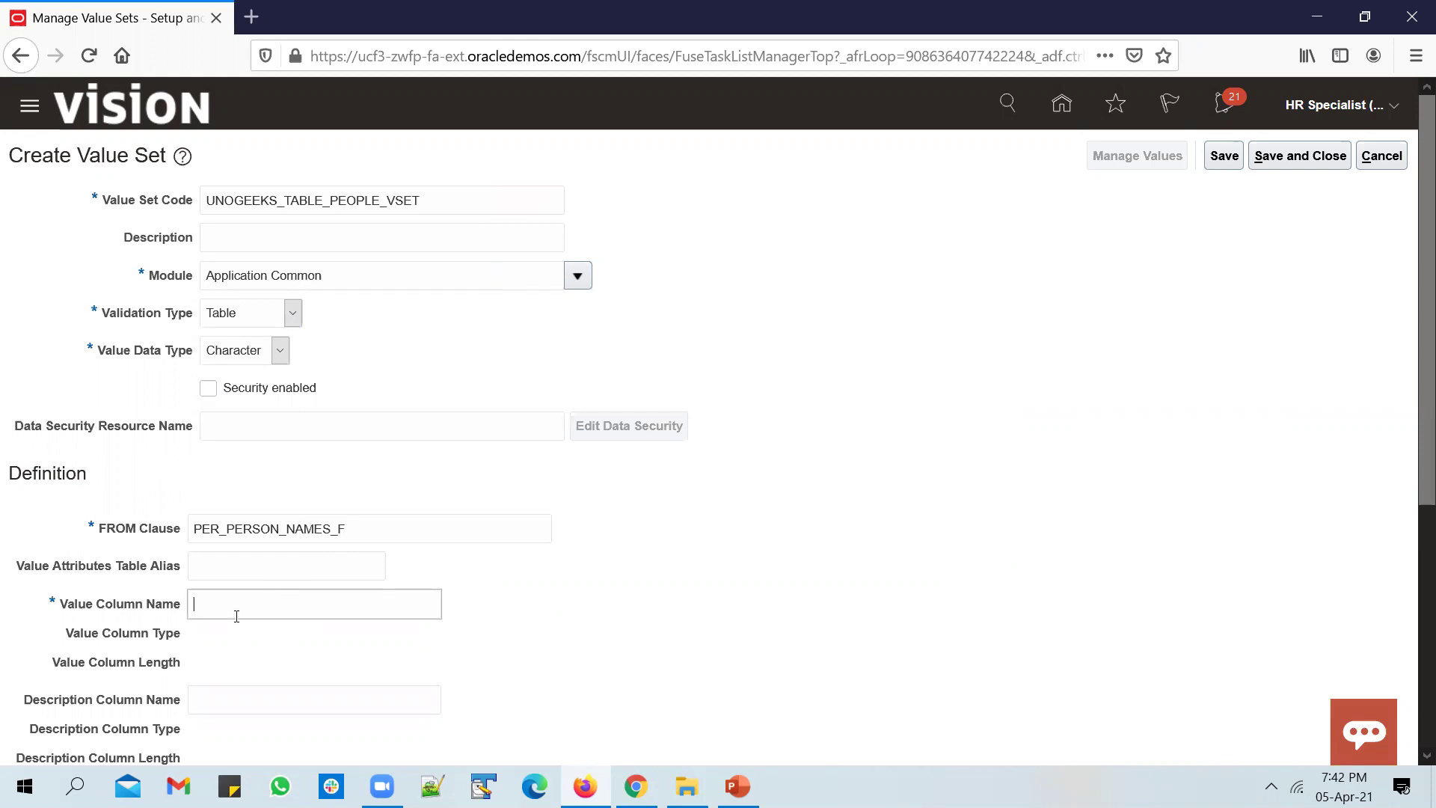
pyautogui.hotkey('alt', 'Tab')
pyautogui.moveTo(1049, 517); pyautogui.dragTo(1139, 520)
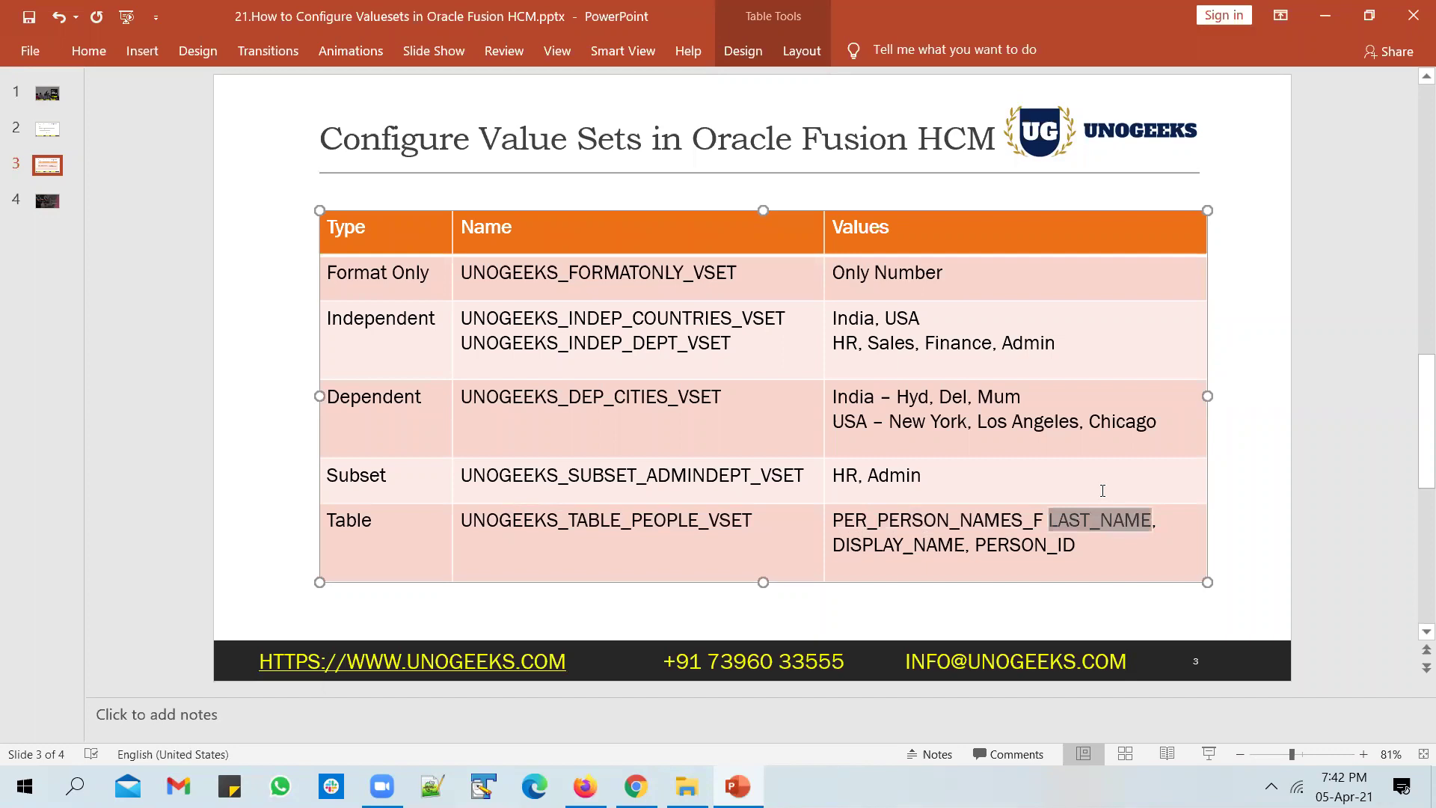
pyautogui.hotkey('ctrl', 'c')
pyautogui.hotkey('alt', 'Tab')
pyautogui.hotkey('ctrl', 'v')
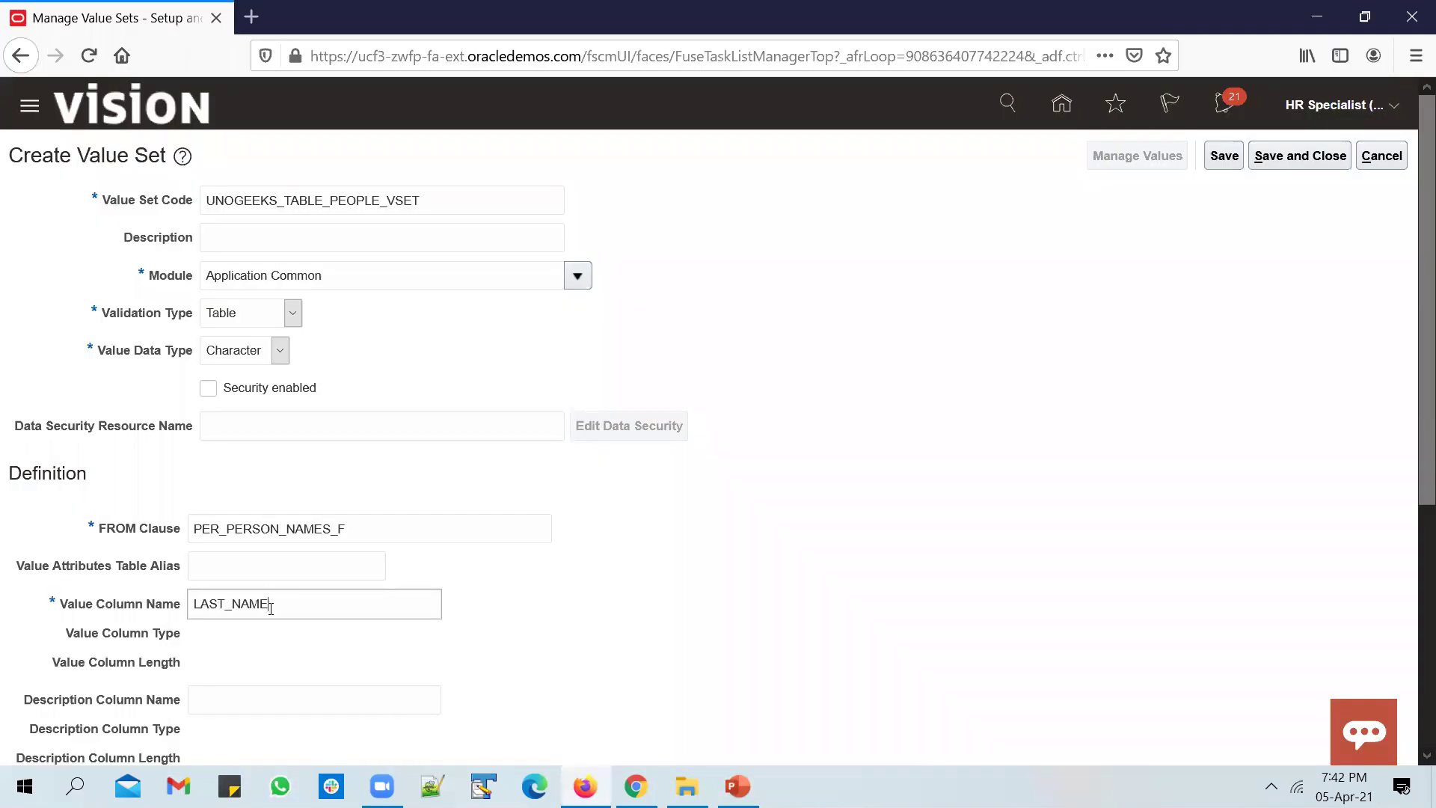
pyautogui.press('Tab')
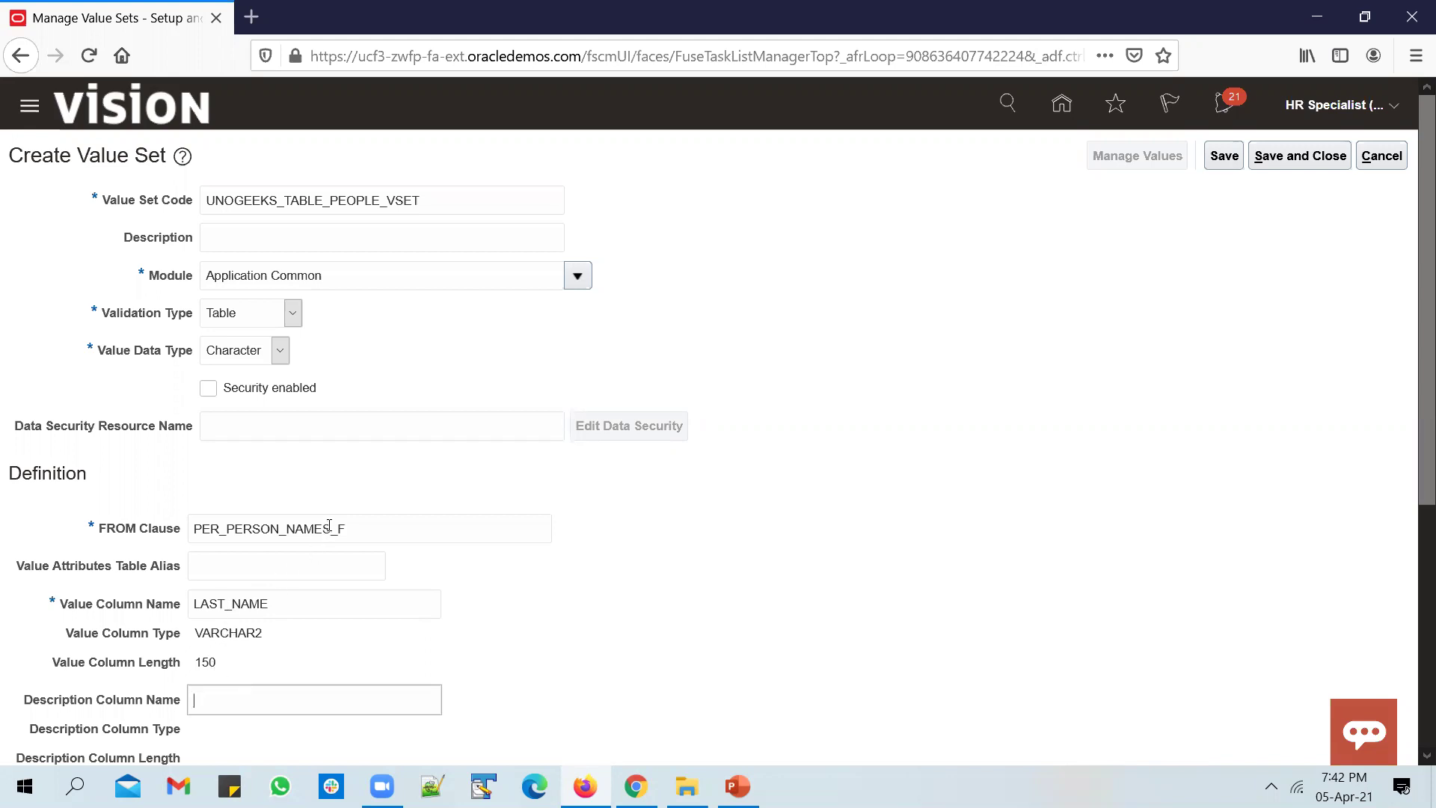
# Set the Description Column Name to DISPLAY_NAME, copied from the Table row of the PowerPoint slide.
pyautogui.scroll(-3, 329, 526)
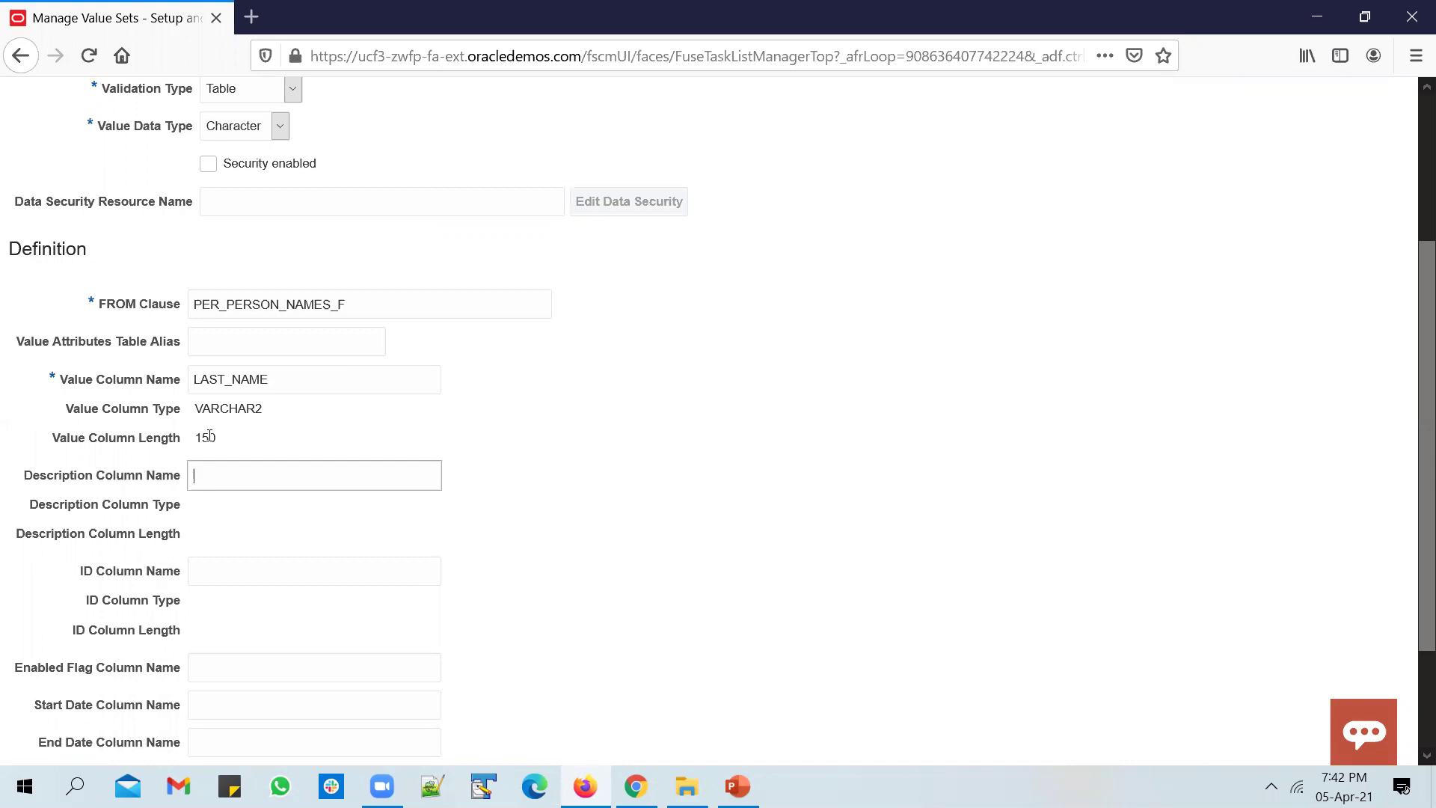
pyautogui.hotkey('alt', 'Tab')
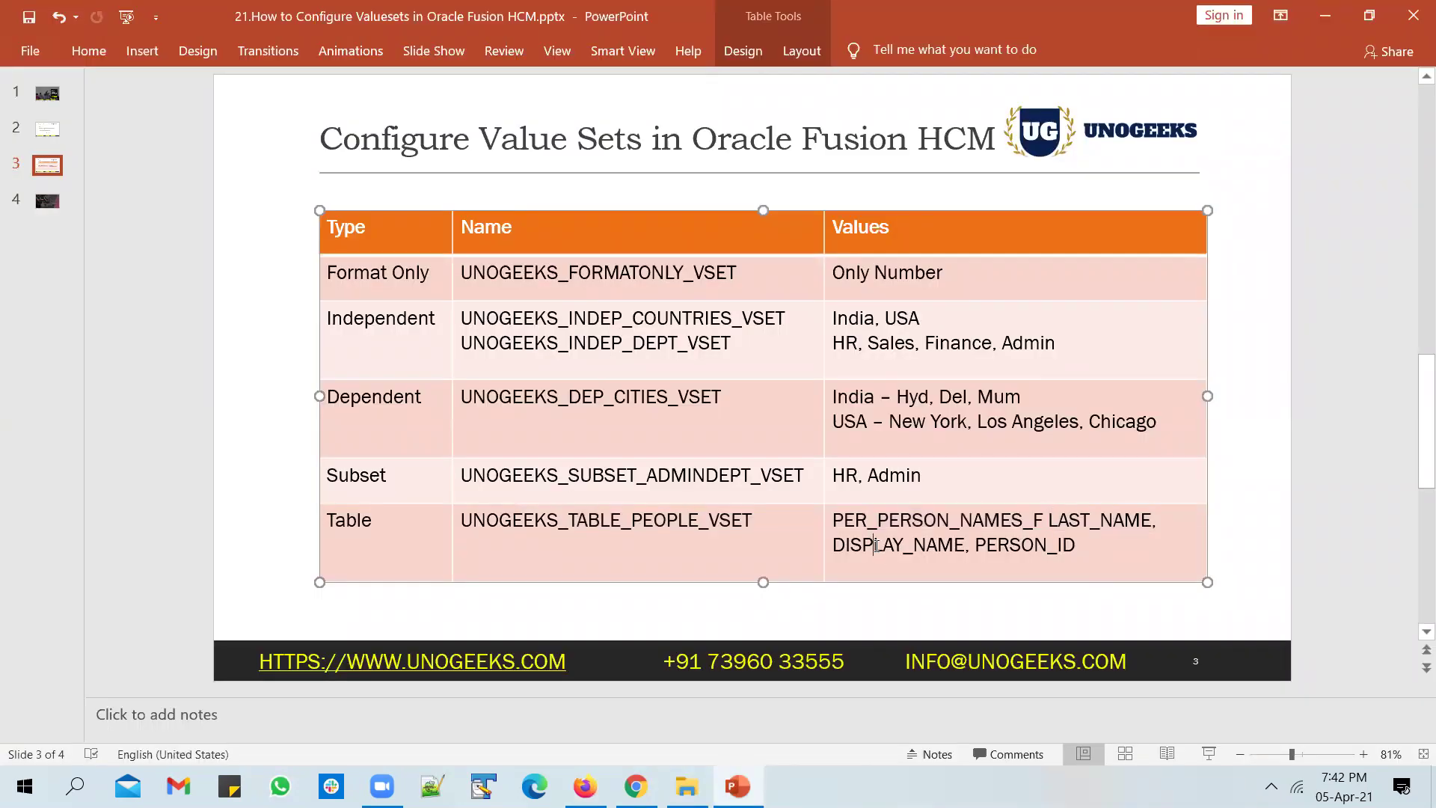
pyautogui.doubleClick(880, 552)
pyautogui.keyDown('shift'); pyautogui.click(957, 560); pyautogui.keyUp('shift')
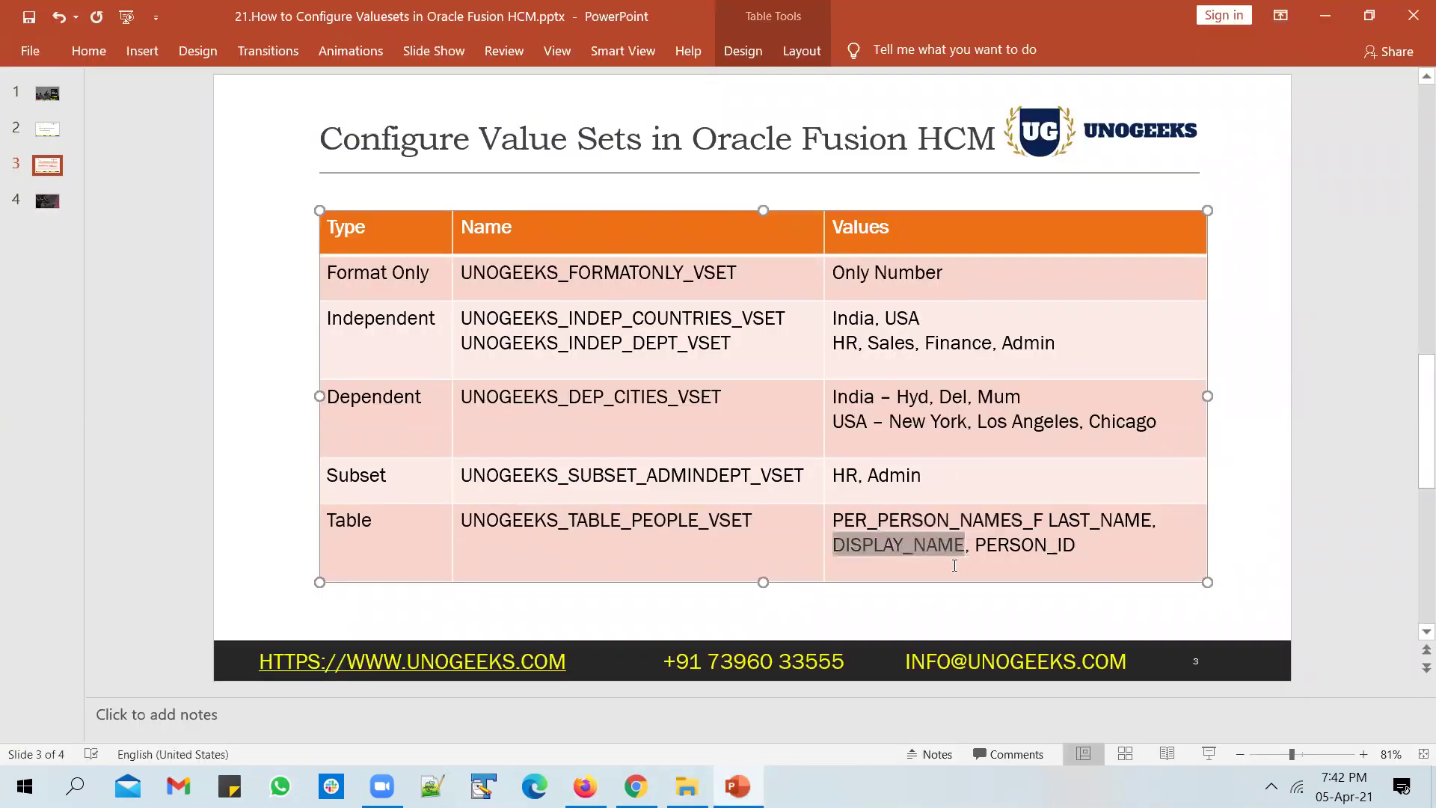
pyautogui.hotkey('ctrl', 'c')
pyautogui.hotkey('alt', 'Tab')
pyautogui.hotkey('ctrl', 'v')
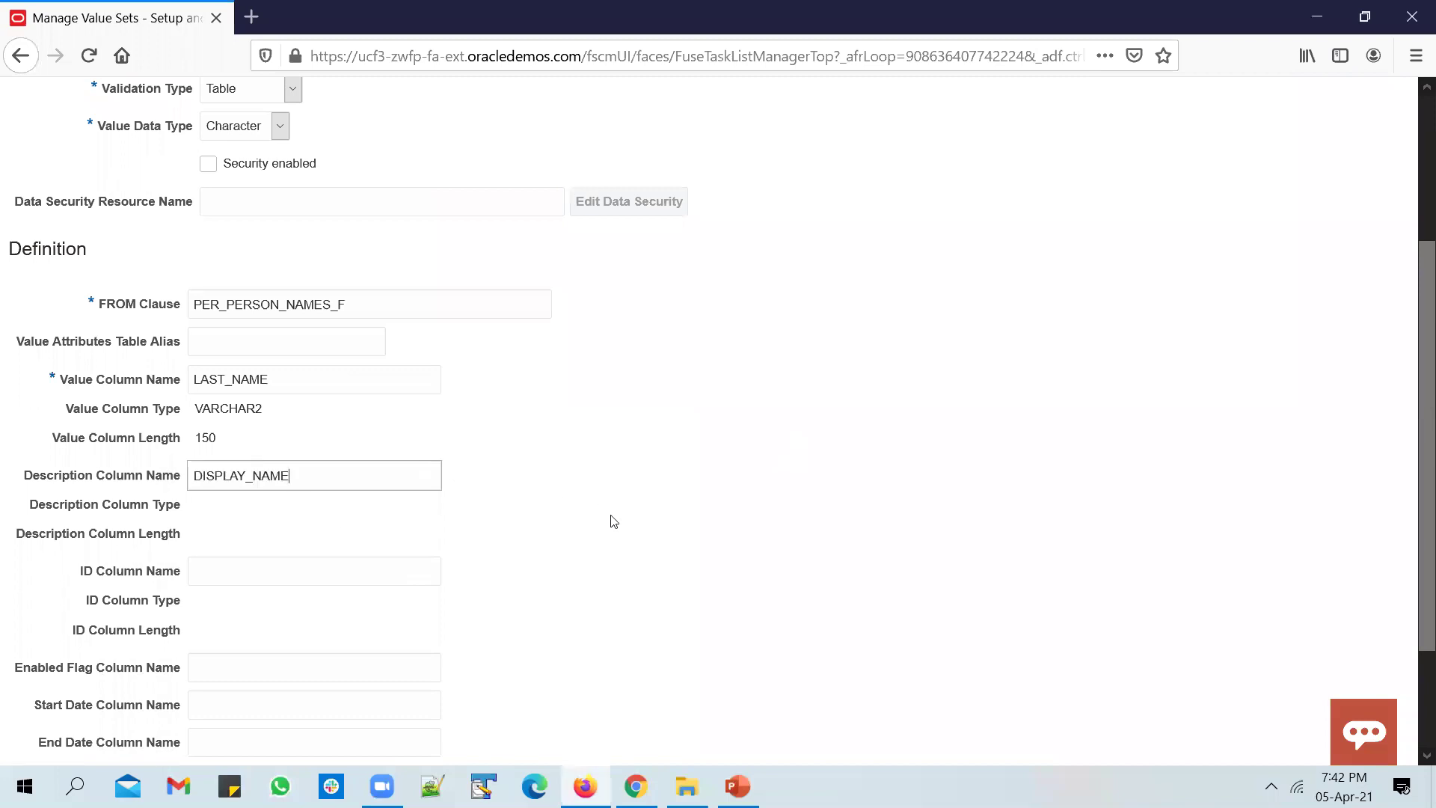
pyautogui.press('Tab')
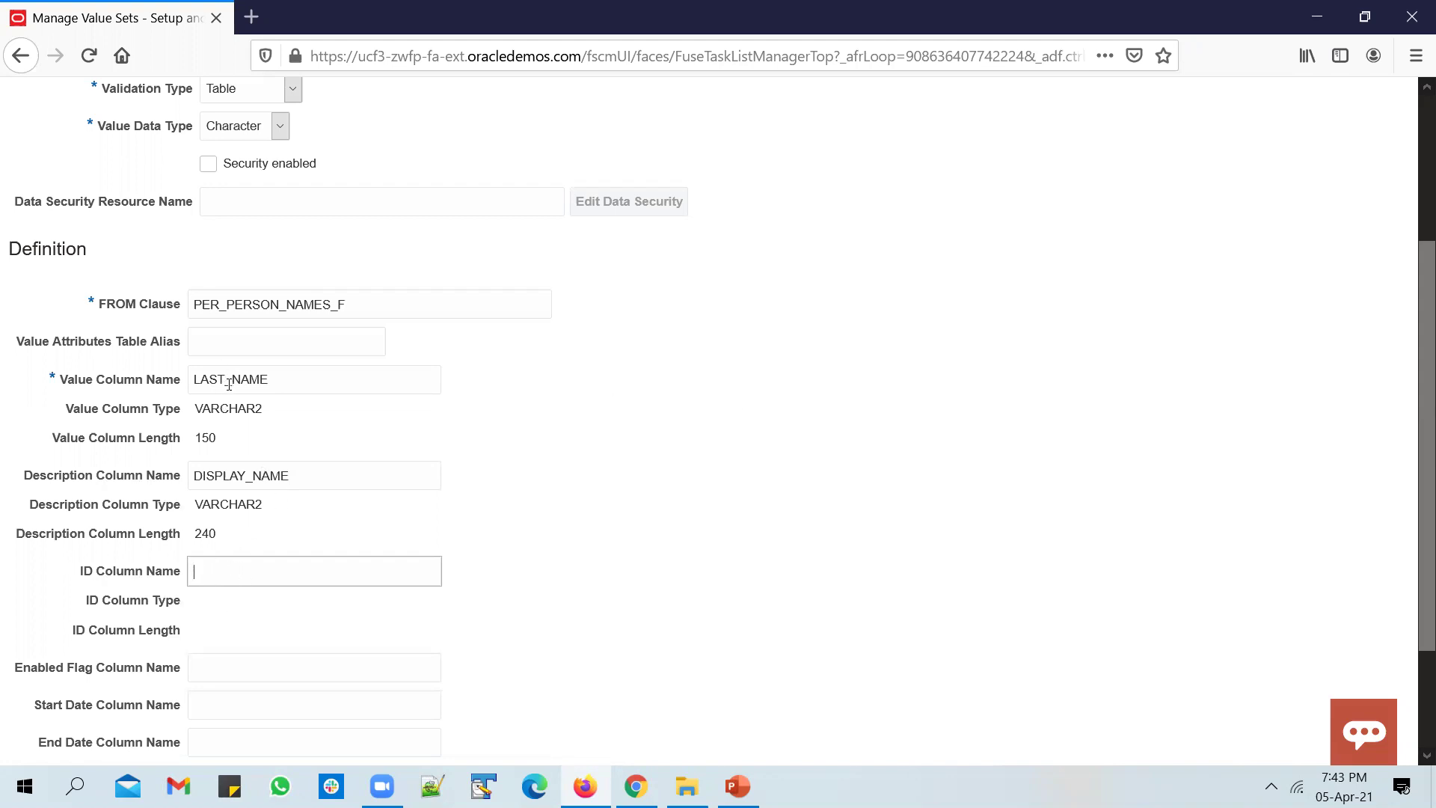
# Set the ID Column Name to PERSON_ID, copied from the Table row of the PowerPoint slide.
pyautogui.hotkey('alt', 'Tab')
pyautogui.click(997, 555)
pyautogui.doubleClick(997, 554)
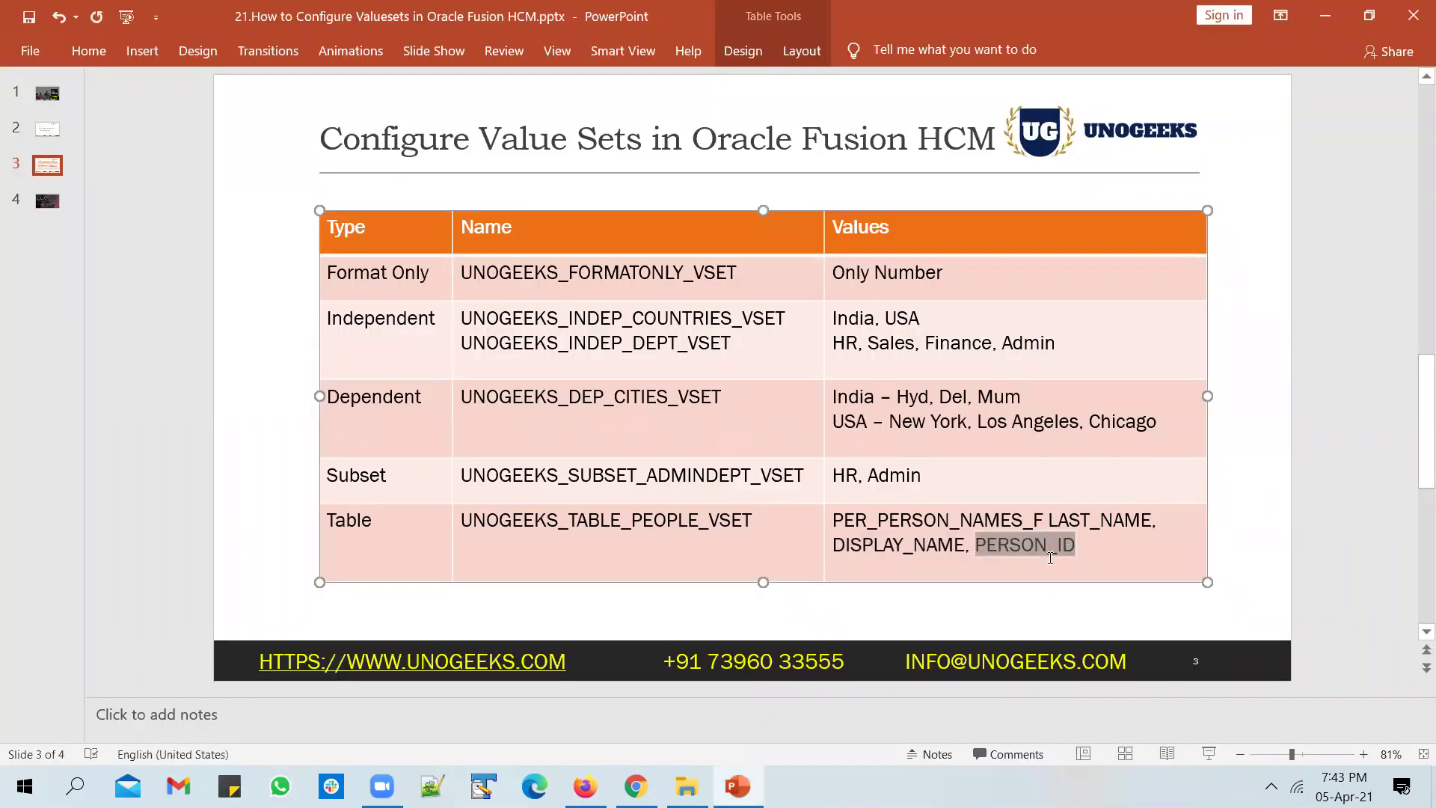
pyautogui.hotkey('ctrl', 'c')
pyautogui.hotkey('alt', 'Tab')
pyautogui.hotkey('ctrl', 'v')
pyautogui.press('Tab')
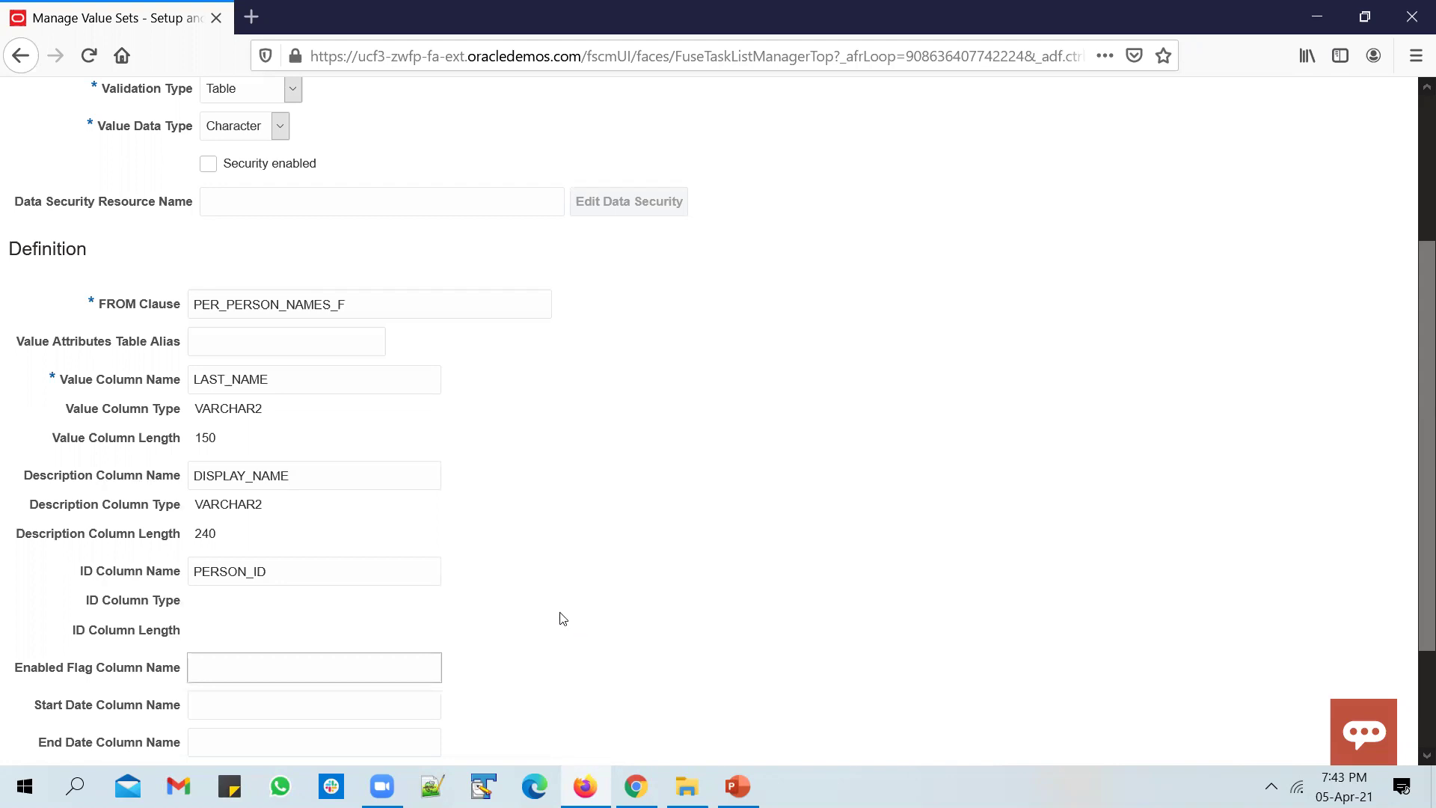
# Review the FROM, WHERE and ORDER BY clauses, leave the last two blank, and save the table value set.
pyautogui.scroll(-2, 562, 618)
pyautogui.click(371, 656)
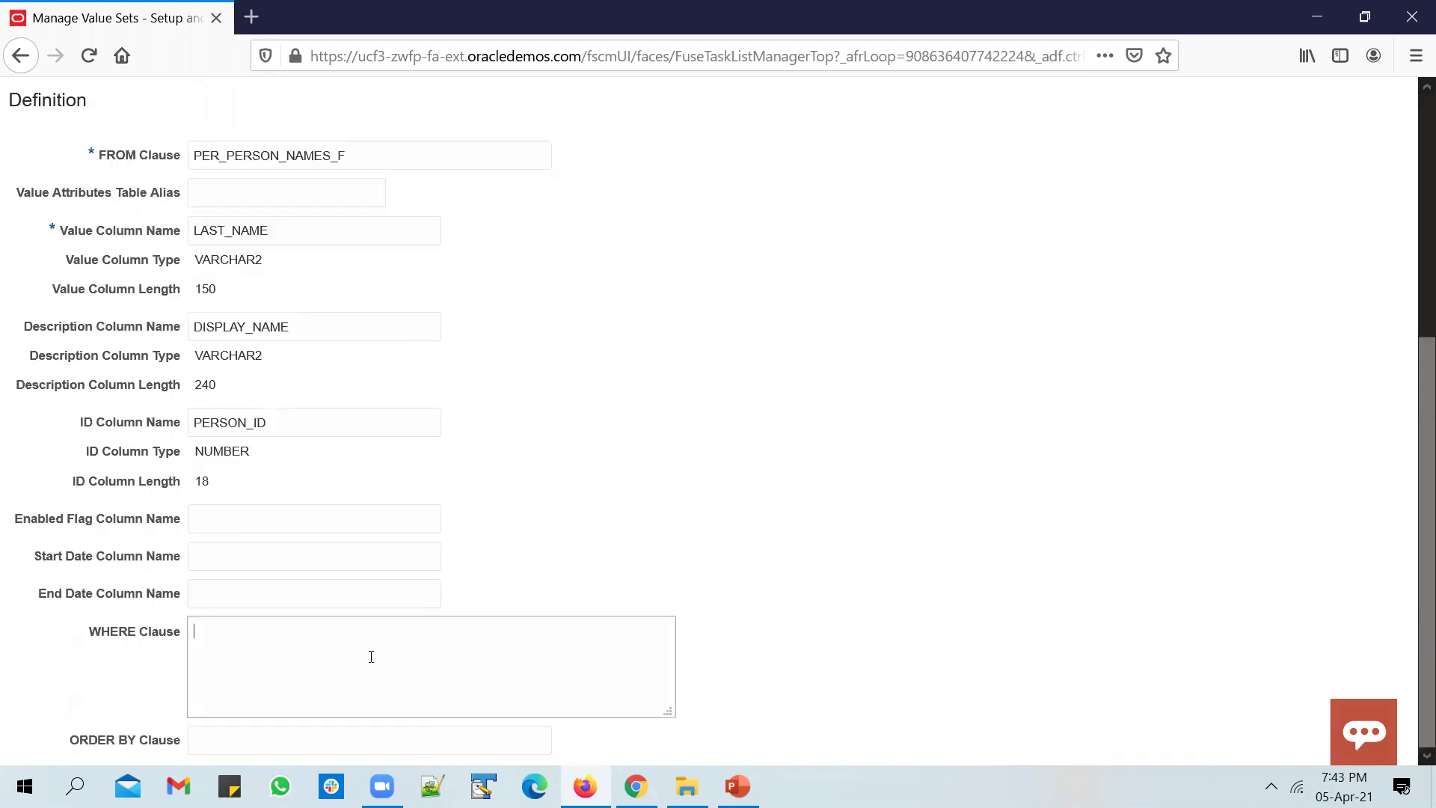
pyautogui.click(279, 741)
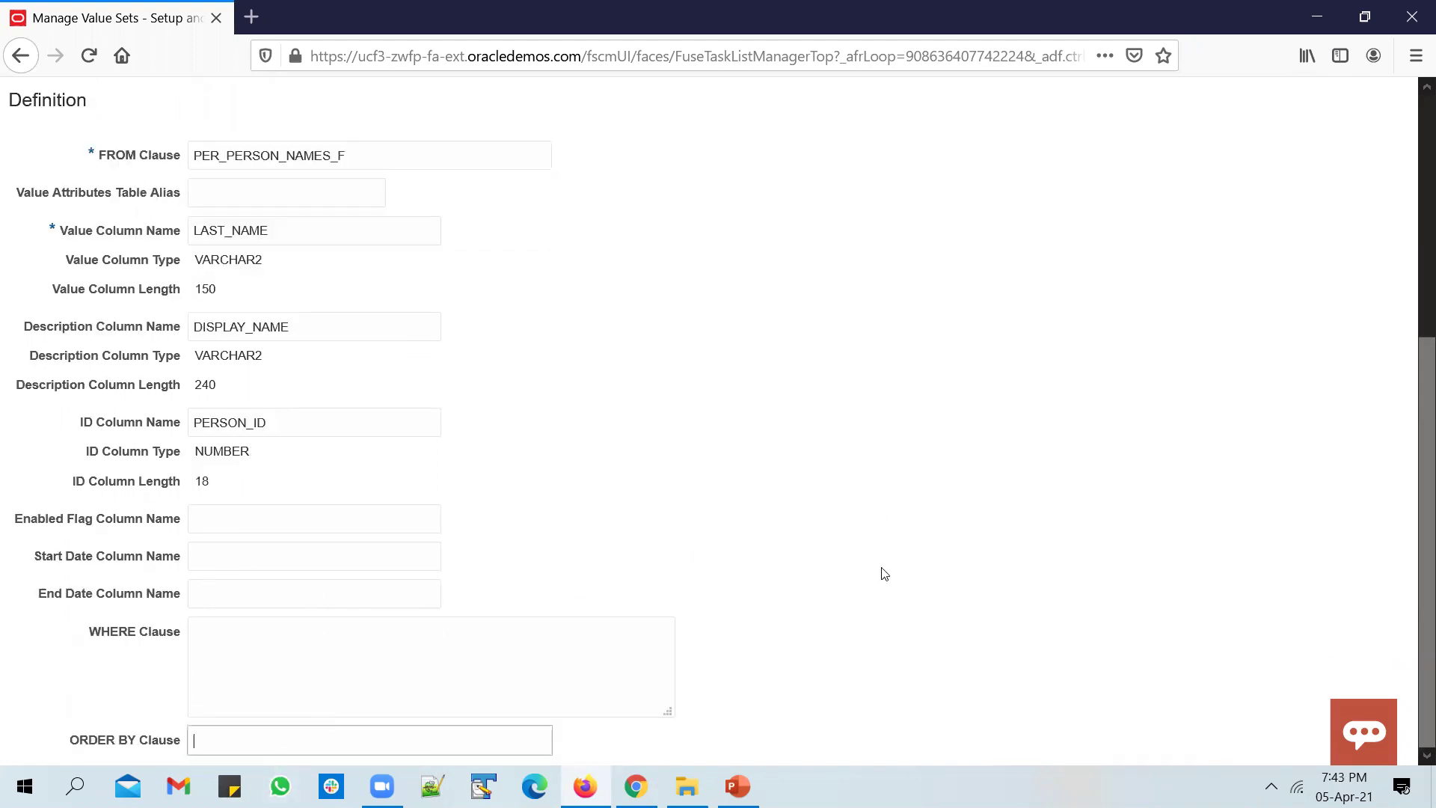
pyautogui.click(285, 670)
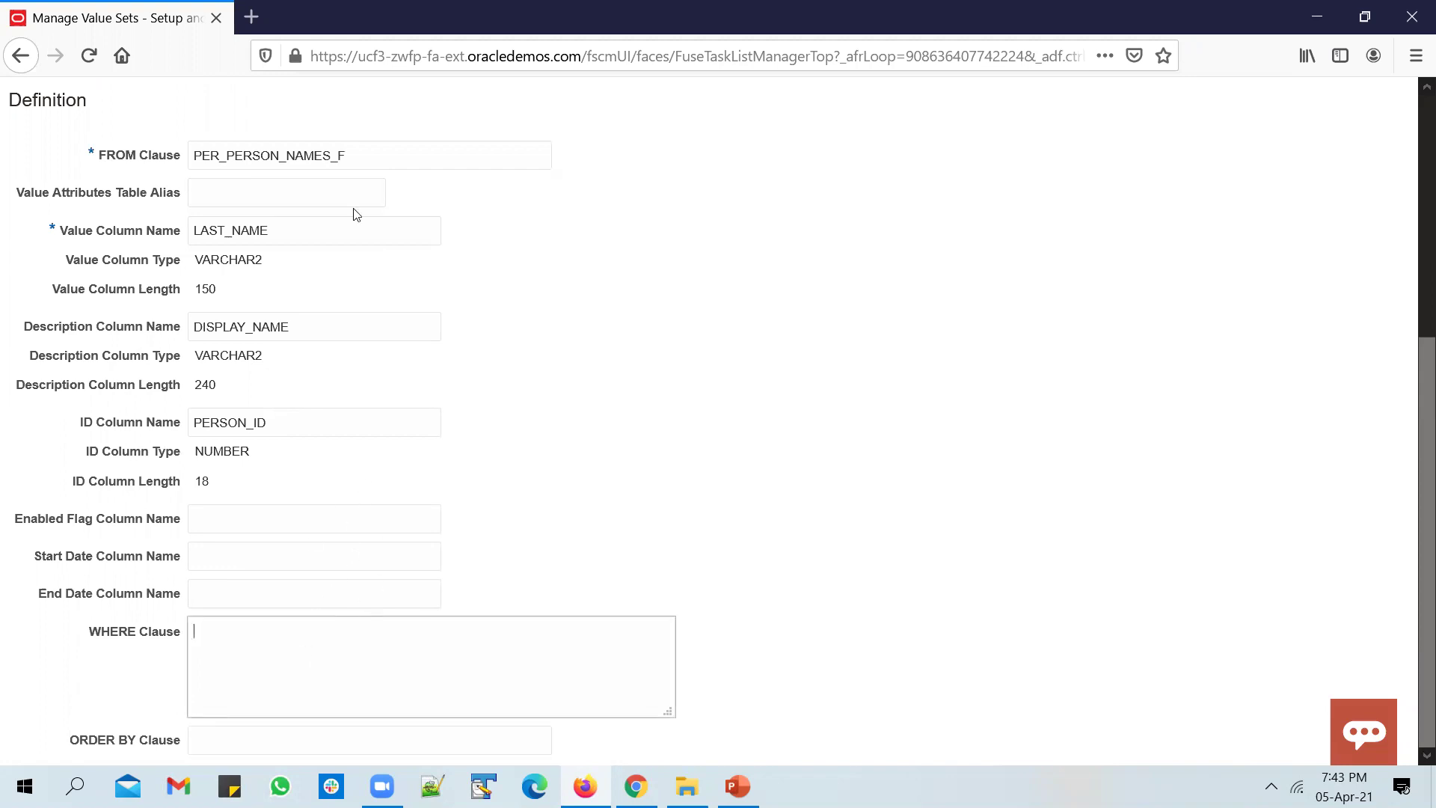
pyautogui.click(379, 156)
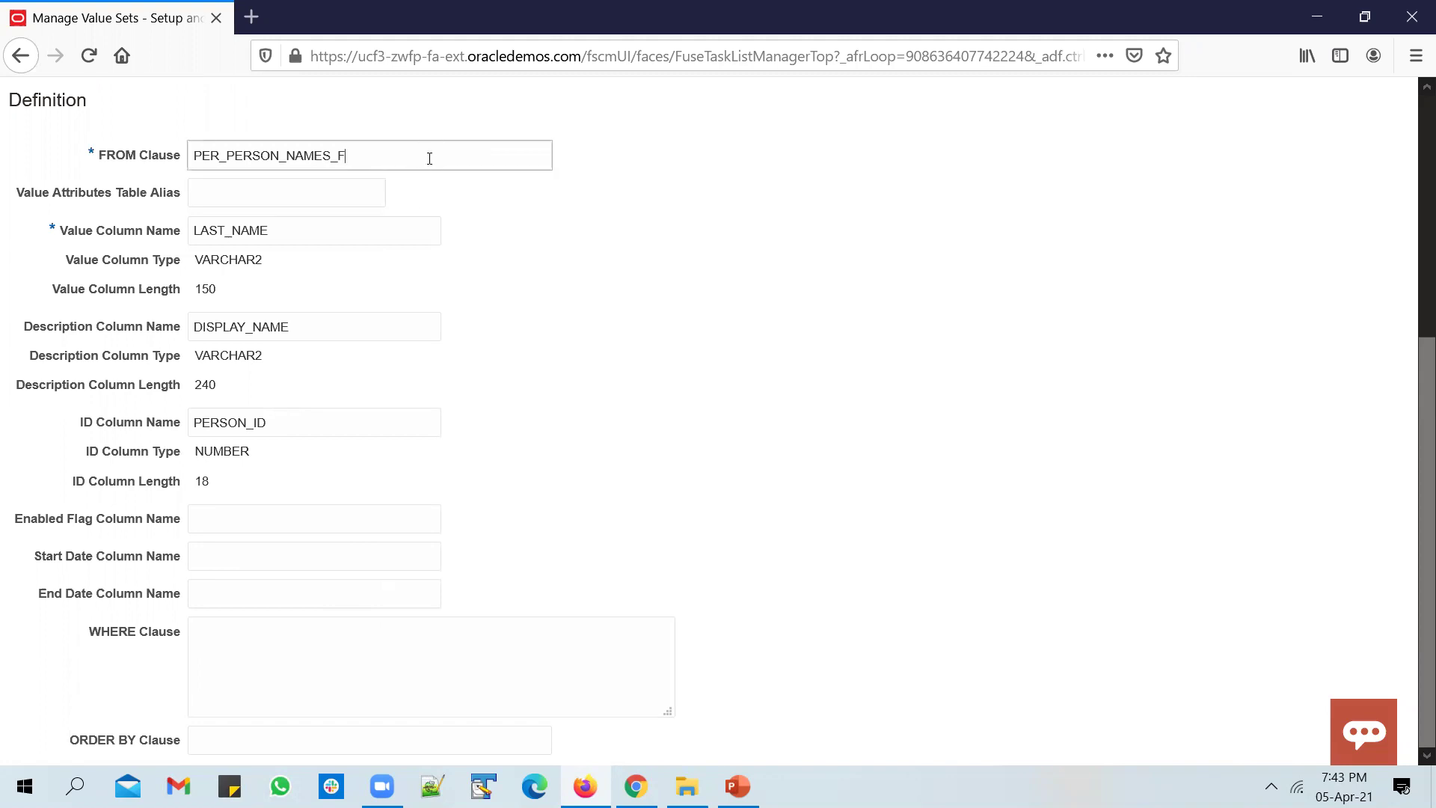
pyautogui.click(336, 686)
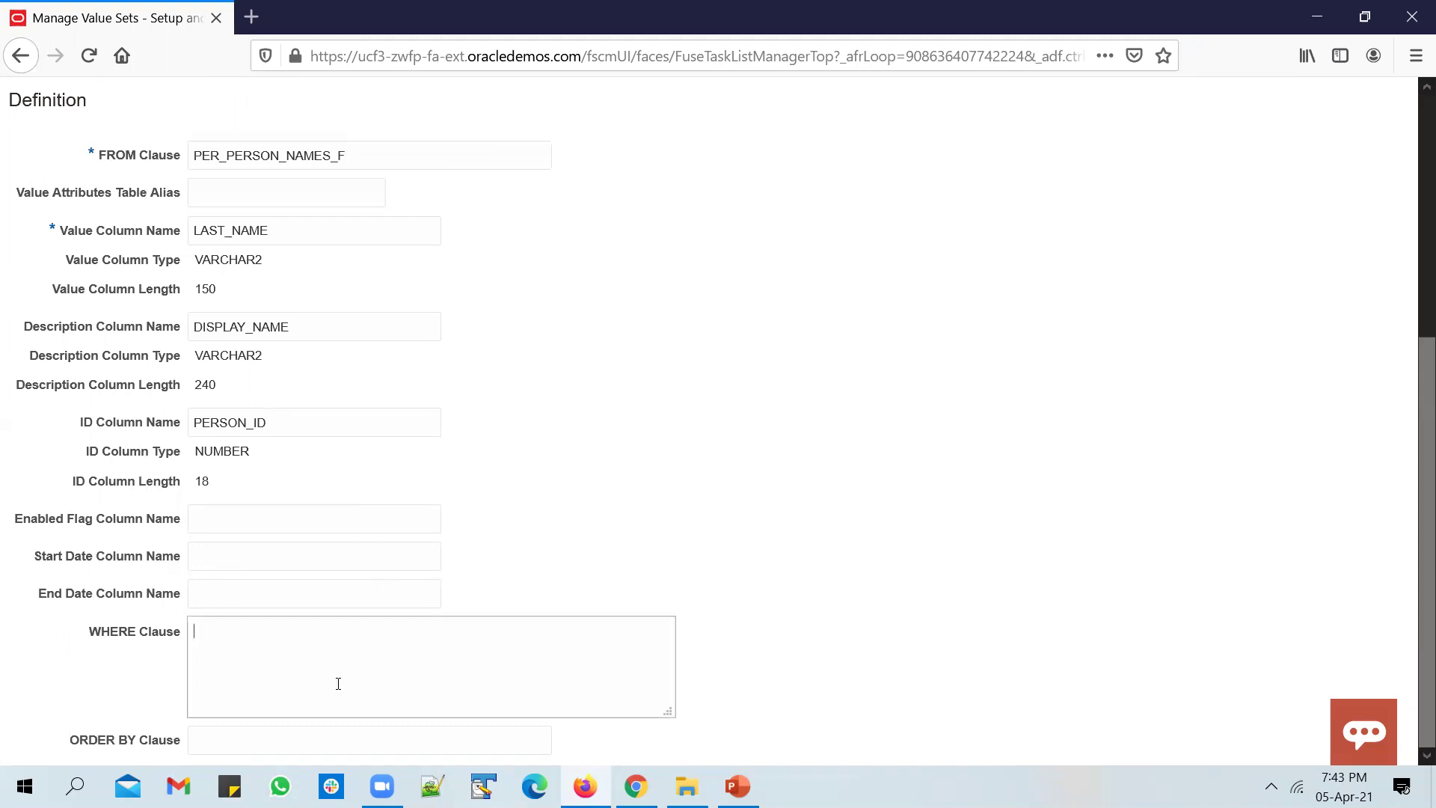
pyautogui.scroll(5, 868, 455)
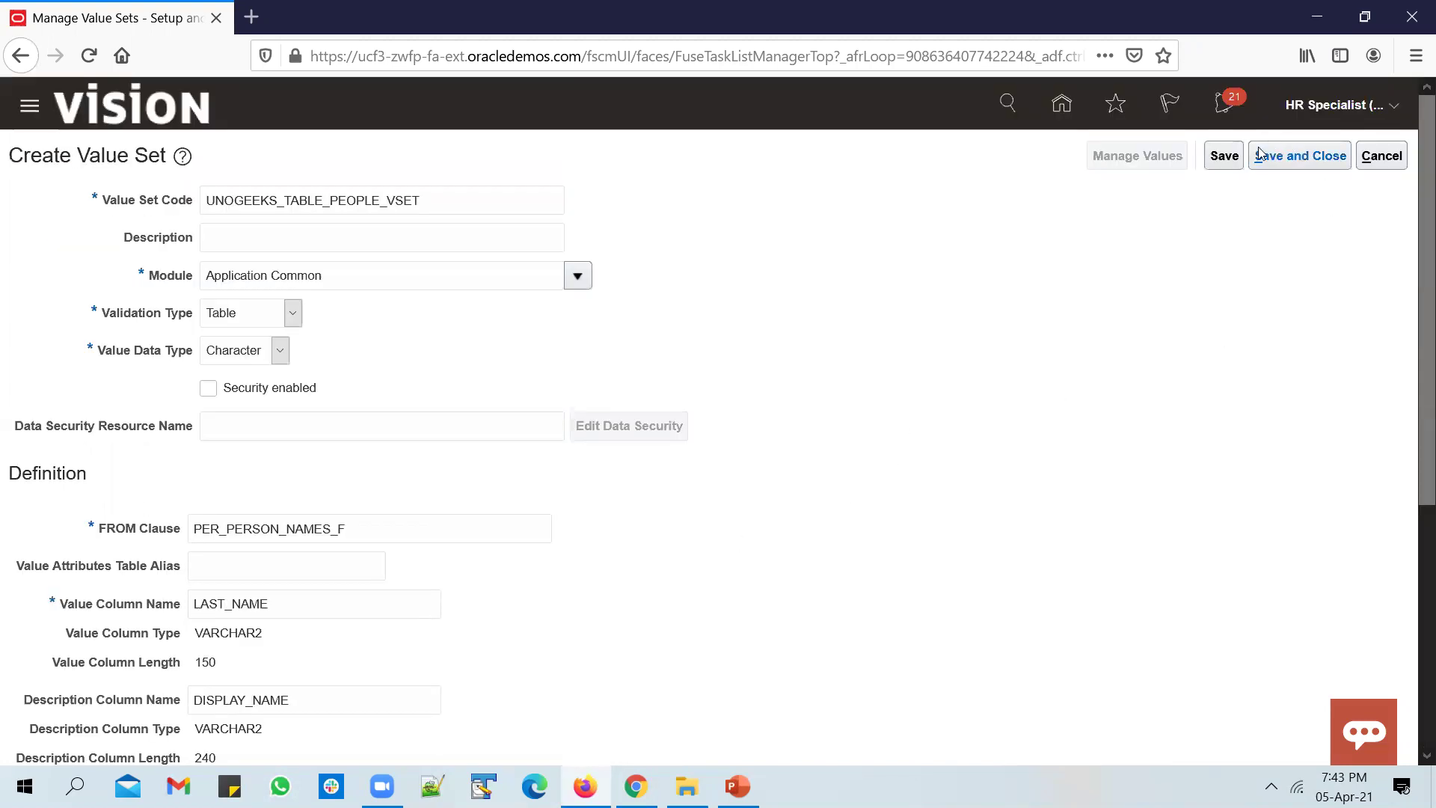
pyautogui.click(1225, 156)
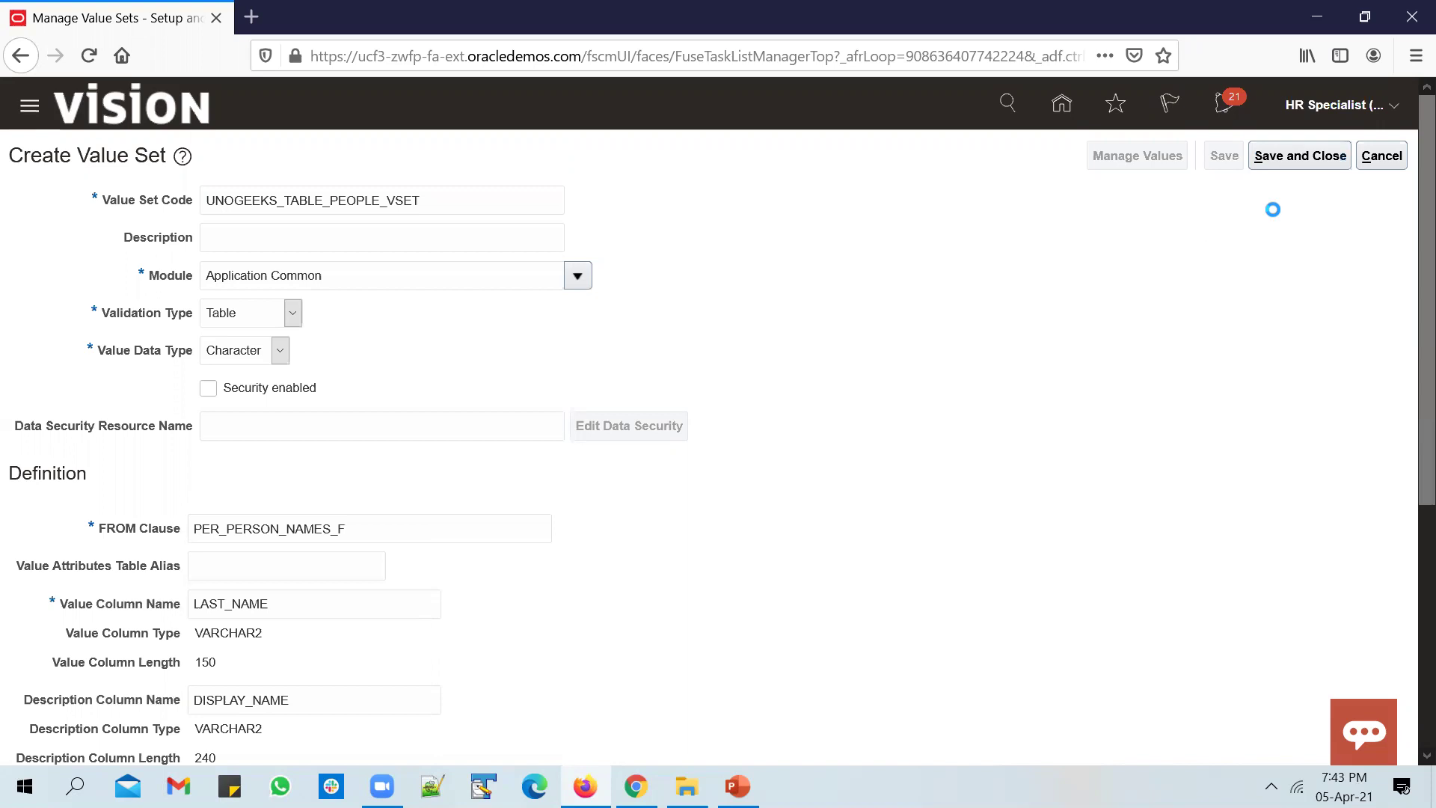
# Save and close the UNOGEEKS_TABLE_PEOPLE_VSET value set.
pyautogui.click(1301, 155)
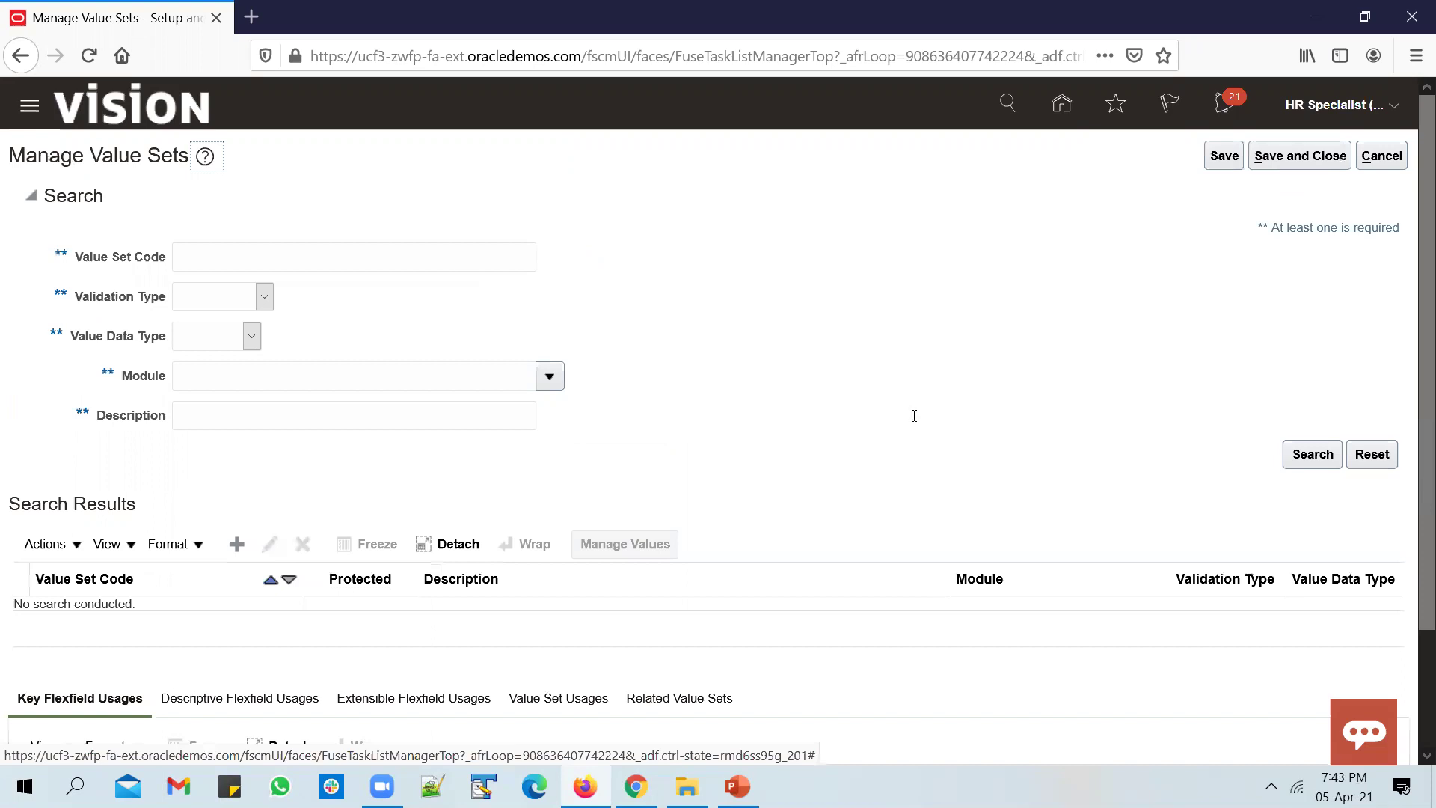
# Switch to PowerPoint, start the slide show at the value set table, review the demo agenda slide and end on the Thank You slide.
pyautogui.hotkey('alt', 'Tab')
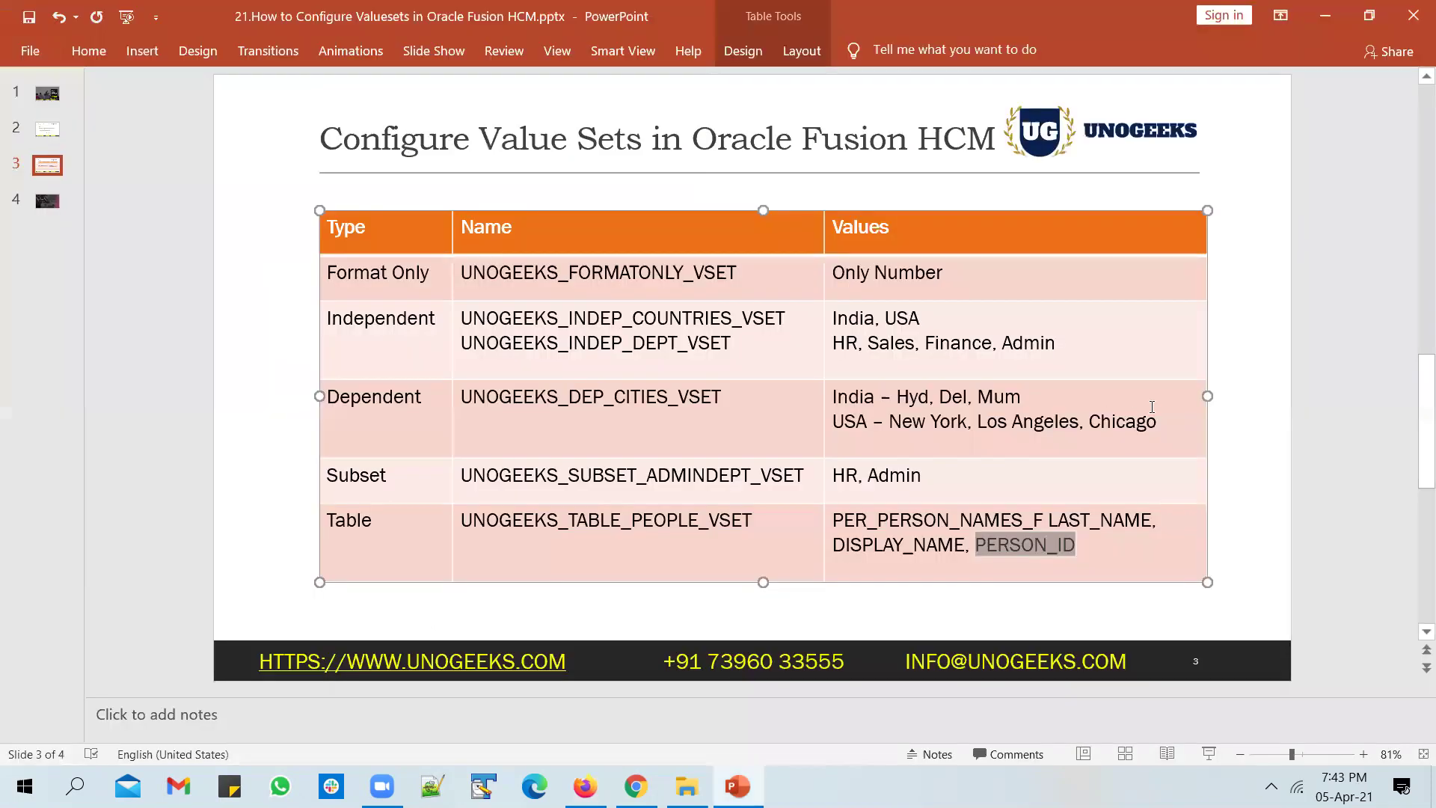
pyautogui.click(1210, 753)
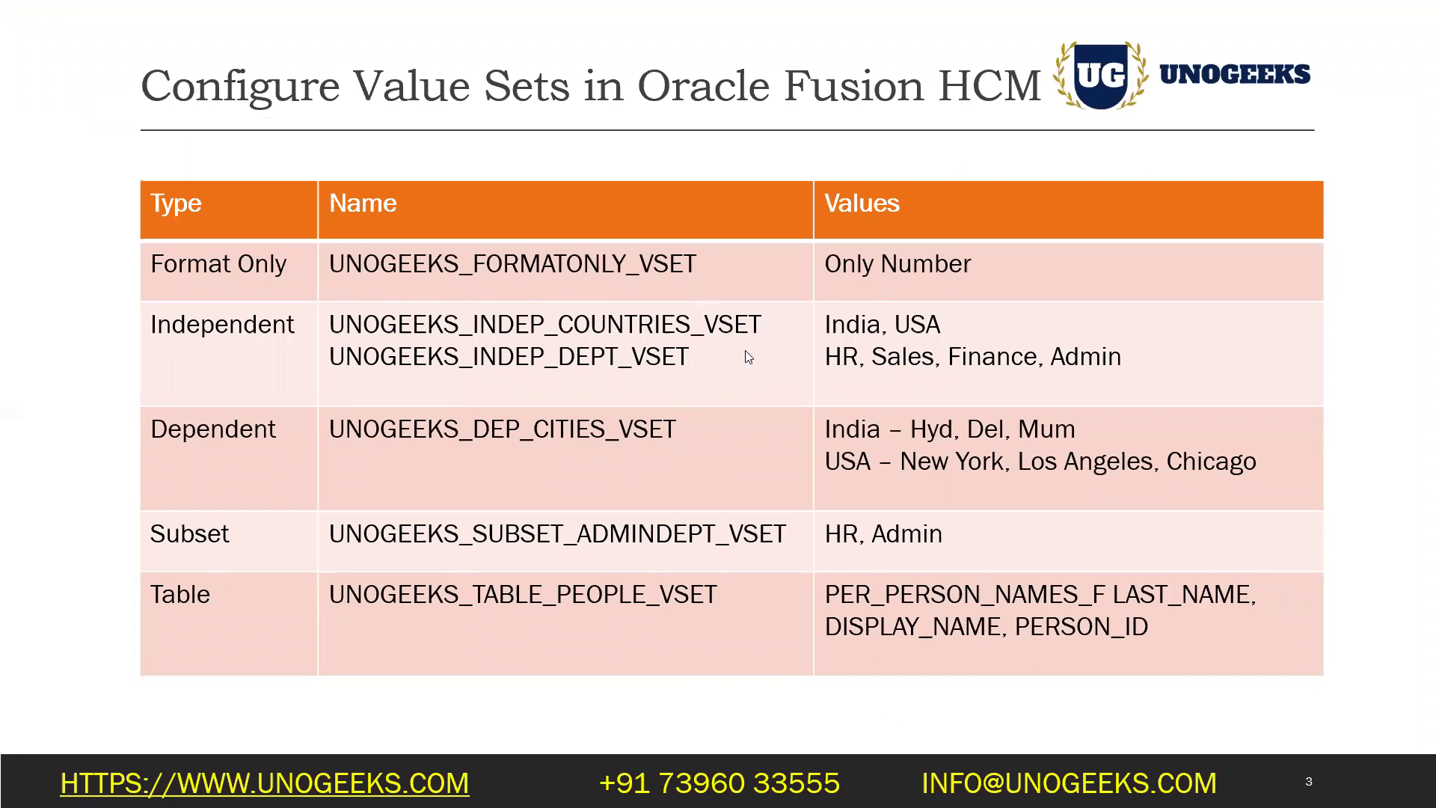
pyautogui.press('Left')
pyautogui.press('Right')
pyautogui.press('Right')
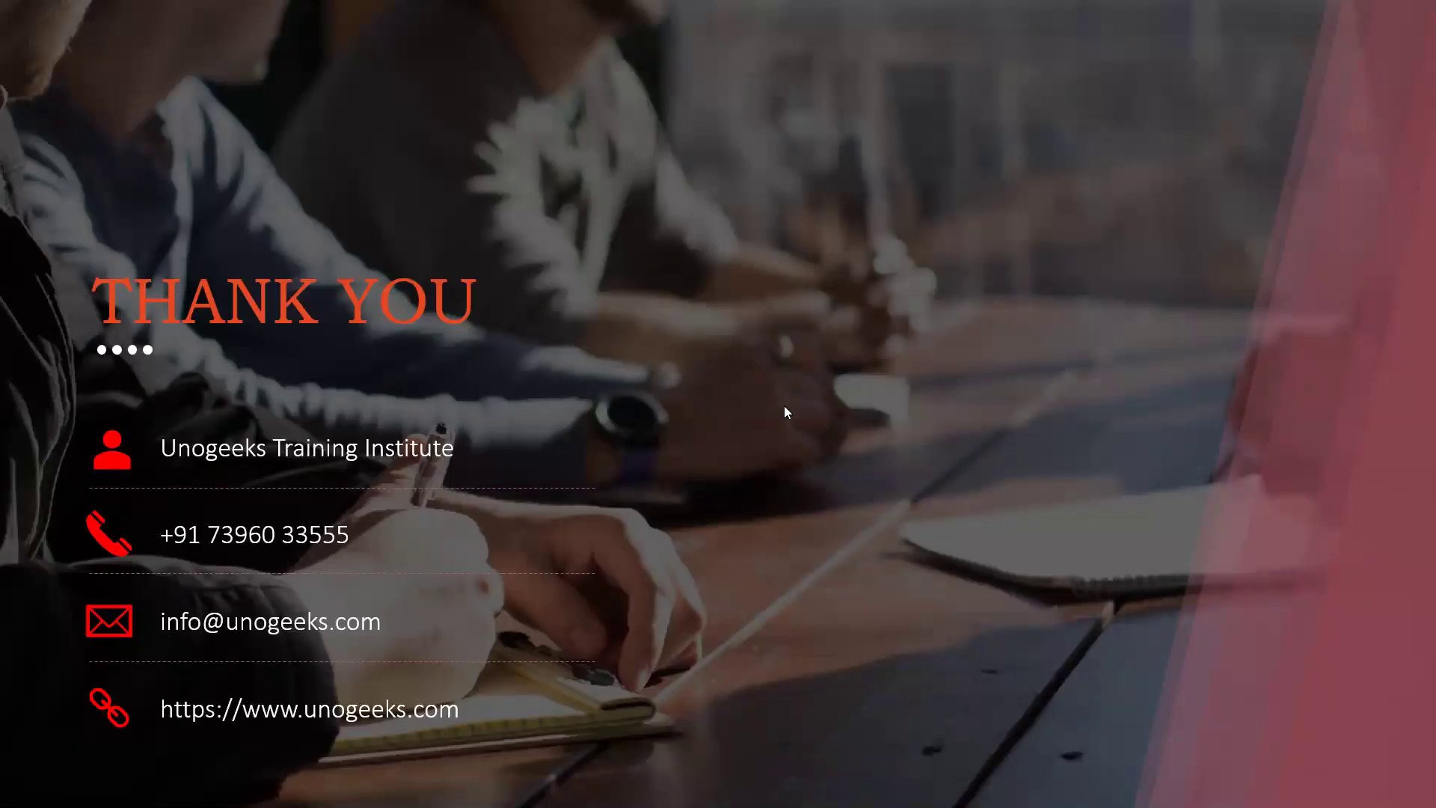
pyautogui.press('Left')
pyautogui.press('Left')
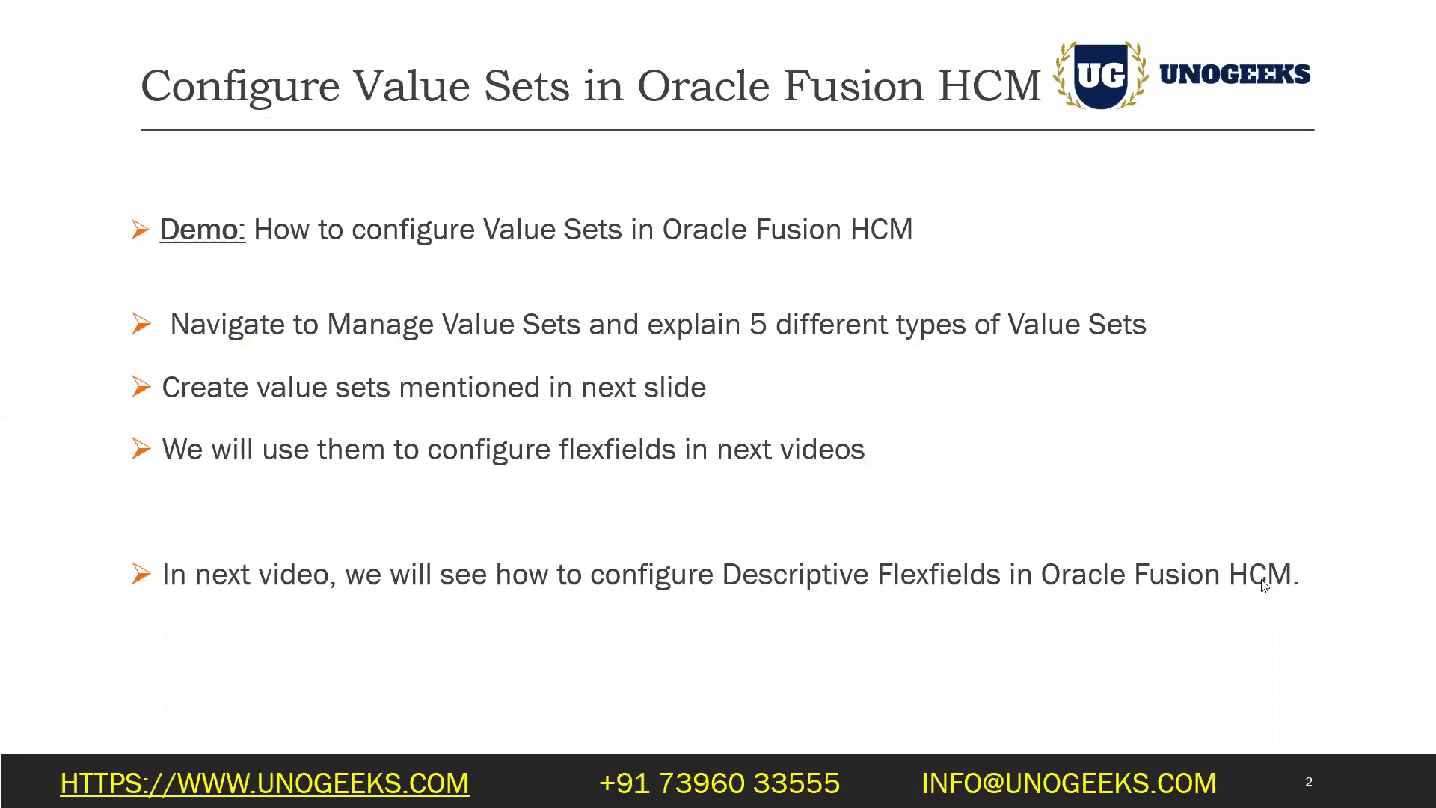
pyautogui.press('Right')
pyautogui.press('Right')
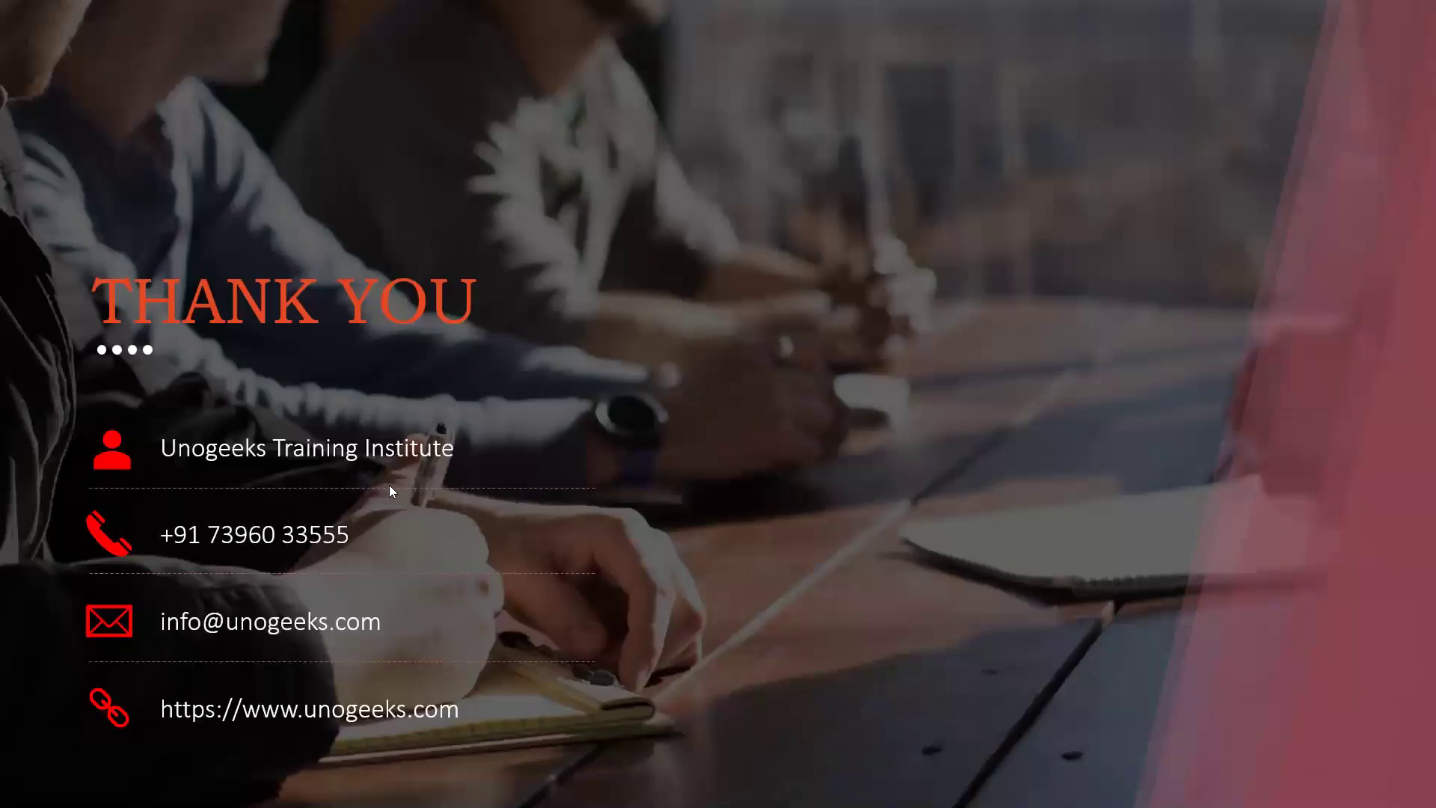